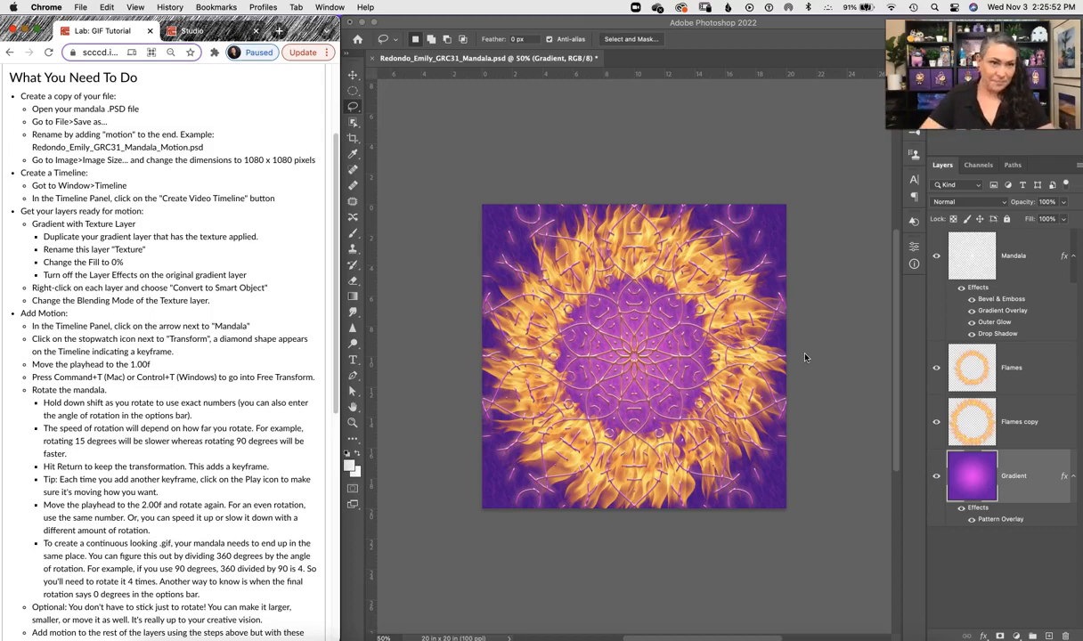
Step: Save the document as a copy with _Motion added to the end of its file name, keeping Maximize Compatibility
click(419, 129)
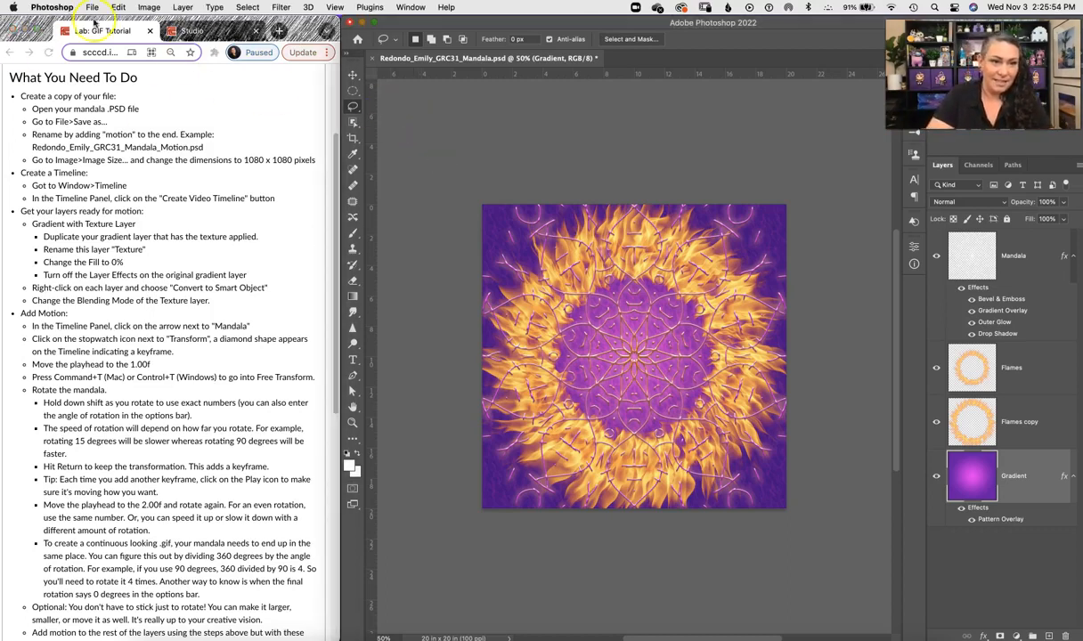
click(91, 7)
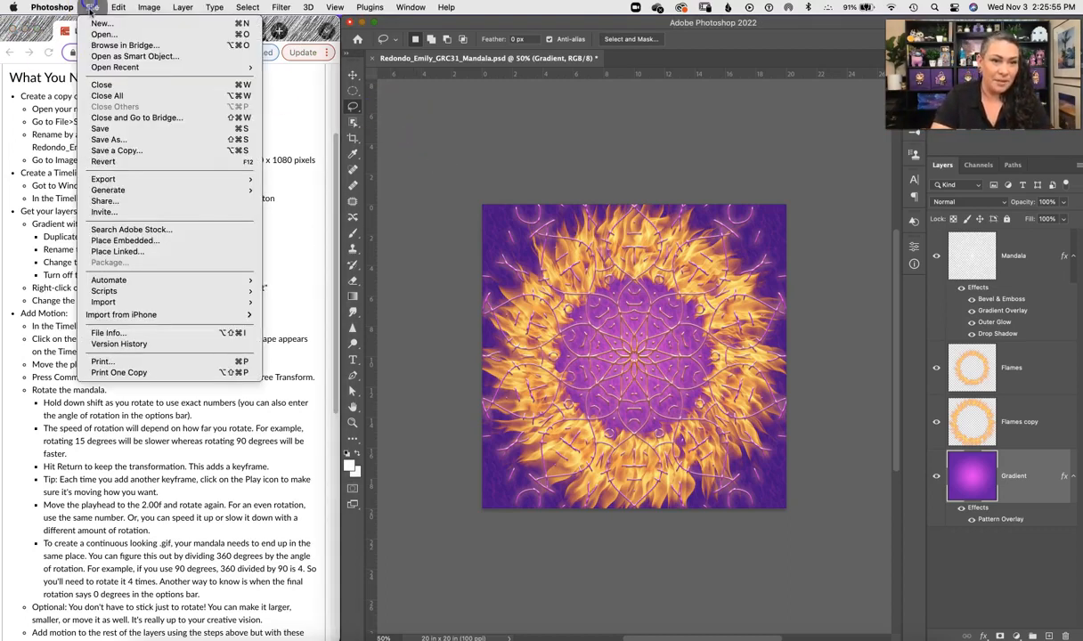
click(130, 141)
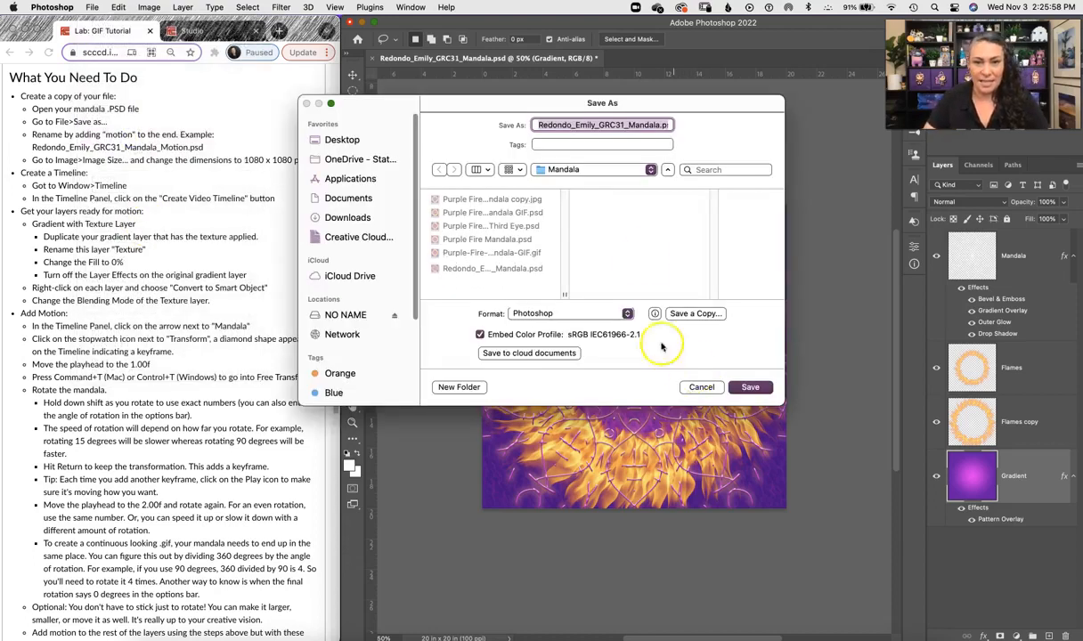
click(661, 125)
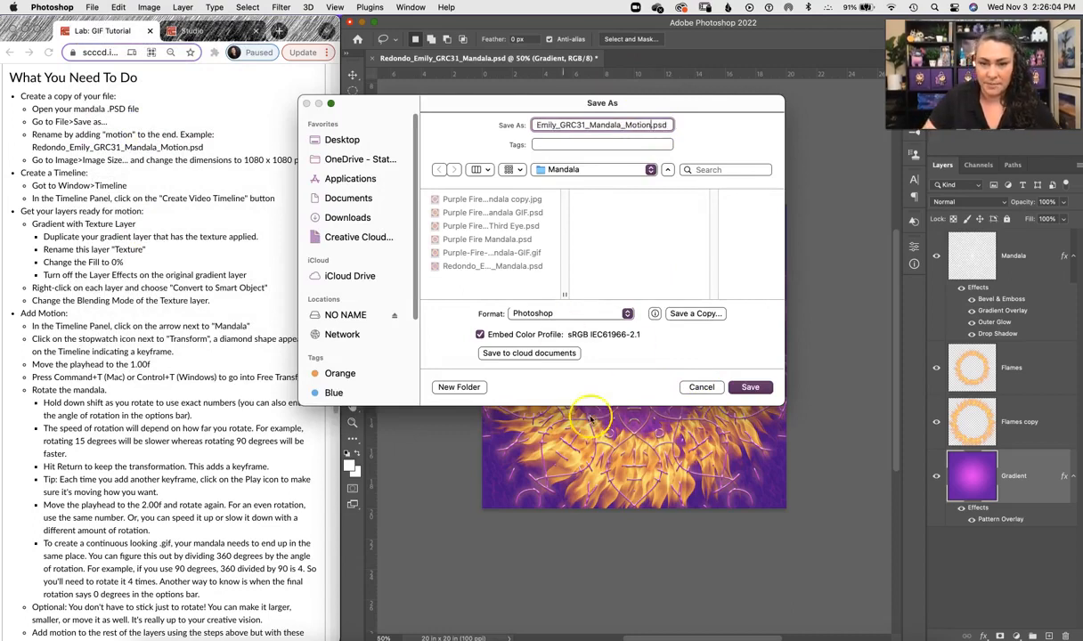
click(750, 387)
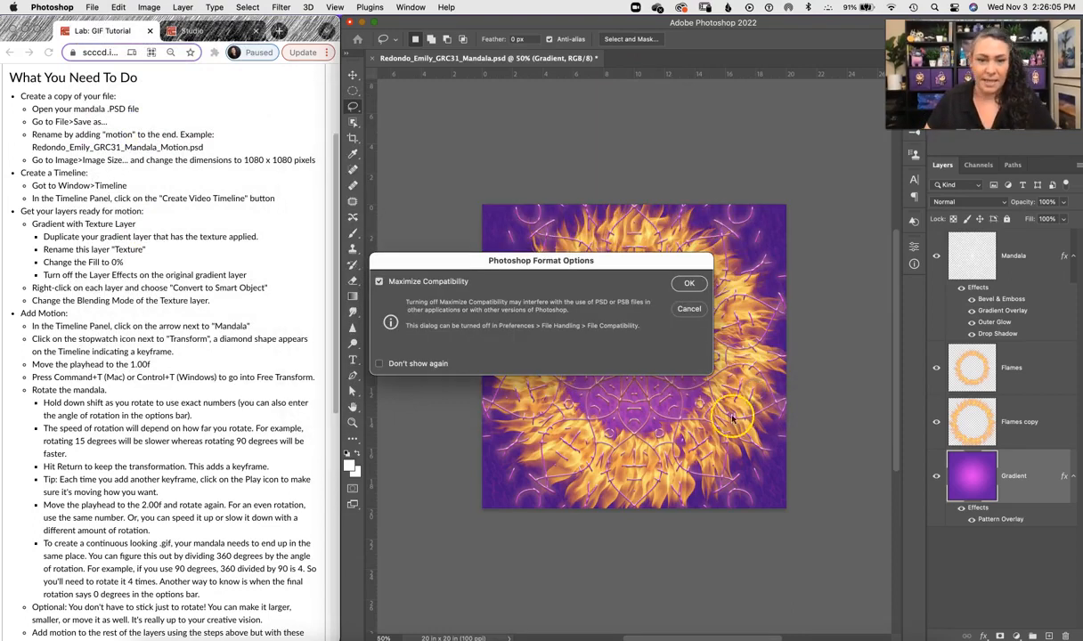
click(667, 268)
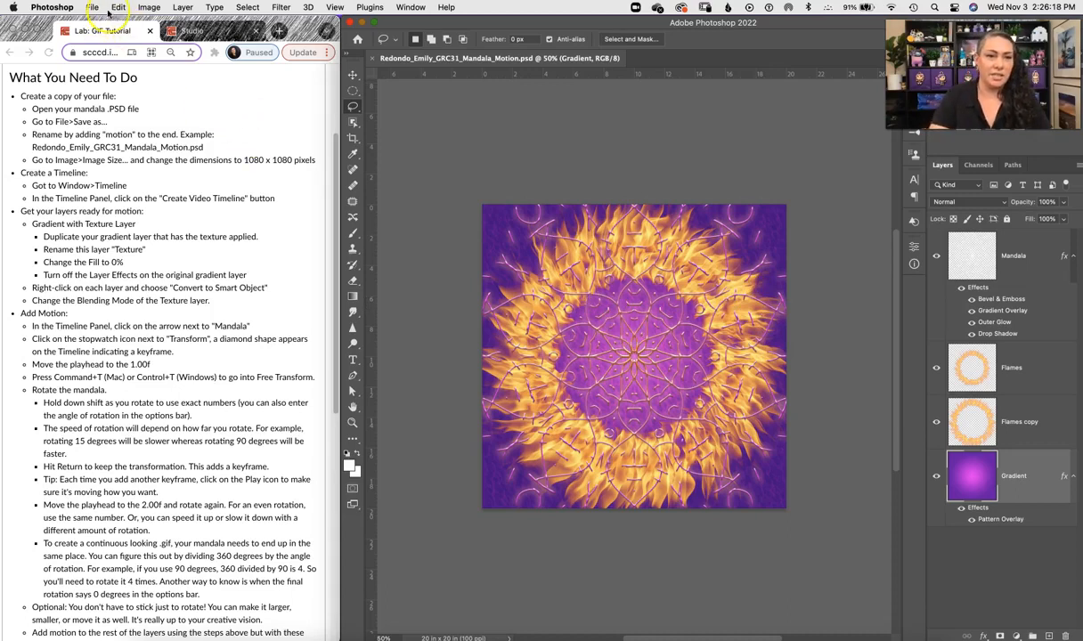
Step: Resize the image to 1080 × 1080 pixels
click(148, 8)
click(172, 98)
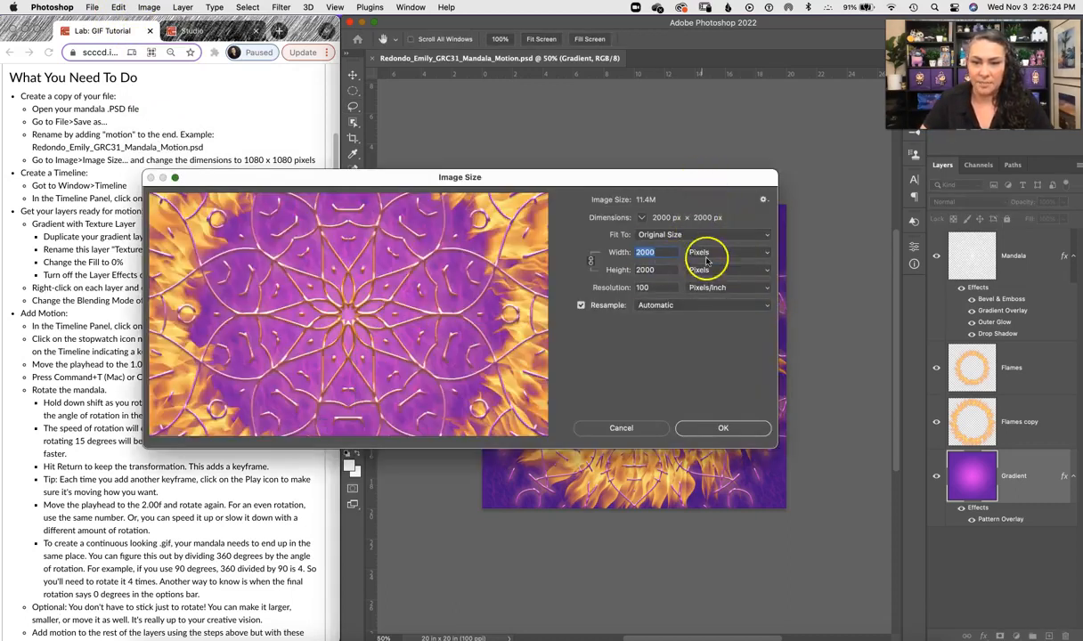
click(765, 256)
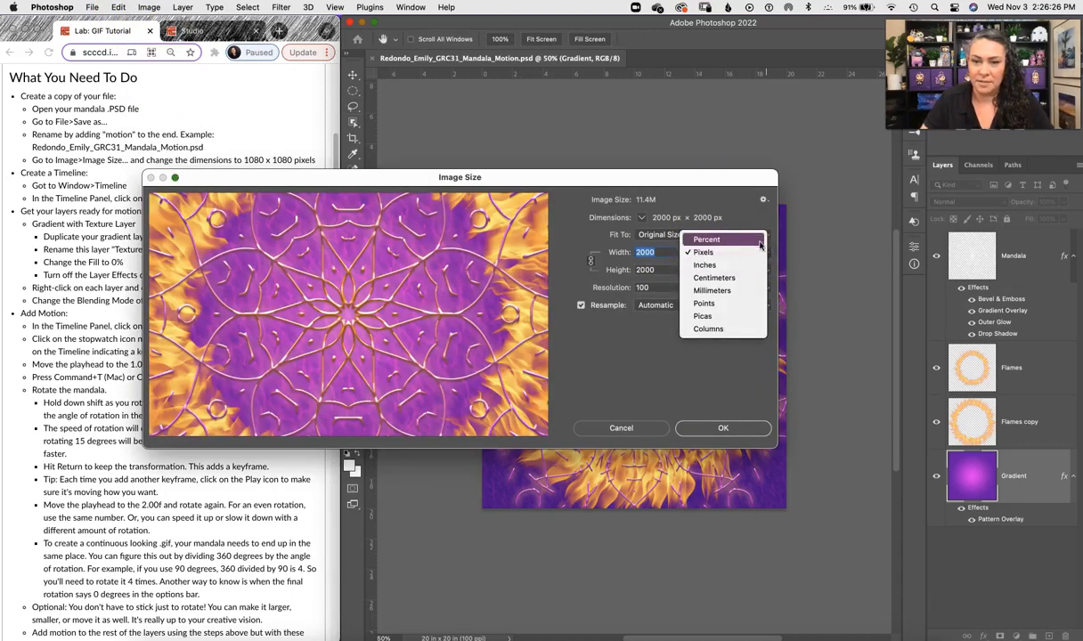
click(713, 270)
click(768, 252)
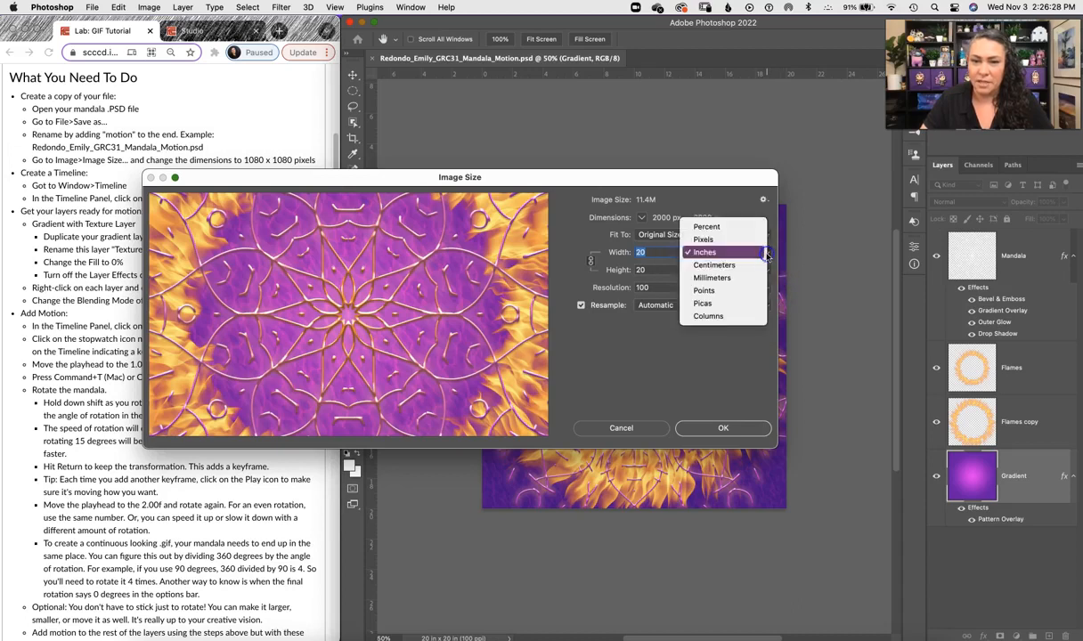
click(756, 240)
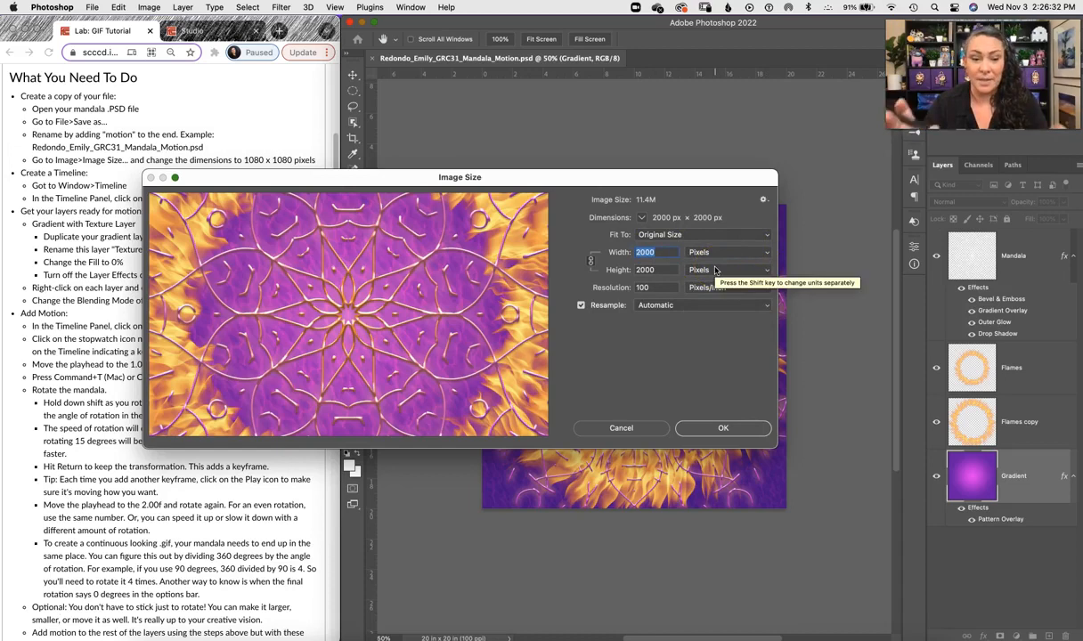
text(108)
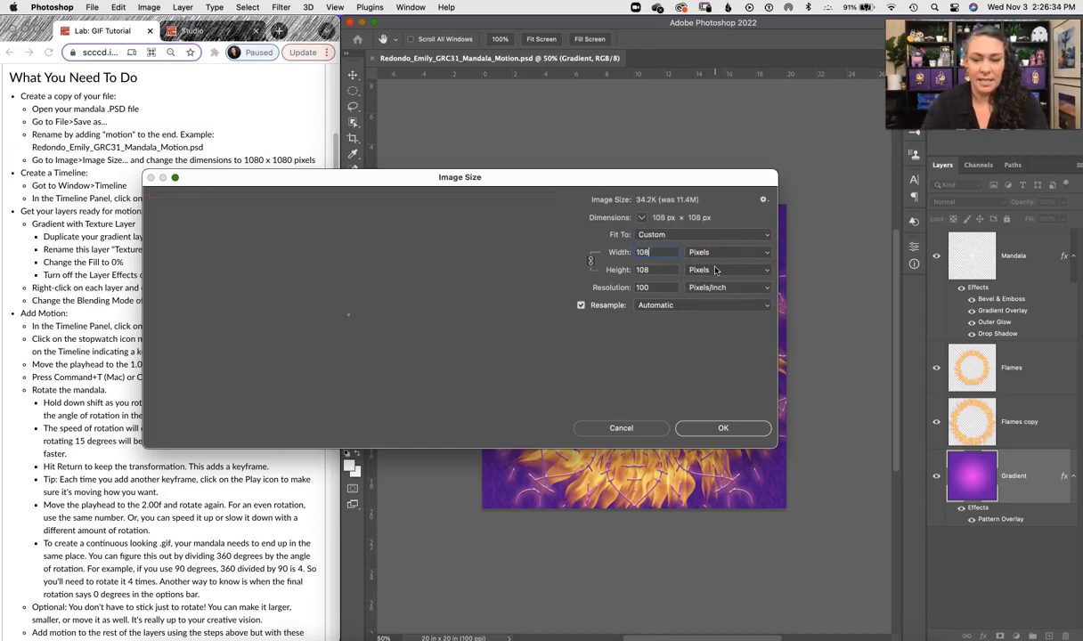
text(0)
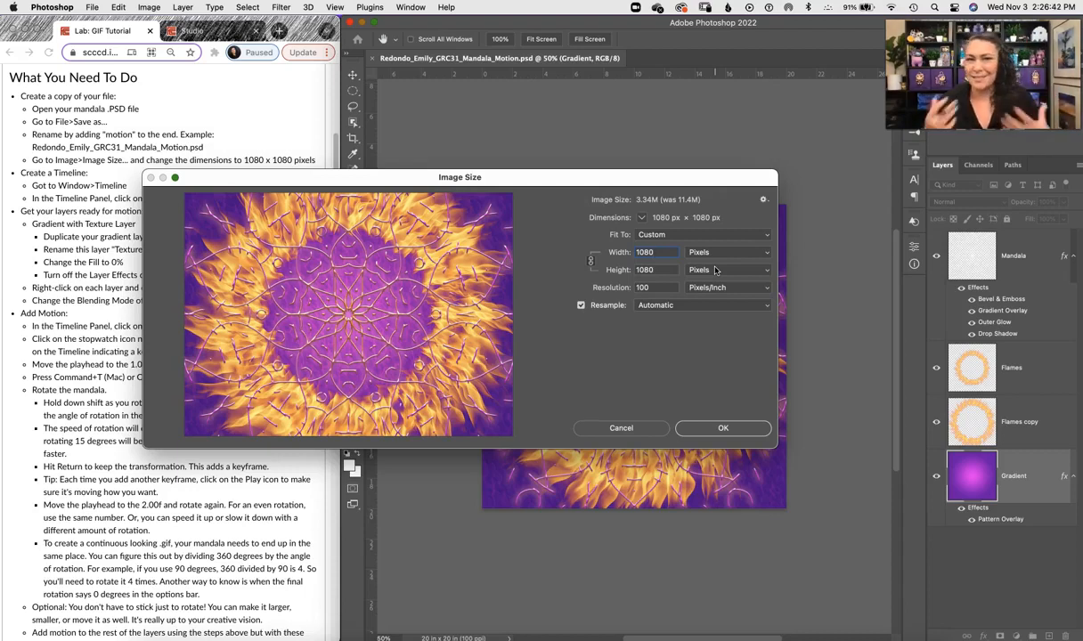
click(722, 428)
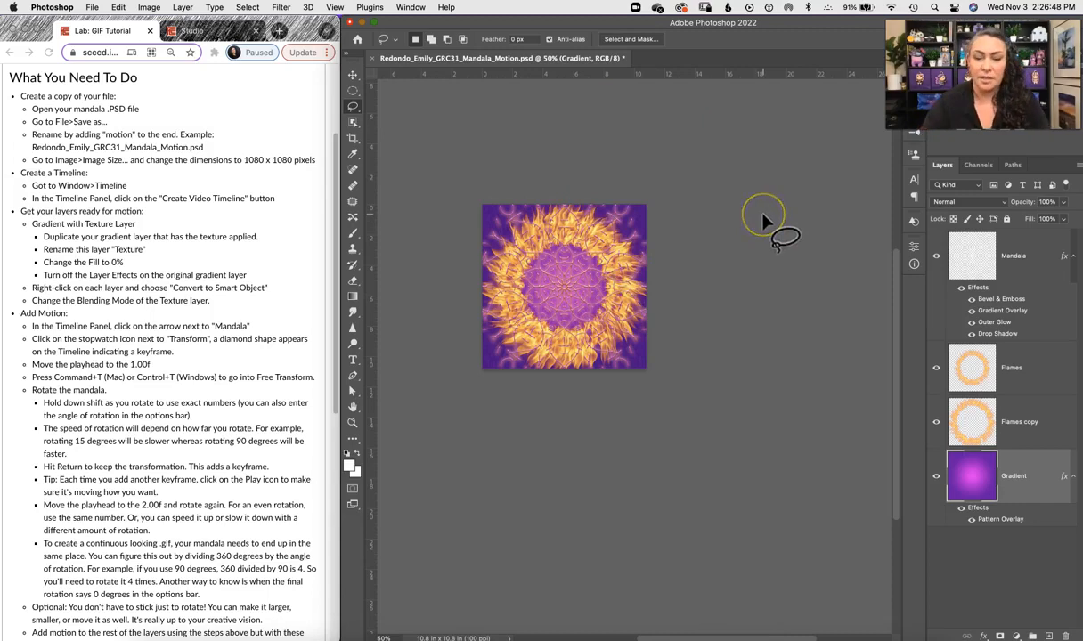
Step: Open the Timeline panel and create a video timeline for the document
key(super+1)
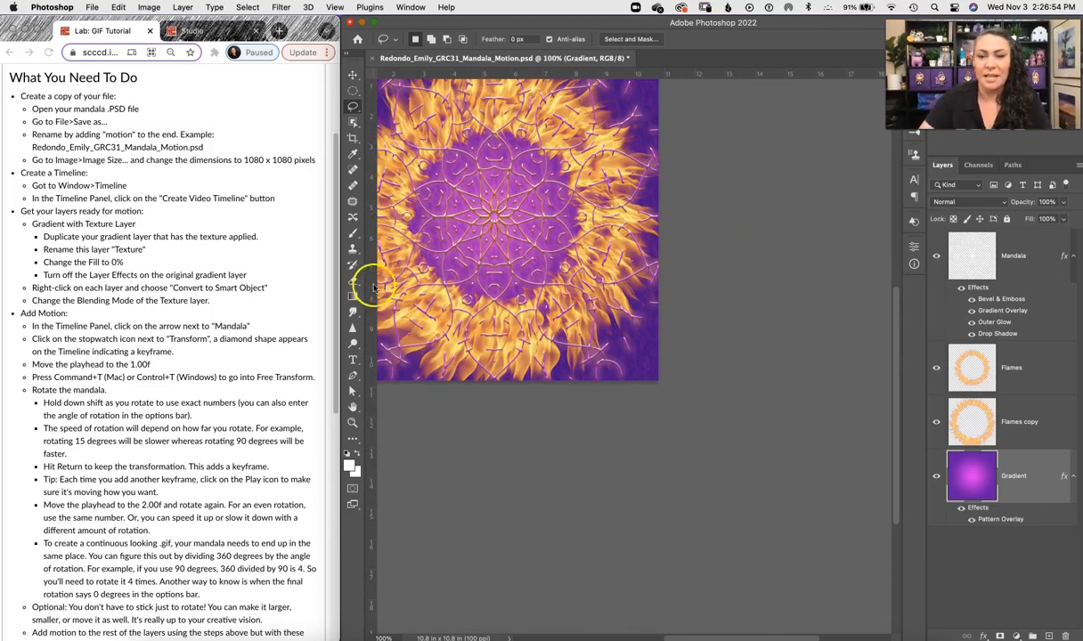
drag(503, 237, 639, 285)
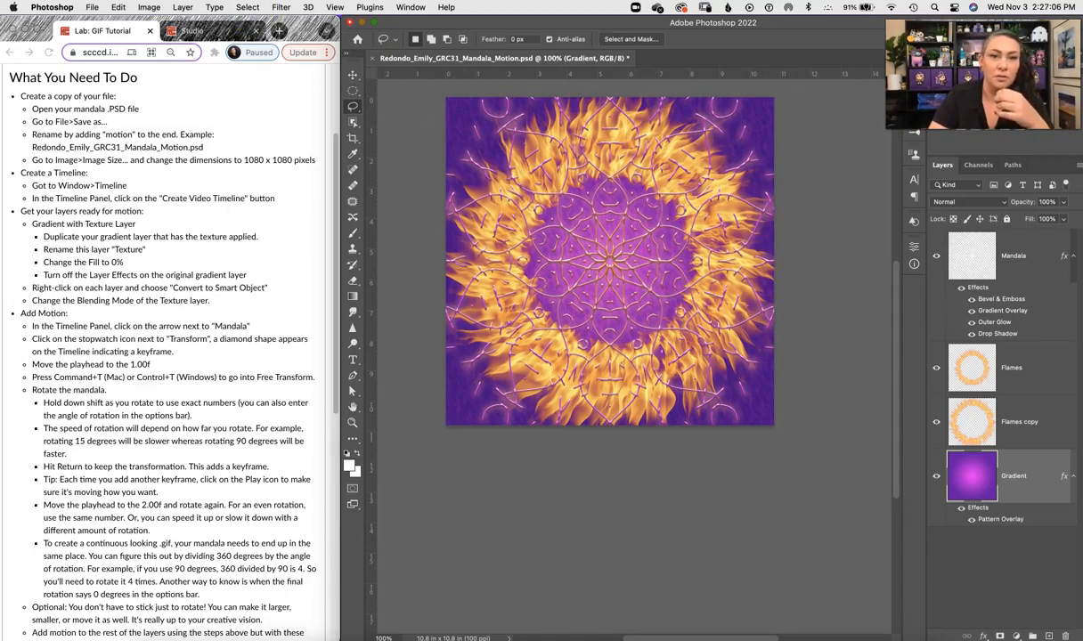
click(409, 7)
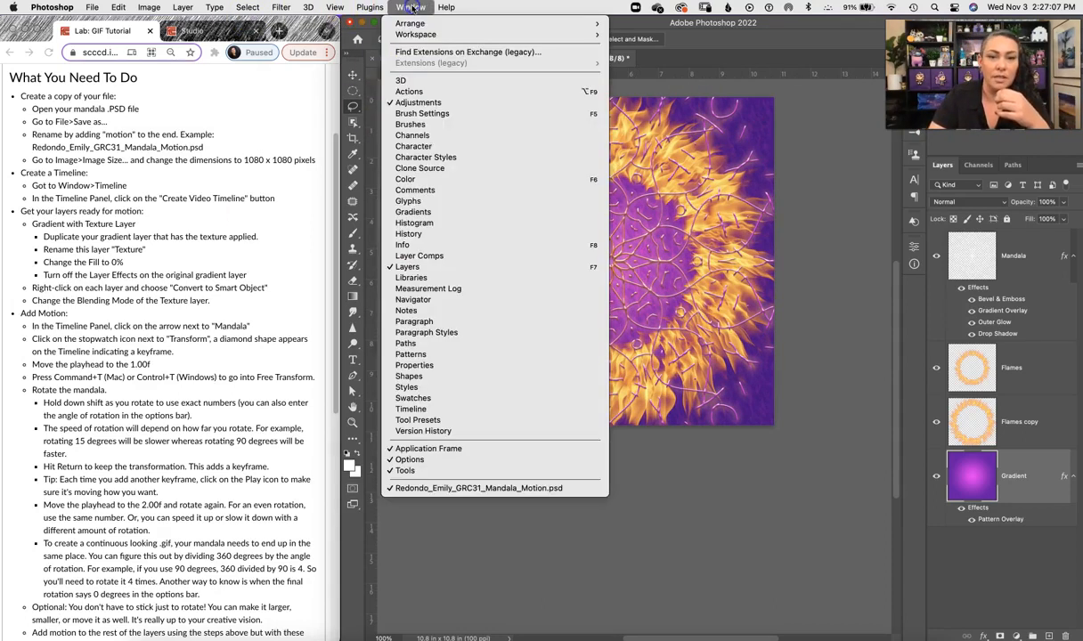
click(406, 410)
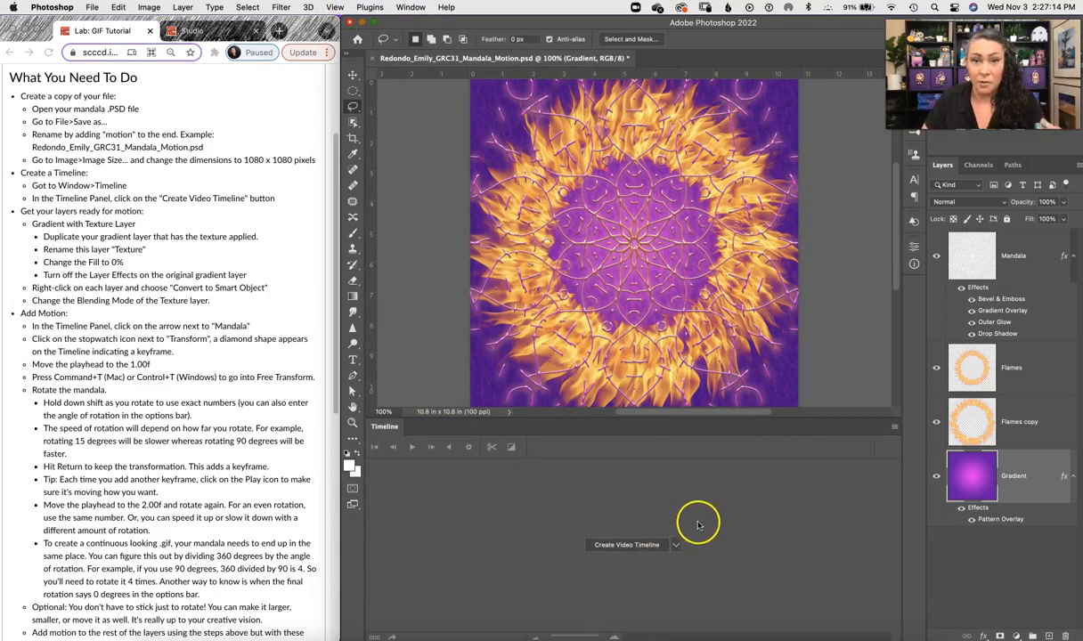
click(676, 546)
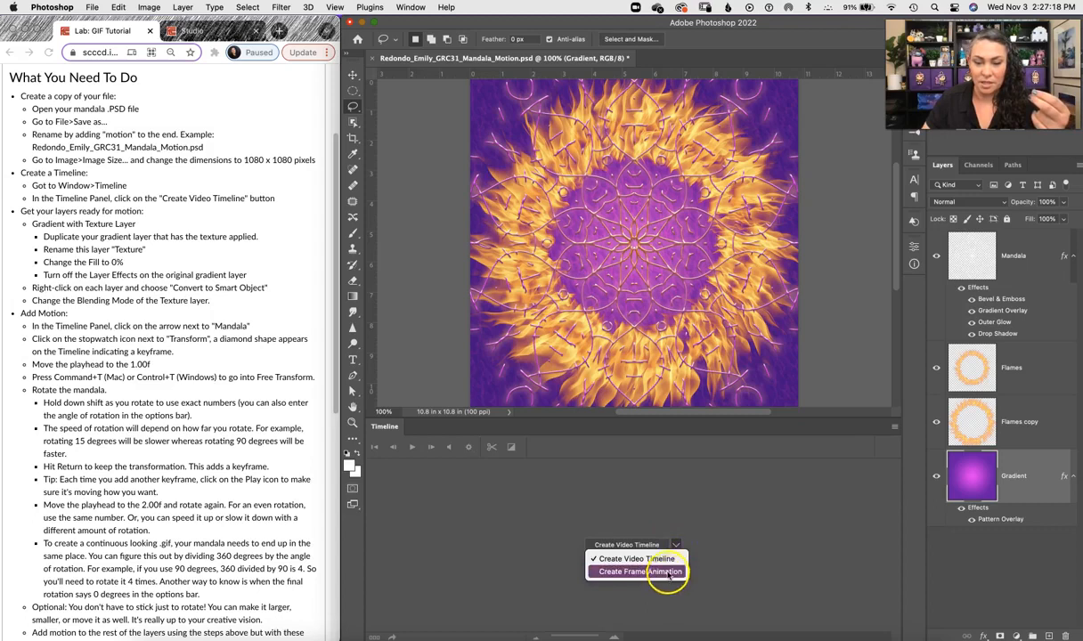
click(660, 558)
click(633, 543)
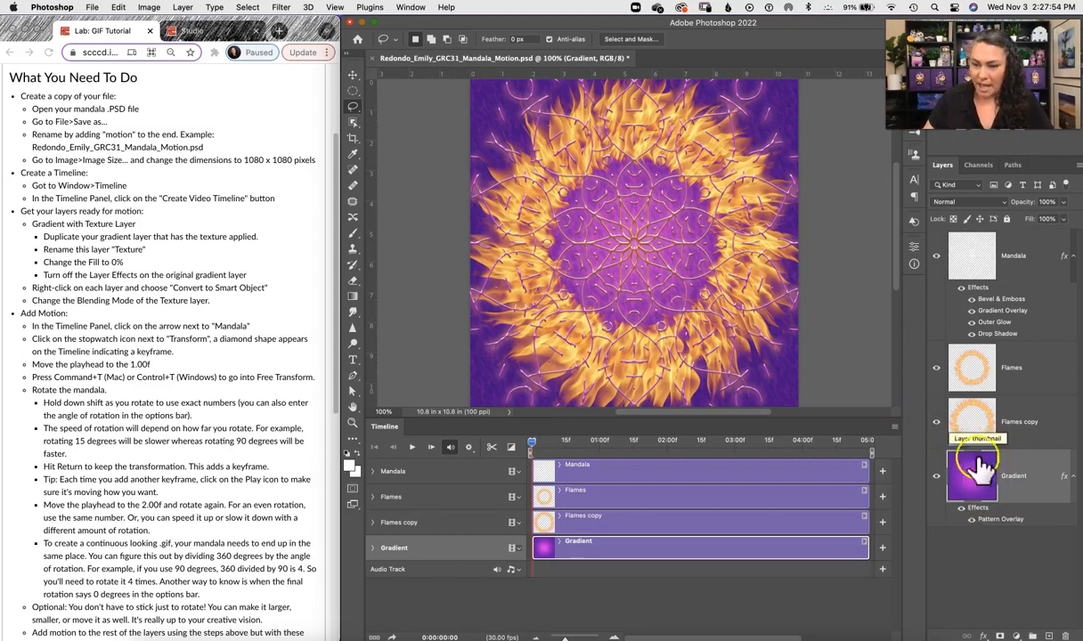
Step: Duplicate the Gradient layer and set the copy's Fill to 0%
drag(973, 481, 970, 495)
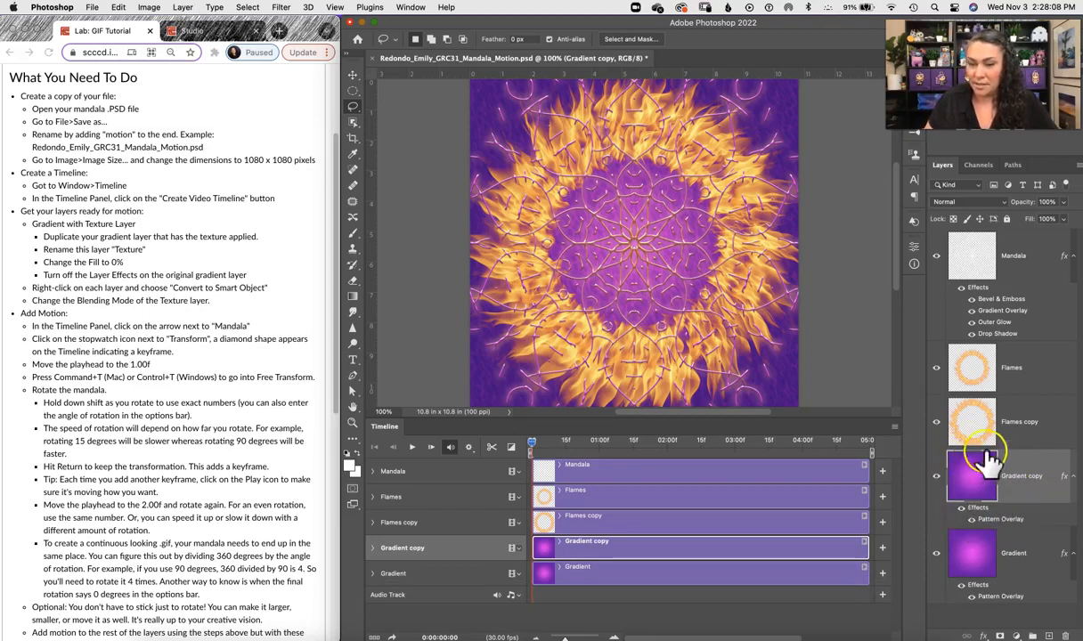
click(1063, 220)
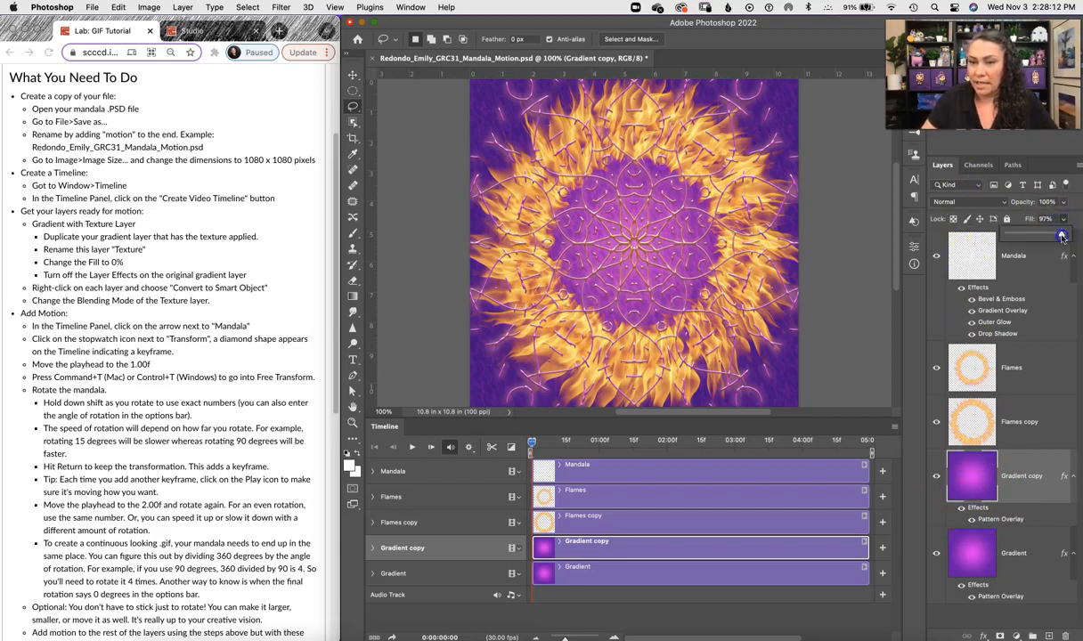
drag(1035, 238, 962, 237)
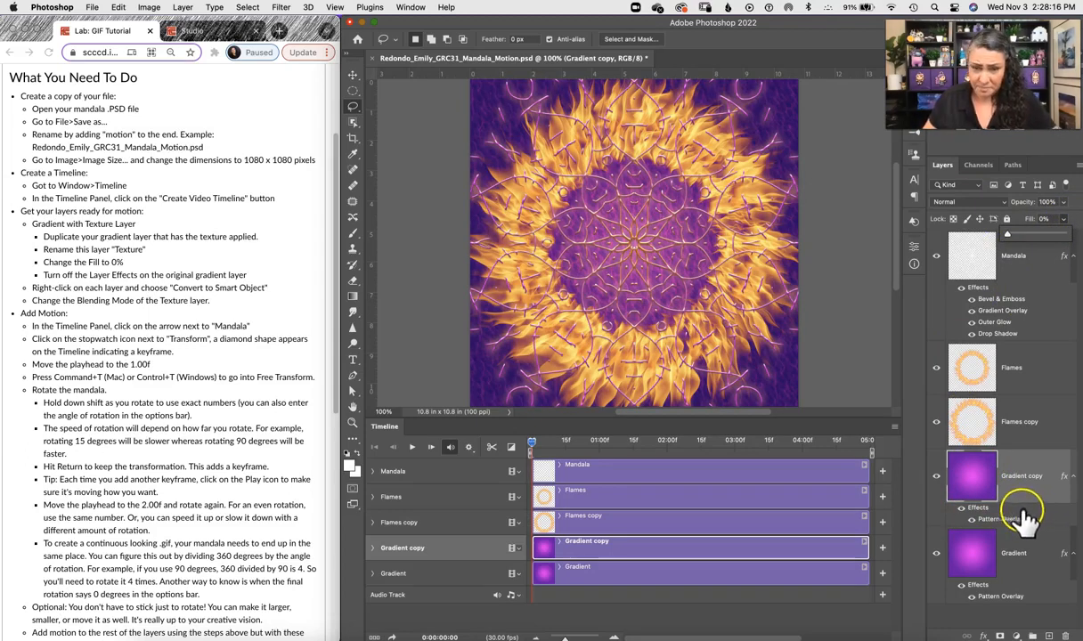
Step: Examine the original Gradient layer's Pattern Overlay effect settings in the Layer Style dialog
click(936, 554)
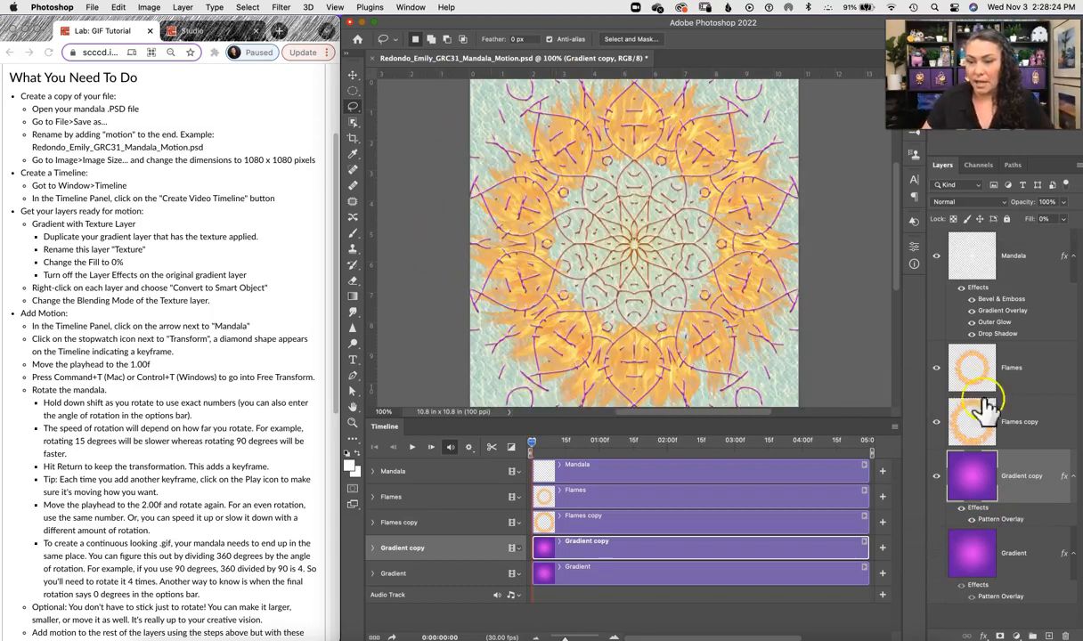
click(936, 553)
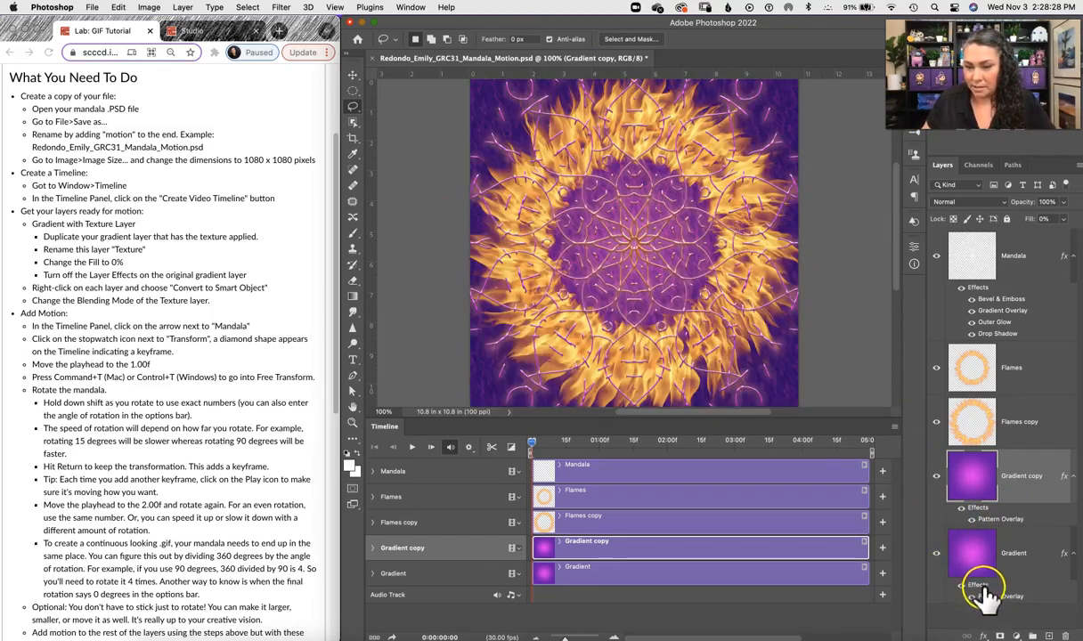
double_click(978, 586)
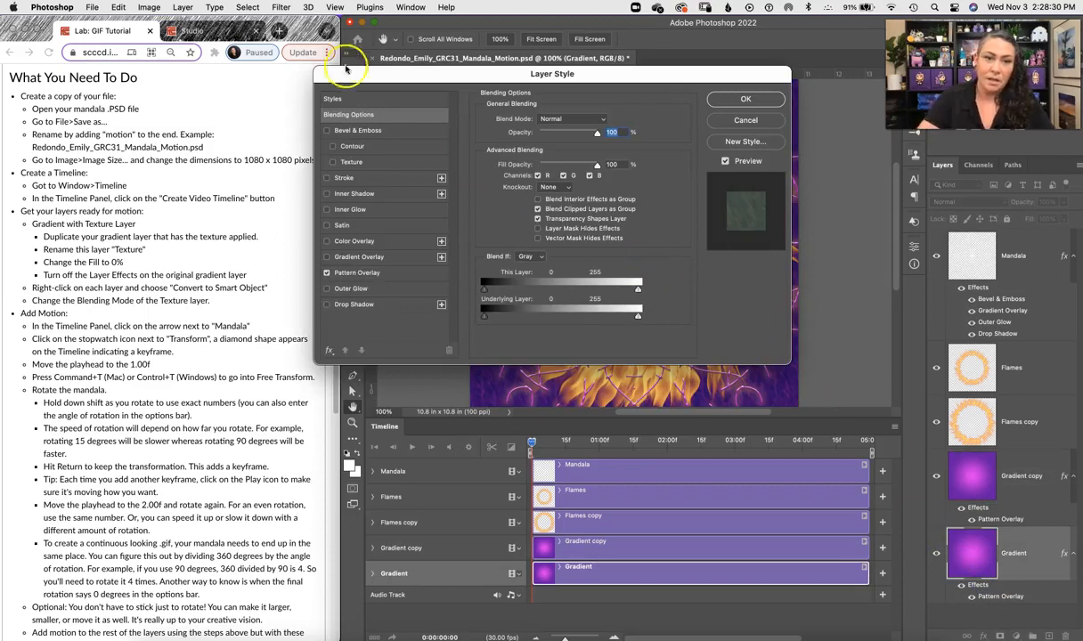
click(365, 272)
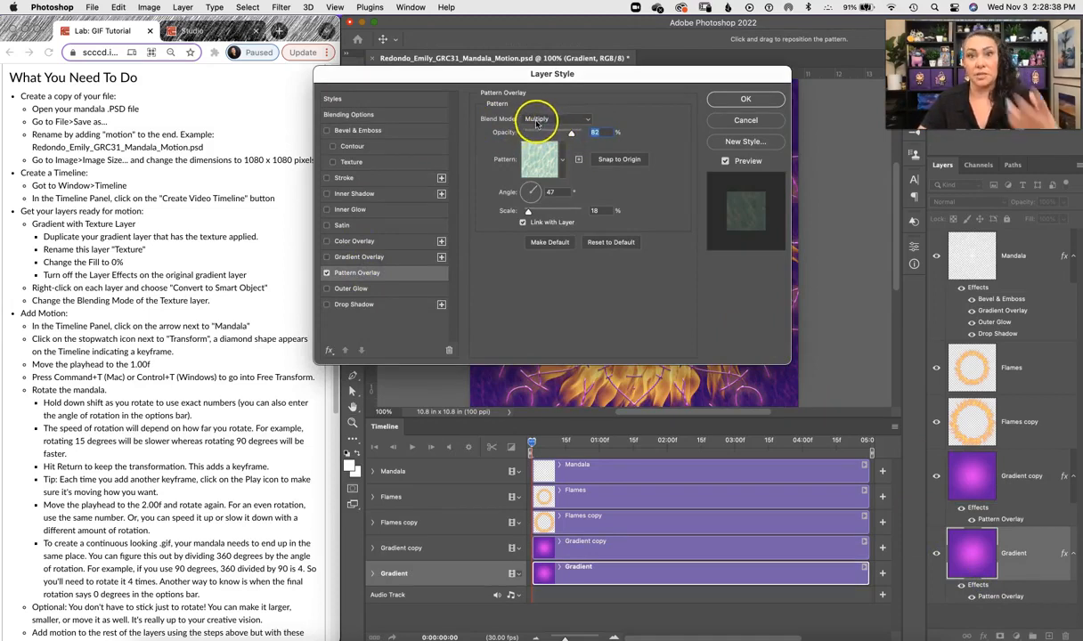
click(750, 96)
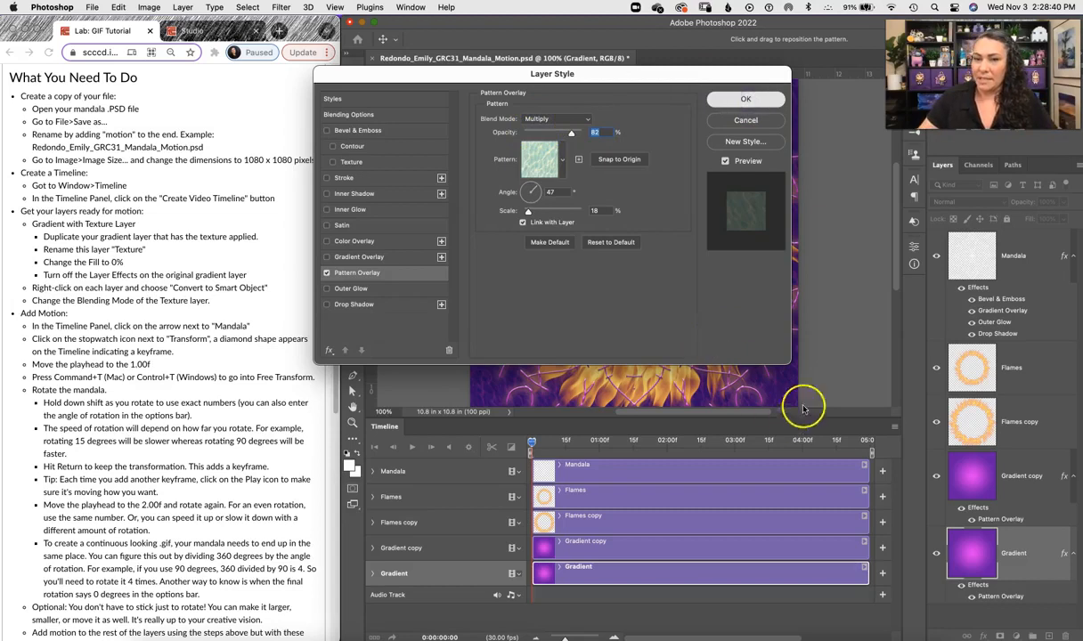
click(743, 96)
Step: Set the Gradient copy layer's blend mode to Multiply
click(1028, 490)
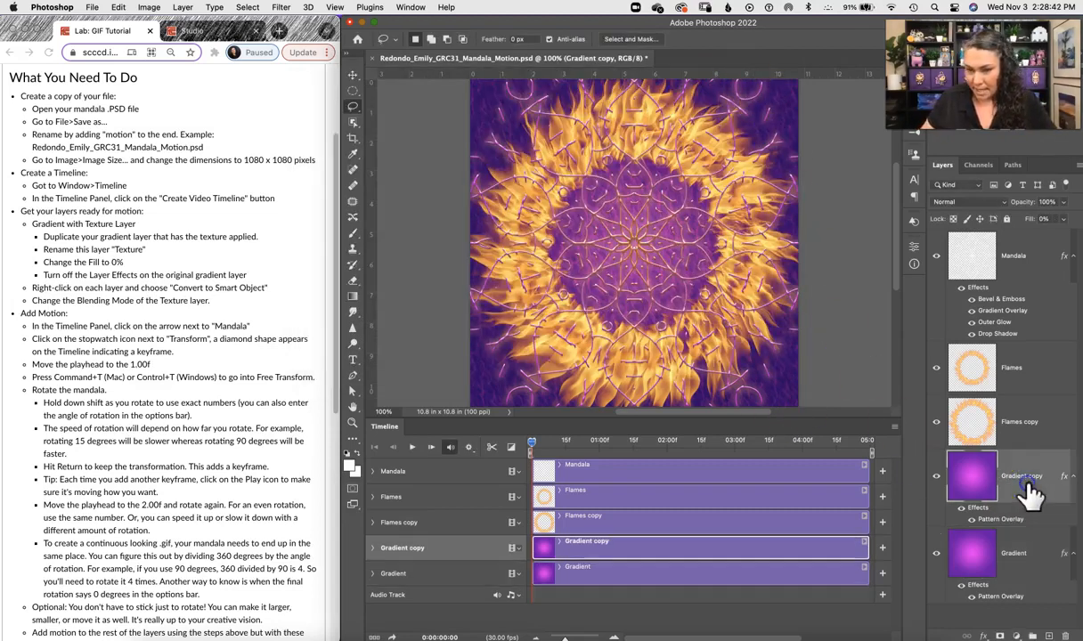
click(935, 552)
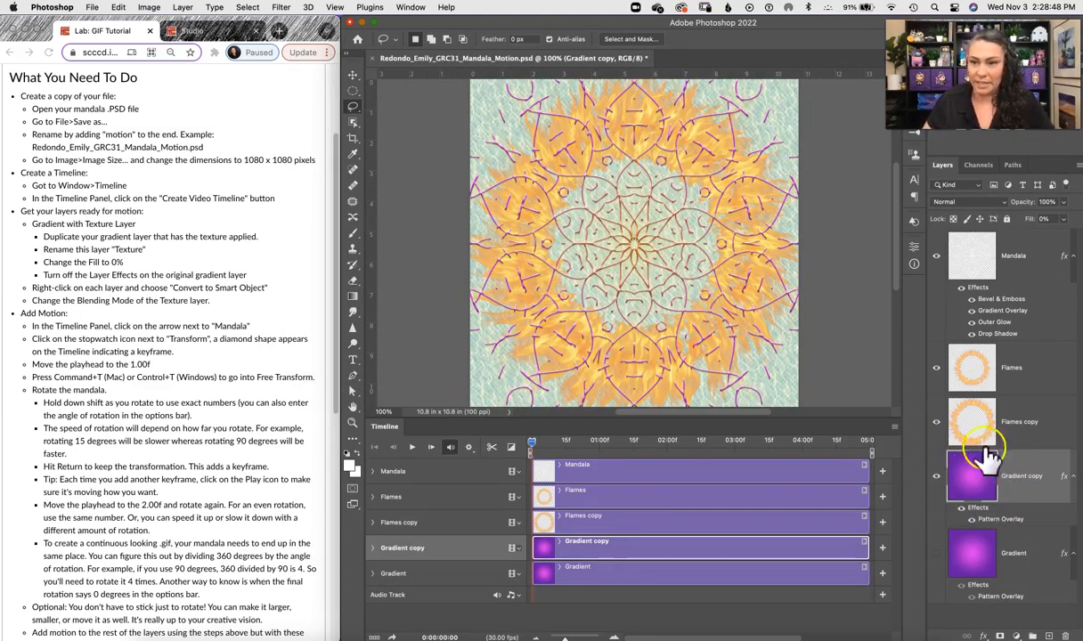
click(953, 200)
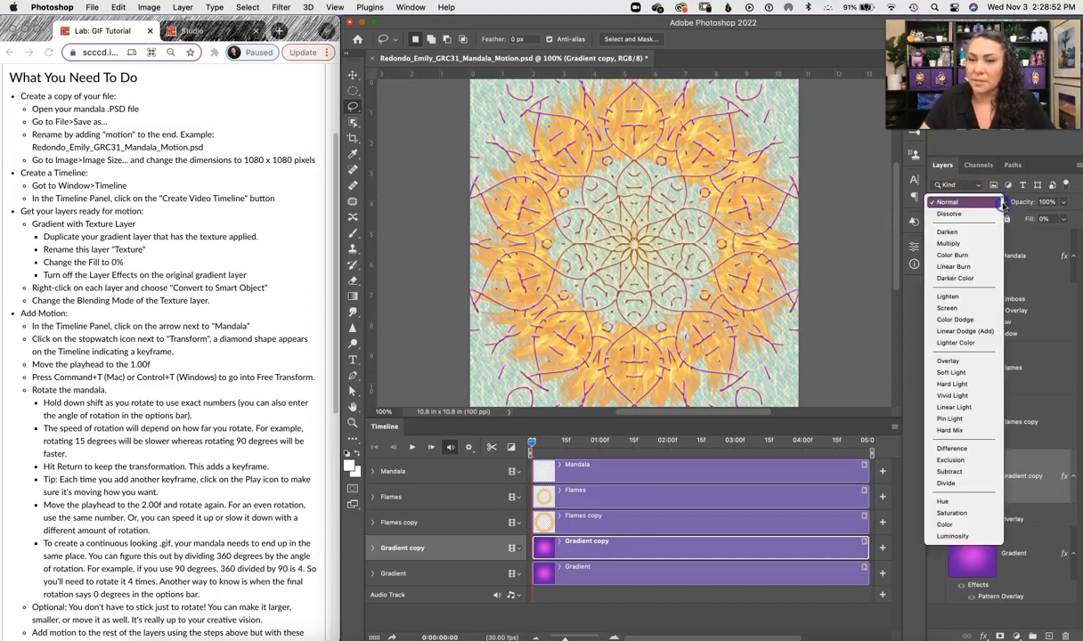
click(969, 244)
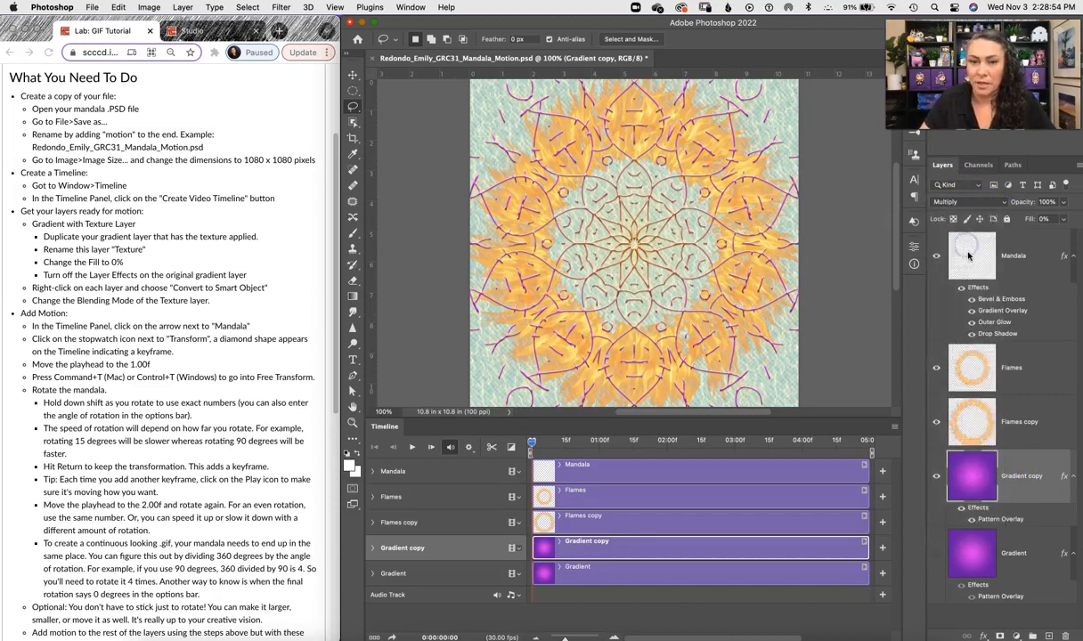
Step: Show the original Gradient layer again and turn off its Pattern Overlay effect
click(936, 555)
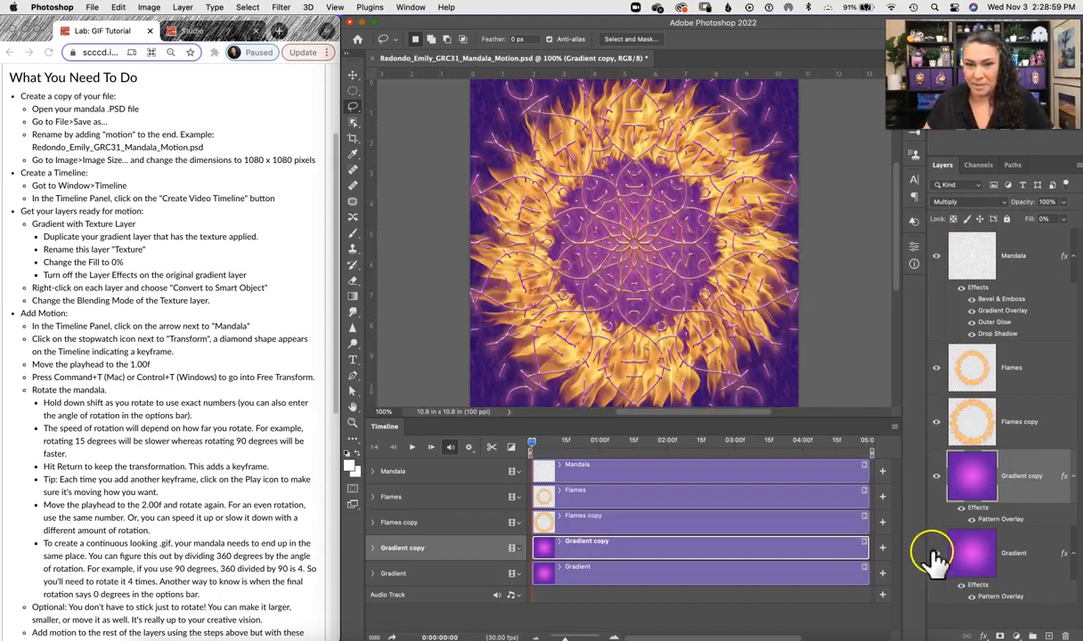
click(972, 597)
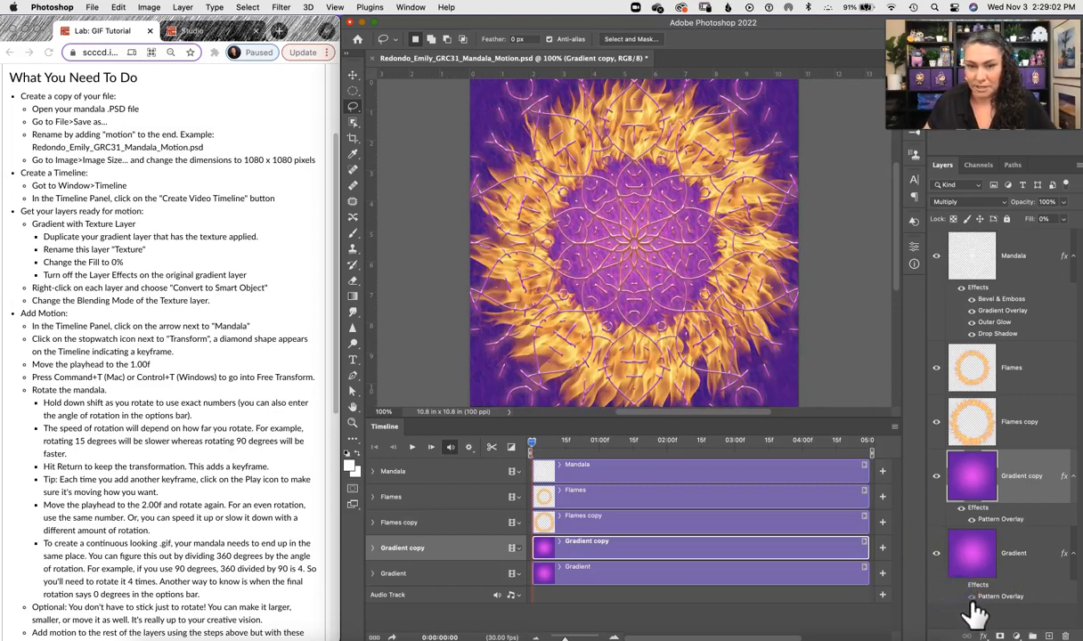
Step: Toggle the visibility of the two gradient layers to compare the texture
click(936, 479)
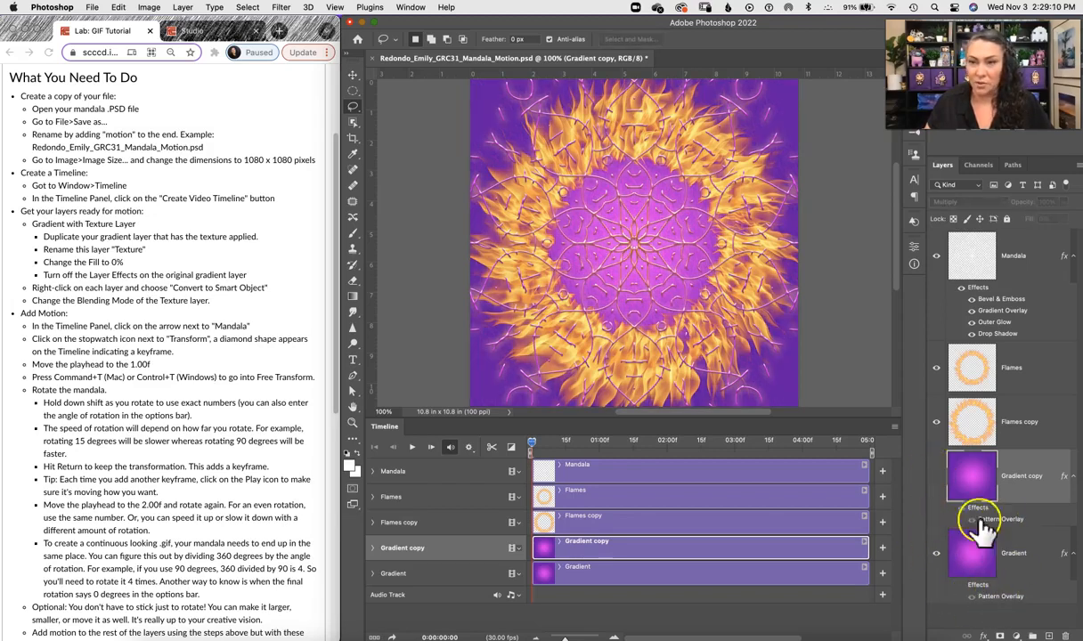
click(937, 479)
click(934, 554)
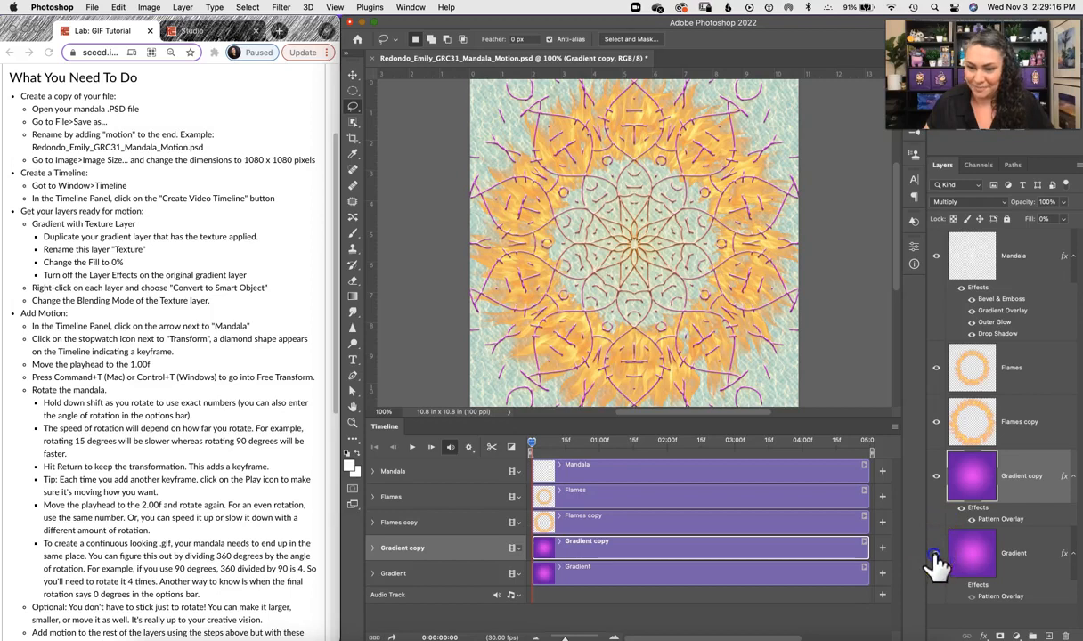
Step: Show the Gradient layer again and rename the Gradient copy layer to Texture
click(936, 553)
double_click(1026, 477)
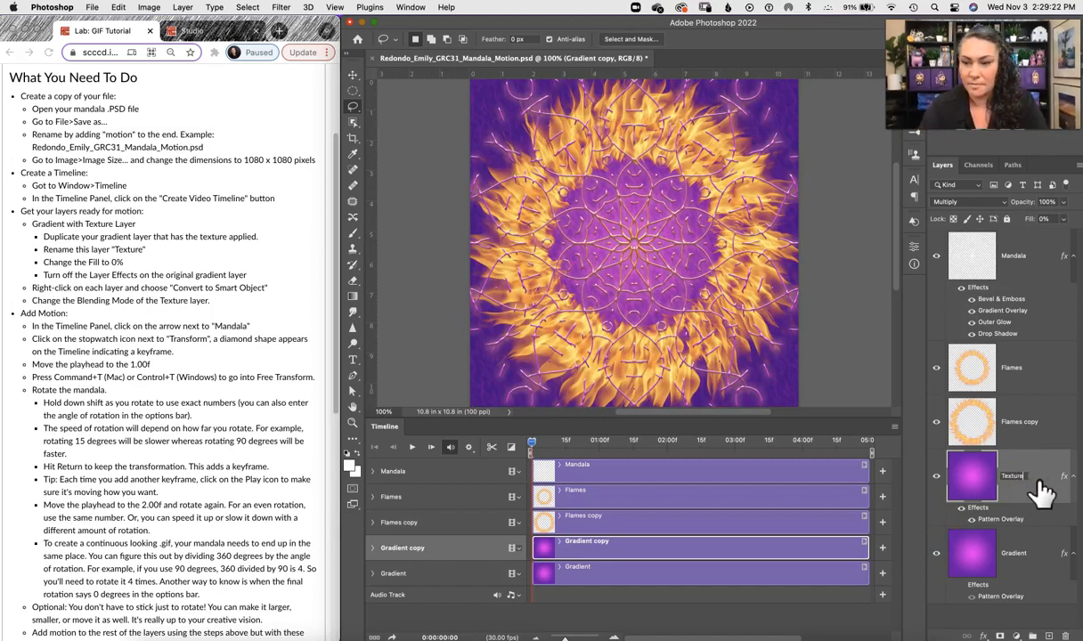
click(1016, 522)
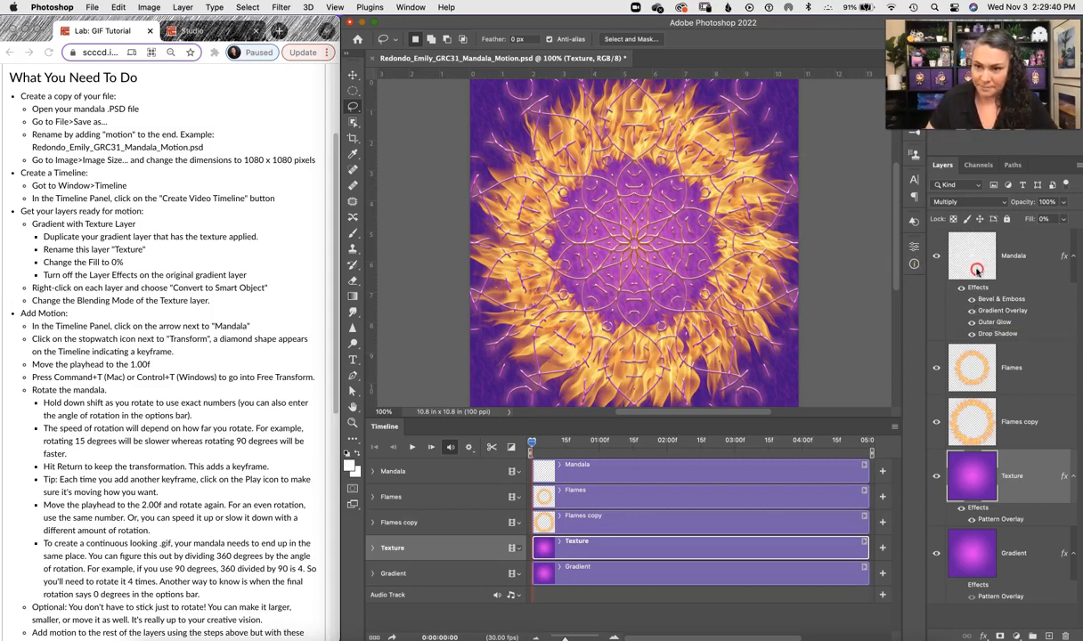
Step: Convert the Mandala layer to a smart object
right_click(977, 269)
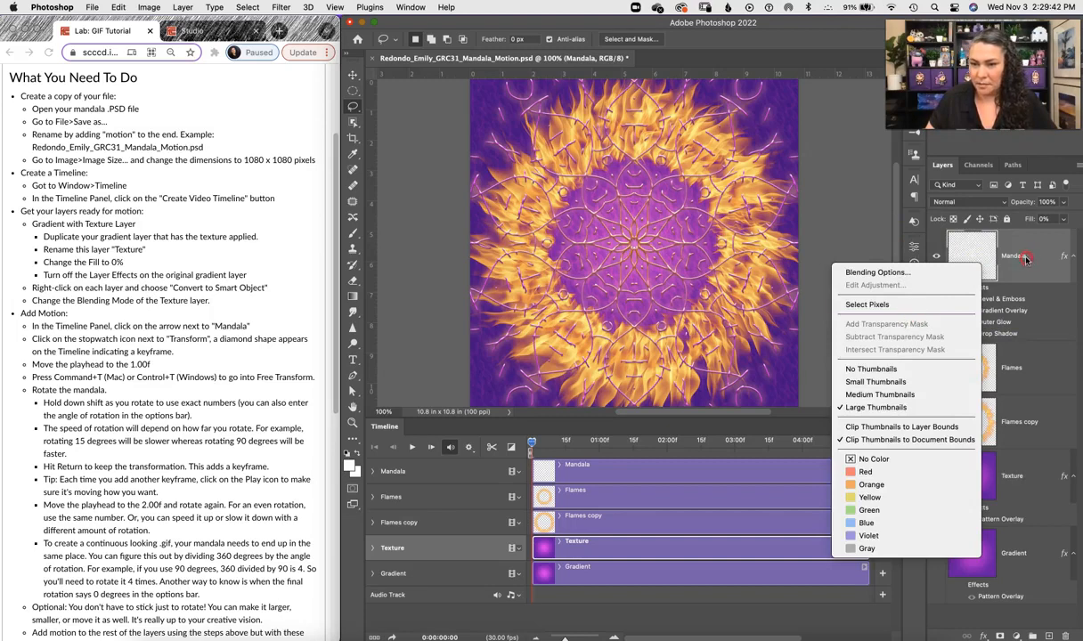
click(979, 247)
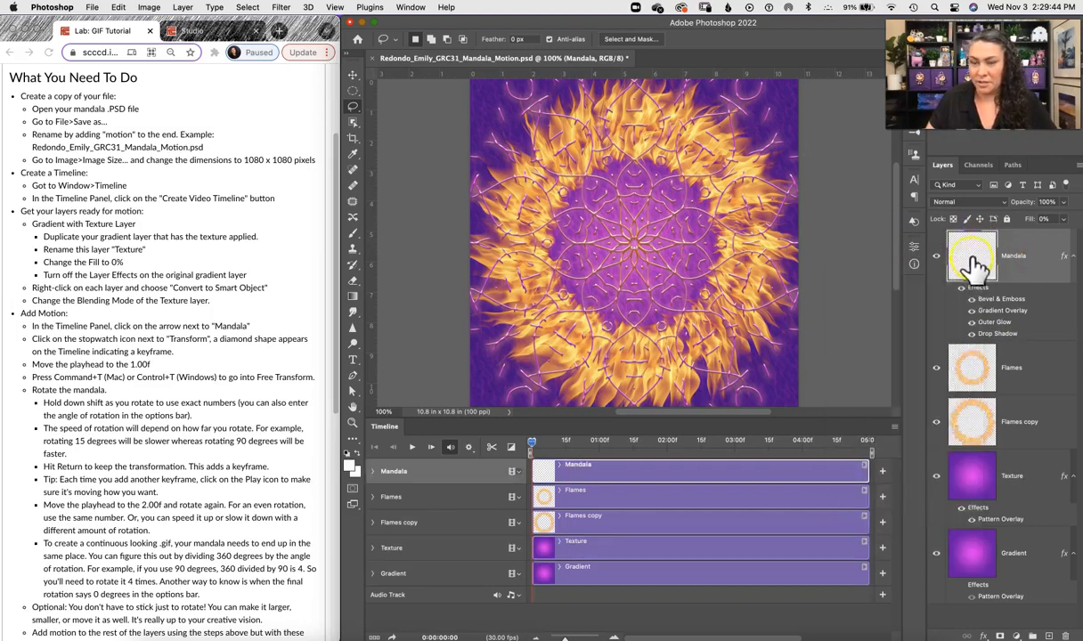
right_click(1033, 271)
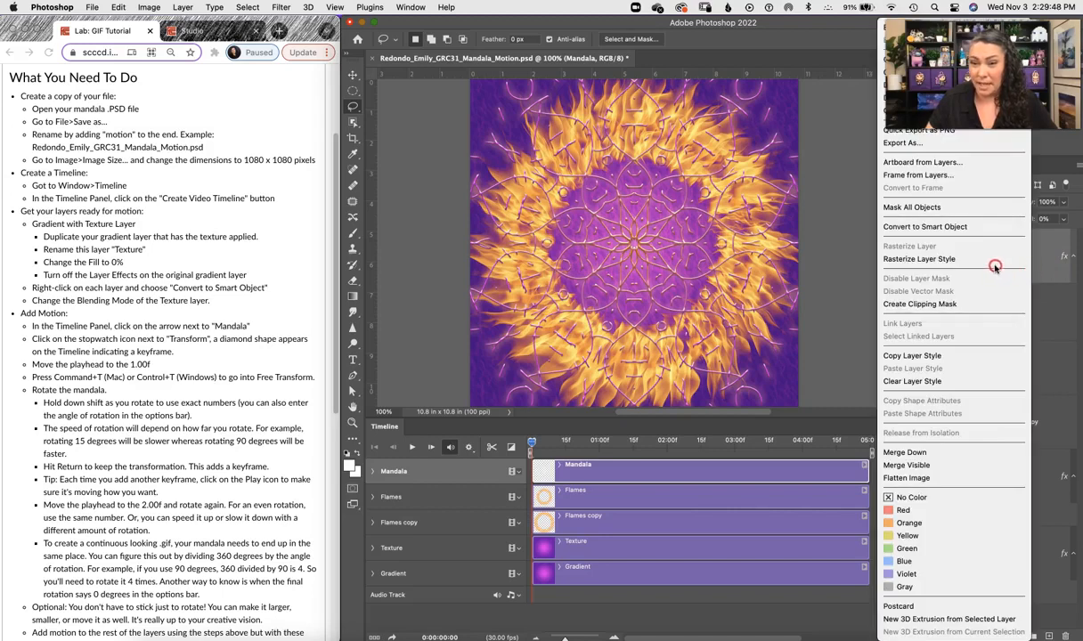
click(979, 226)
Step: Convert the Flames and Flames copy layers to smart objects
click(1033, 330)
right_click(990, 307)
click(1056, 321)
right_click(1038, 315)
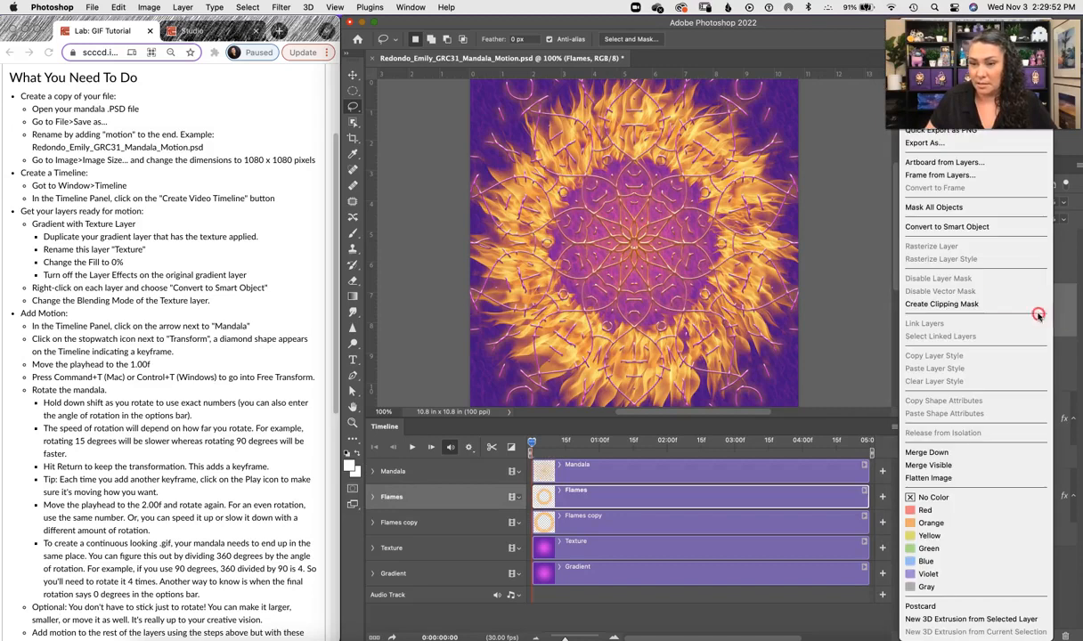
click(971, 227)
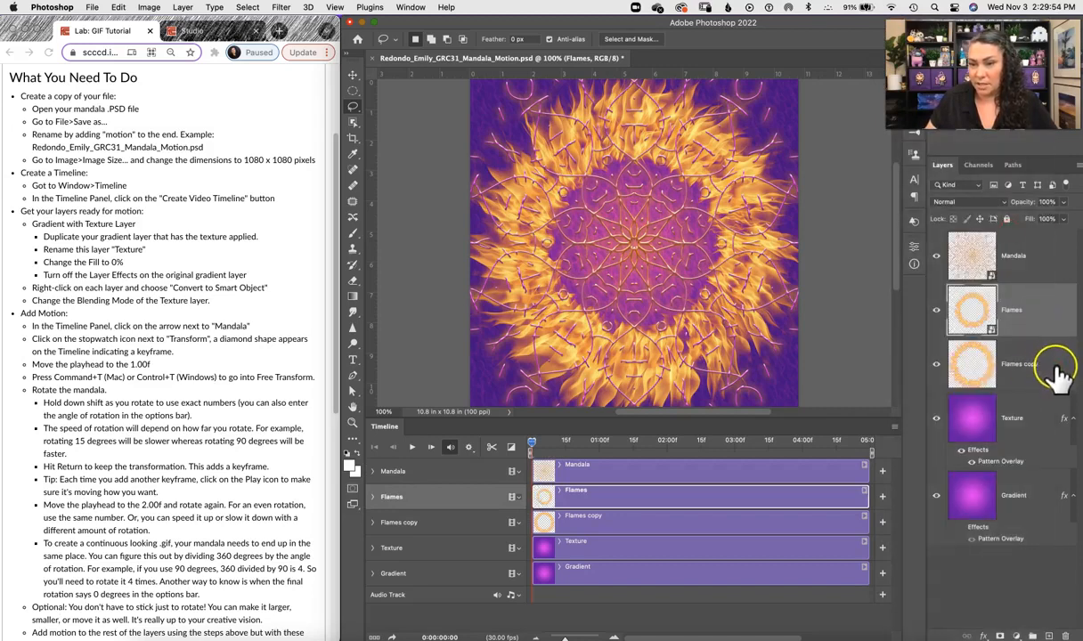
right_click(1053, 361)
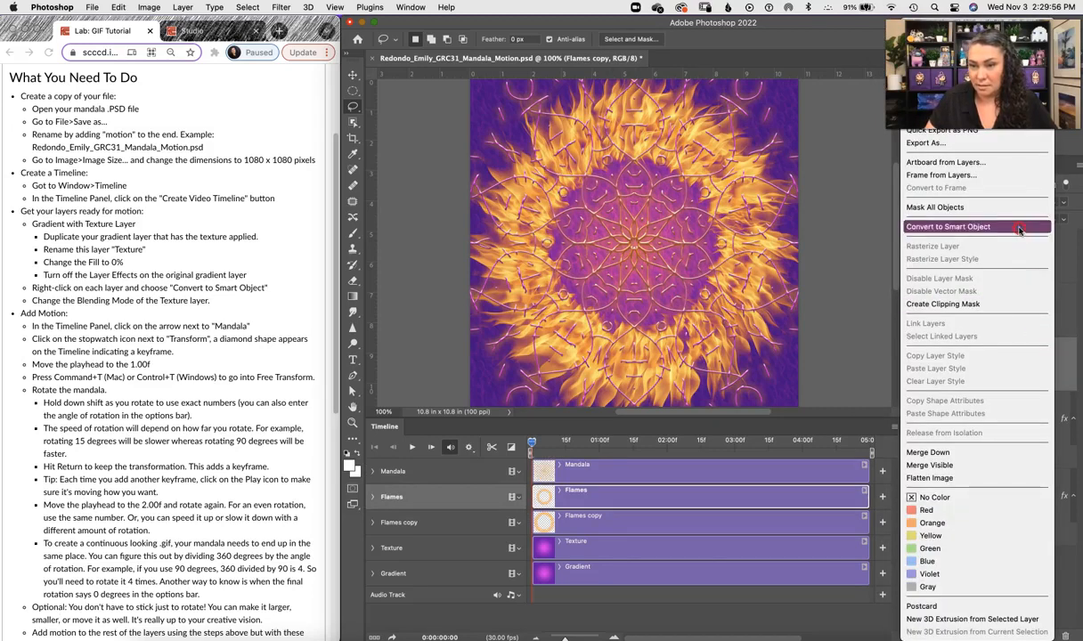
click(969, 226)
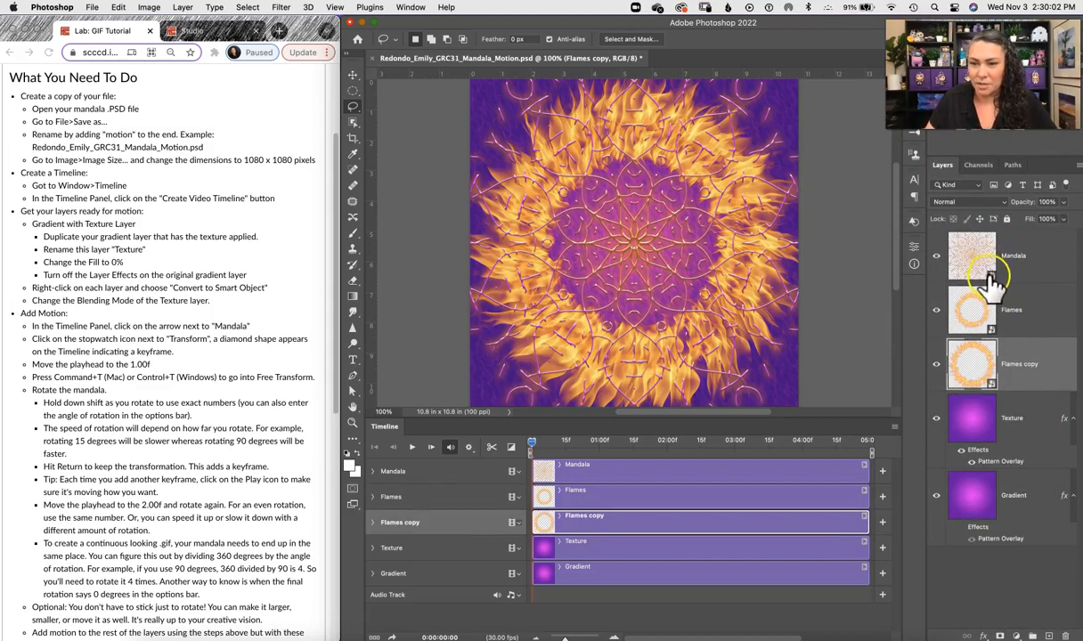
Step: Convert the Texture and Gradient layers to smart objects
right_click(1034, 429)
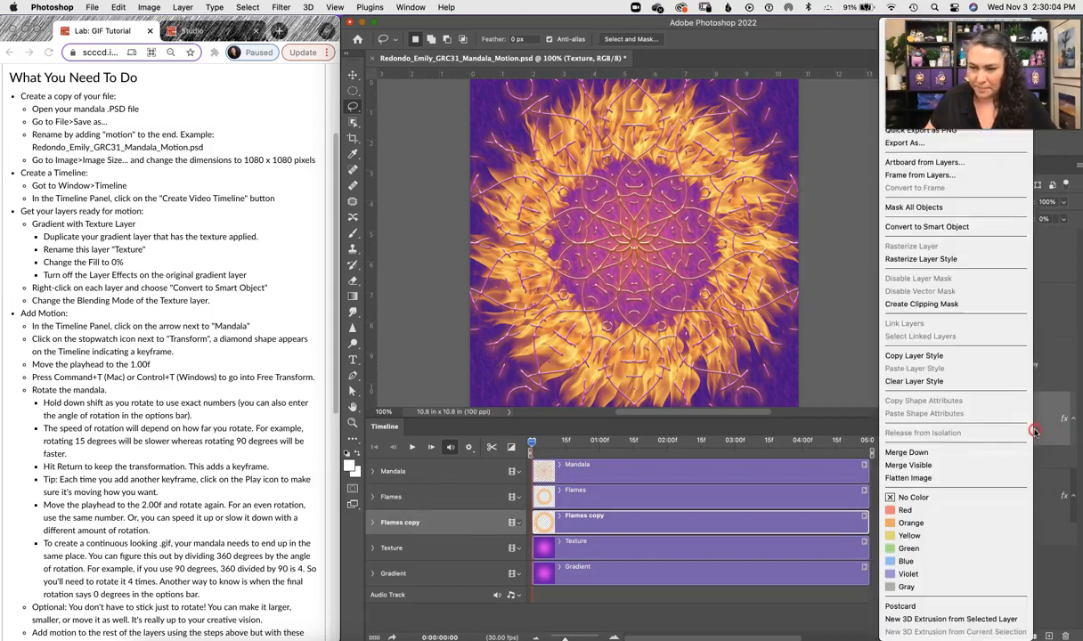
click(981, 228)
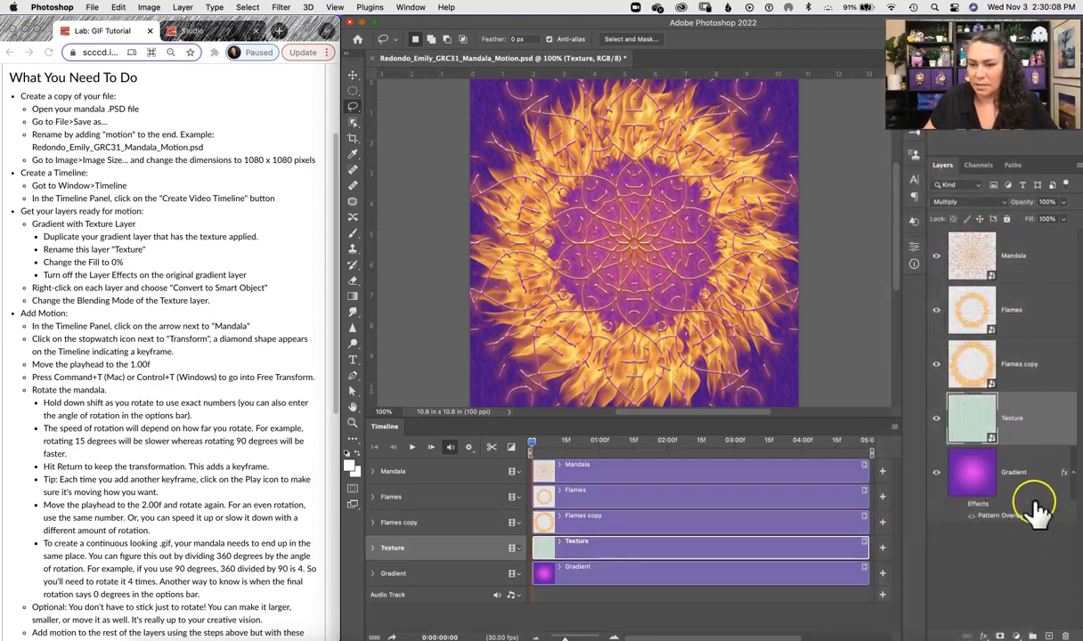
right_click(1040, 474)
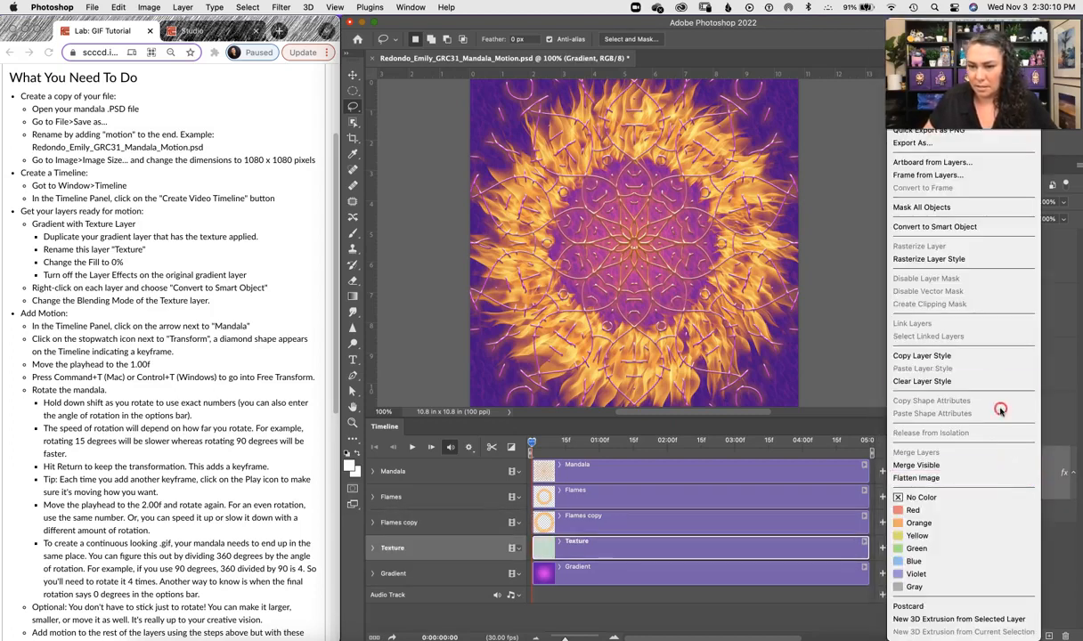
click(988, 229)
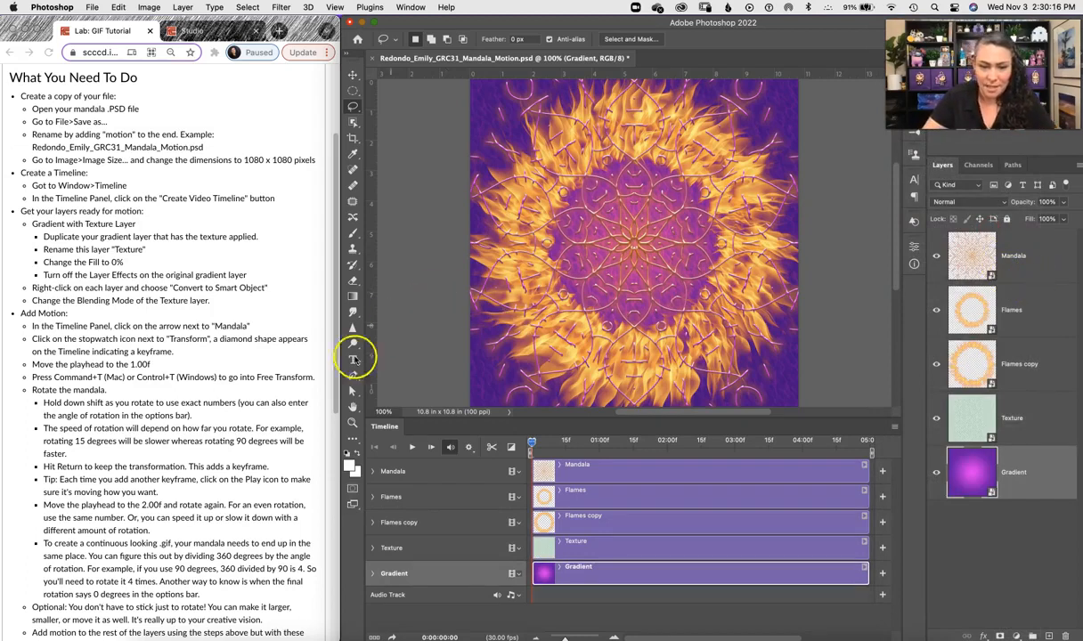
Step: Expand the Mandala track in the timeline and enable Transform keyframing to set a starting keyframe
click(373, 472)
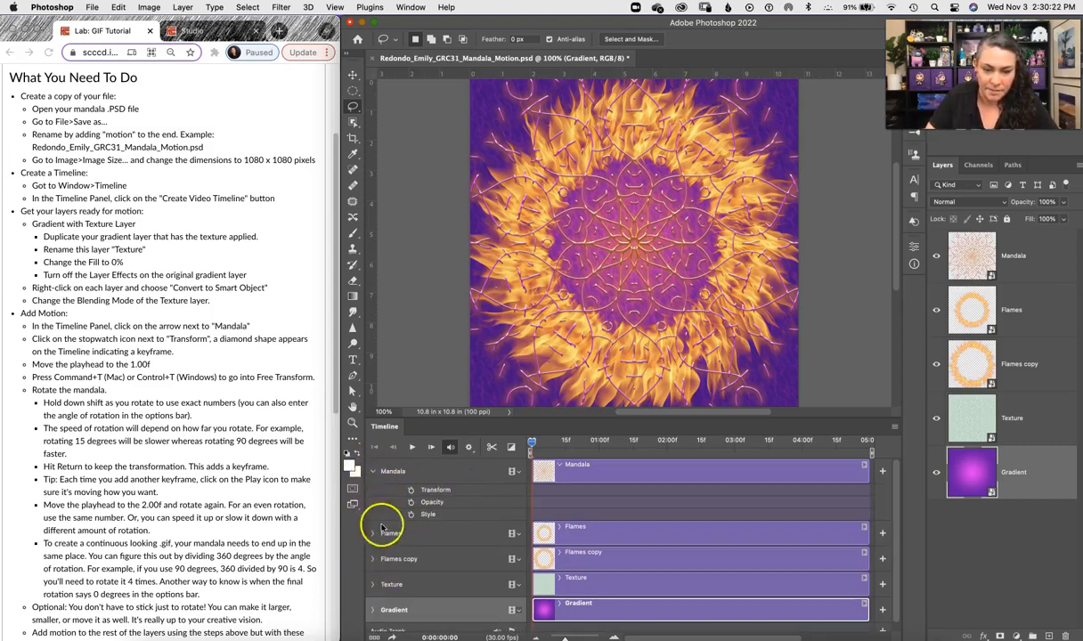
click(410, 491)
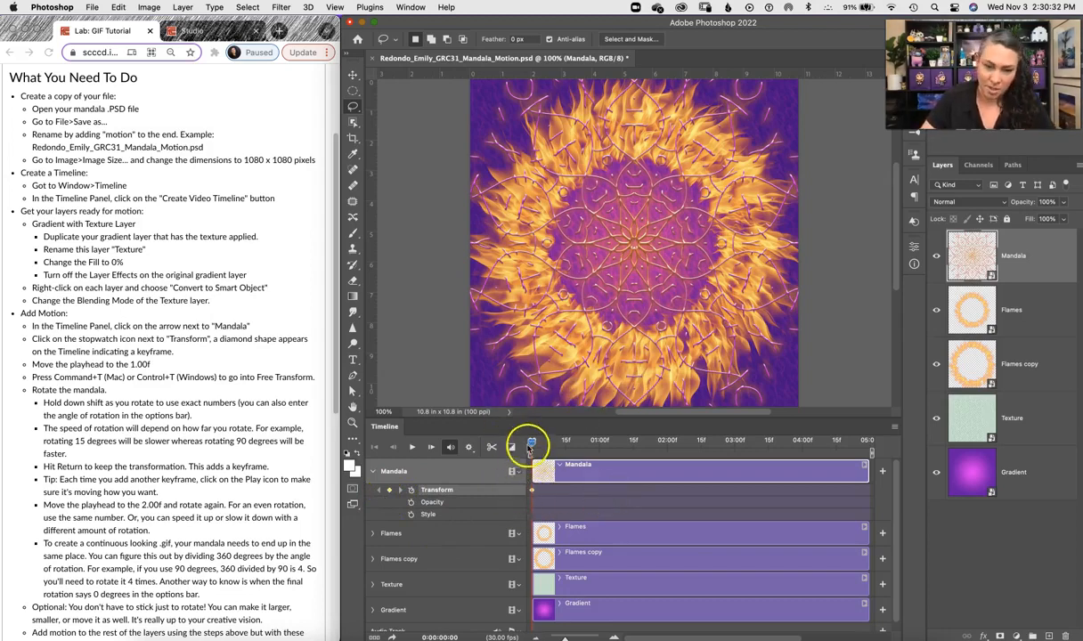
Step: Move the playhead to 1:00f and rotate the Mandala layer 90 degrees with Free Transform, committing the keyframe
drag(532, 444, 545, 445)
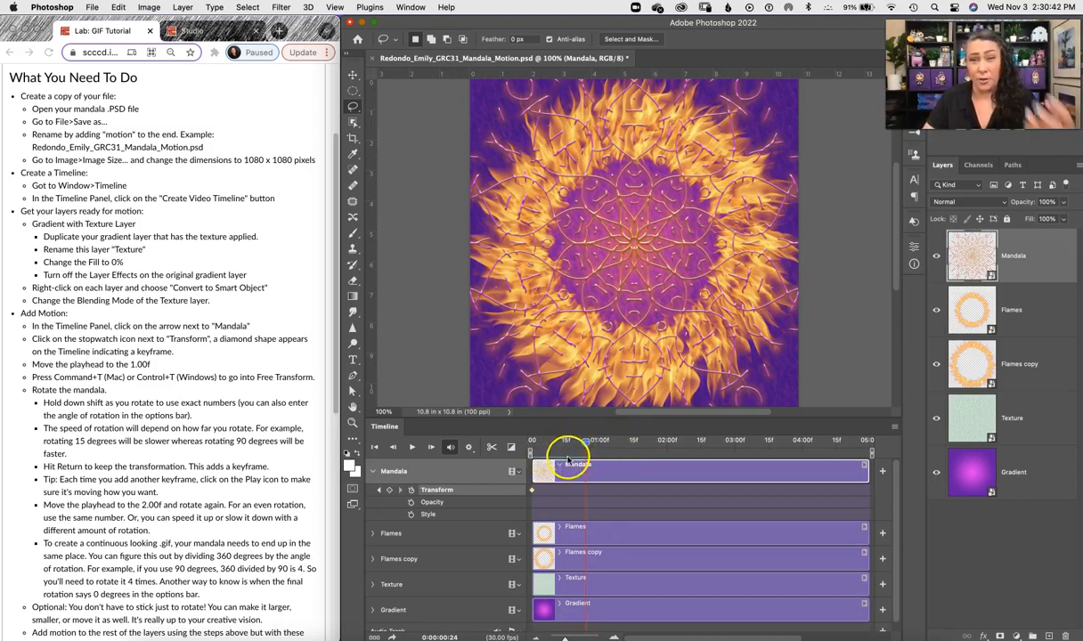
drag(585, 443, 585, 443)
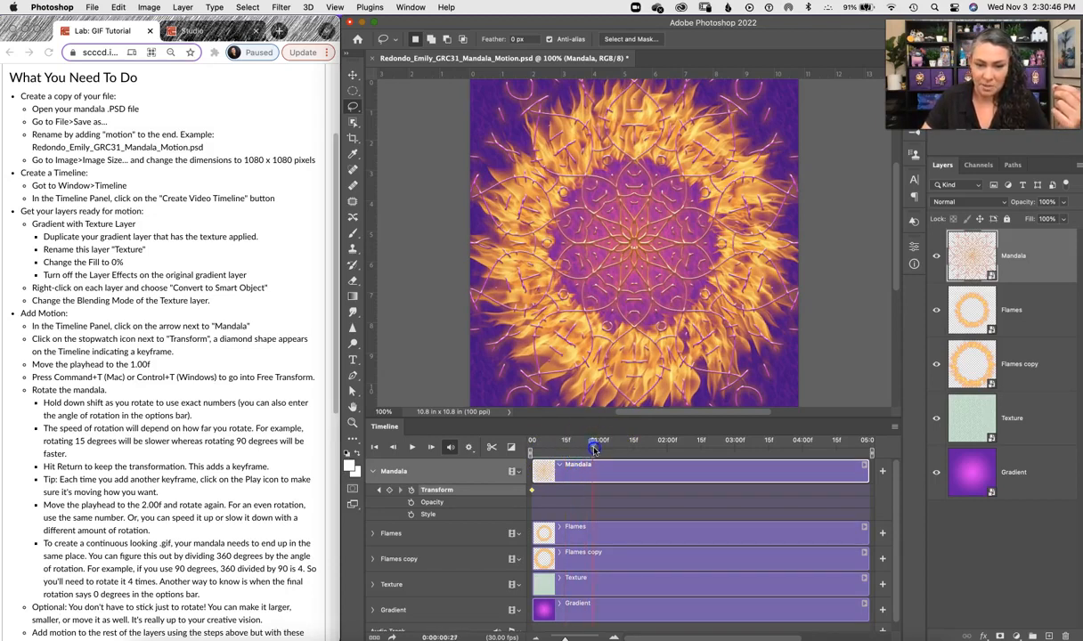
drag(601, 448, 605, 450)
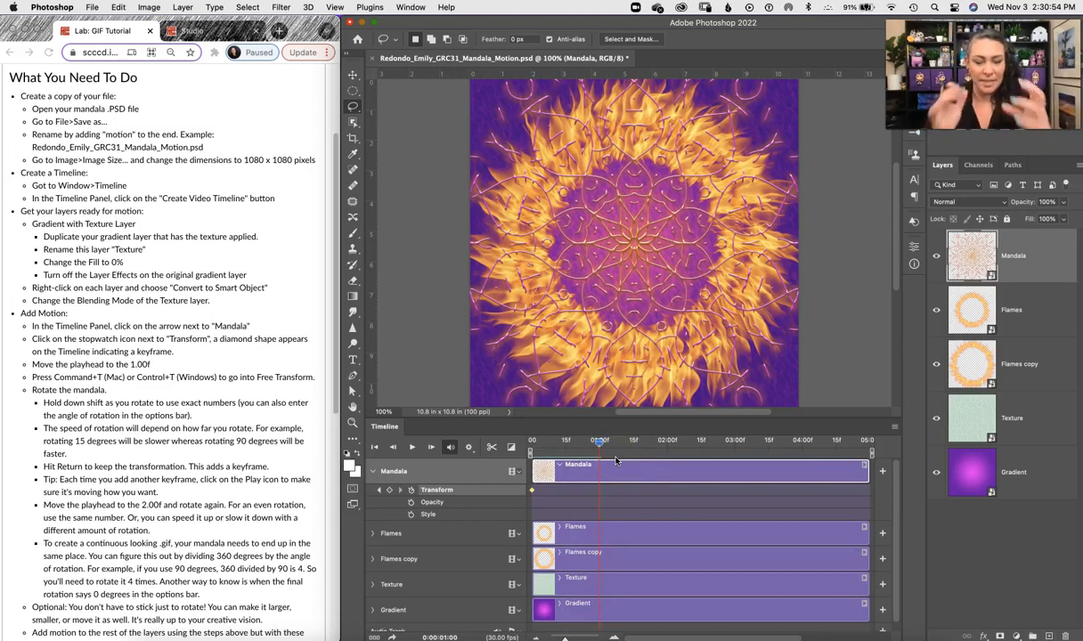
key(super+t)
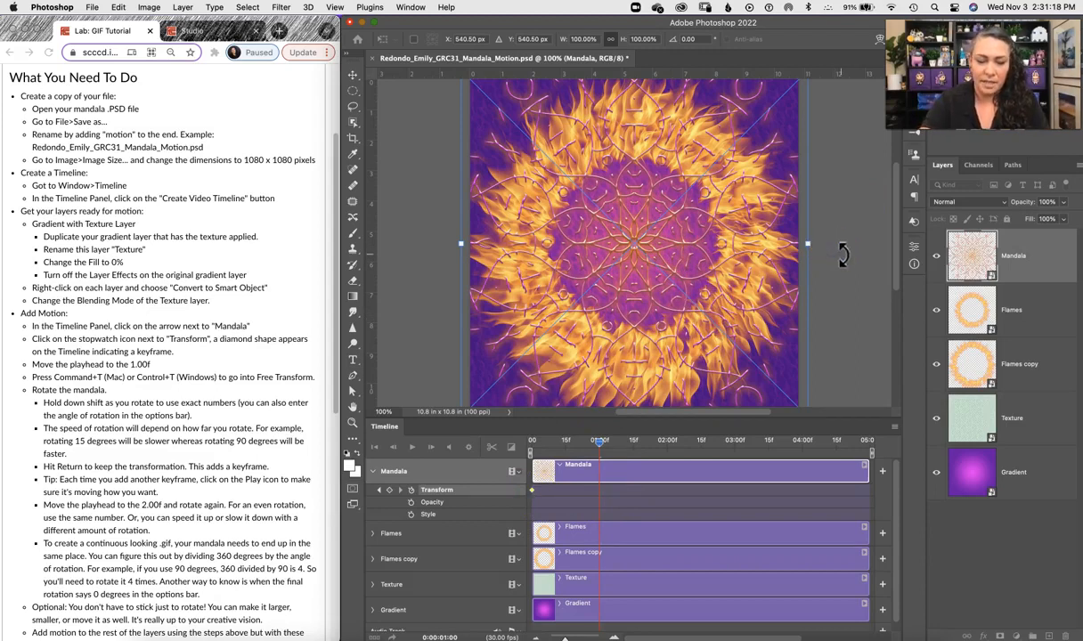
key(super+minus)
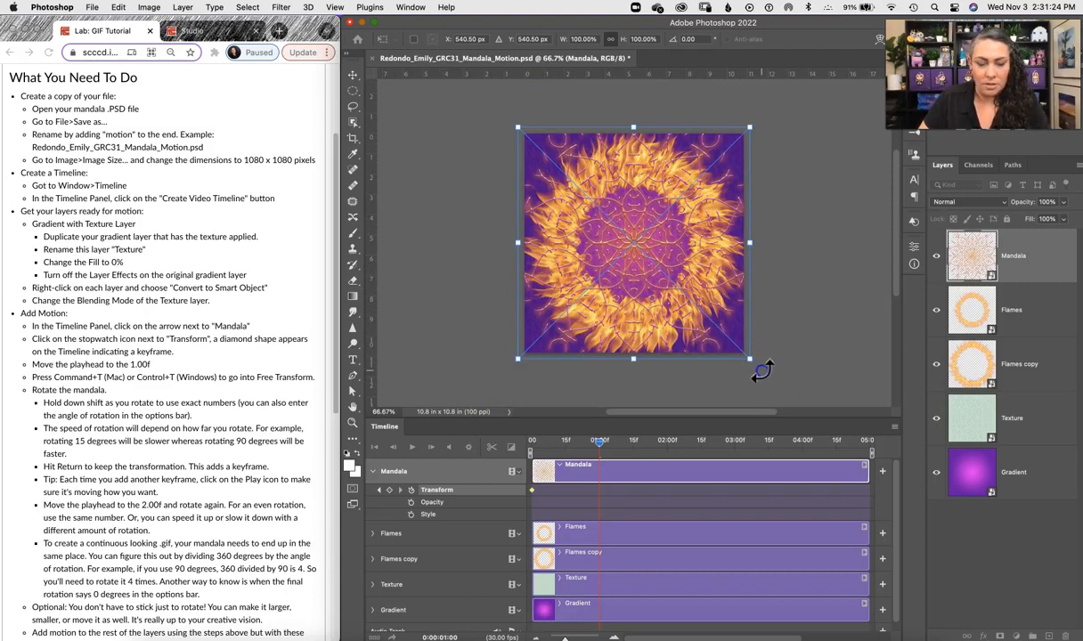
drag(762, 370, 523, 367)
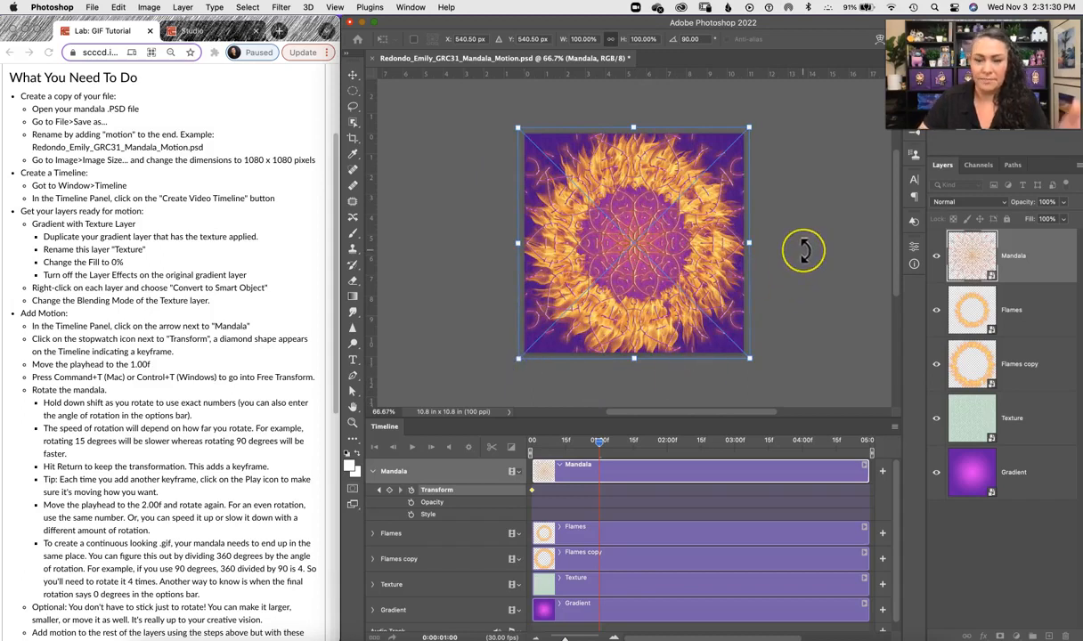
key(Return)
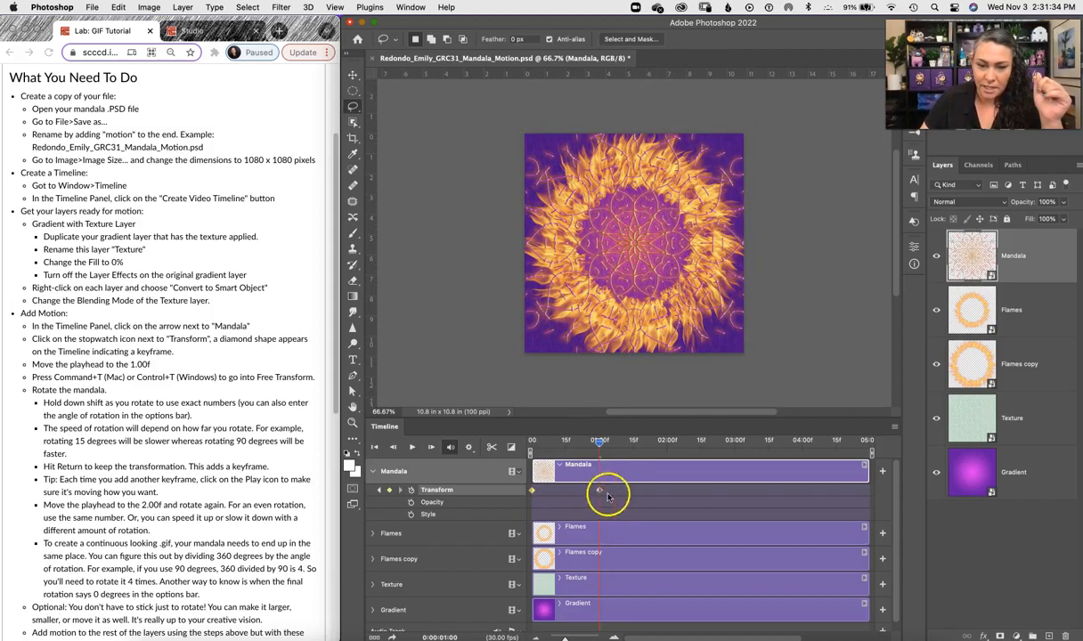
Step: Play the timeline from the start to preview the Mandala rotation
drag(599, 440, 511, 446)
click(413, 447)
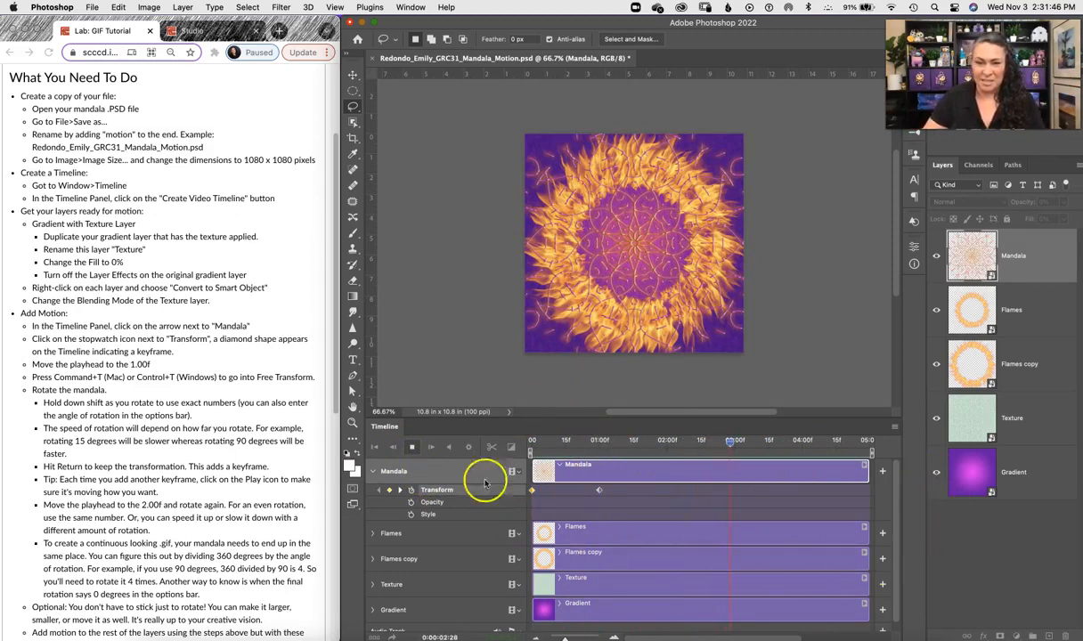
click(414, 448)
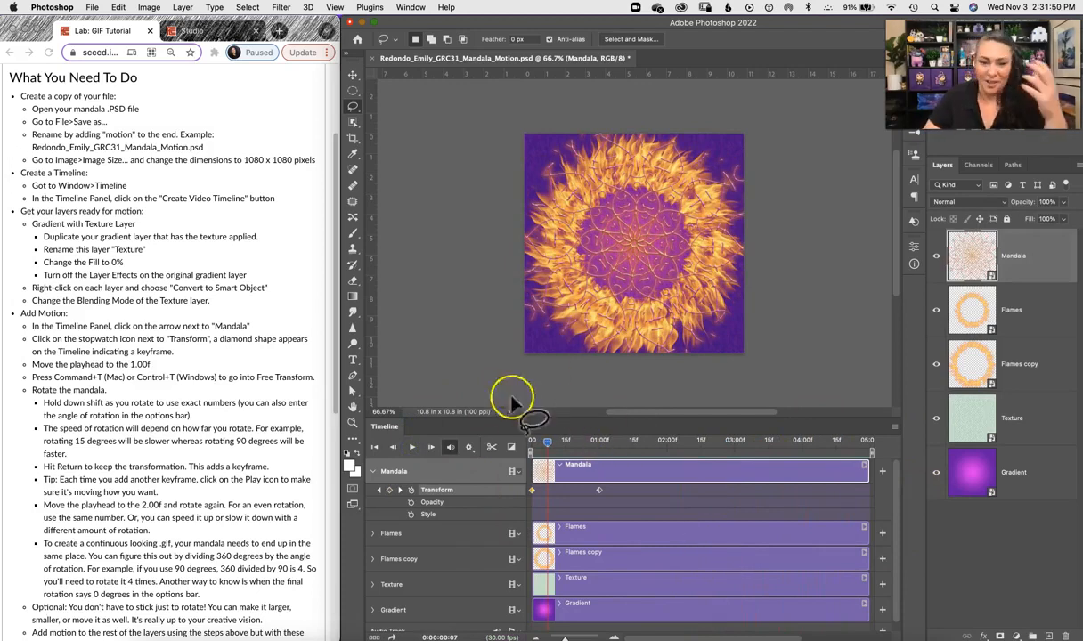
Step: Move the playhead to 2:00f and rotate the Mandala layer a further 90 degrees, committing the keyframe
drag(547, 445, 600, 450)
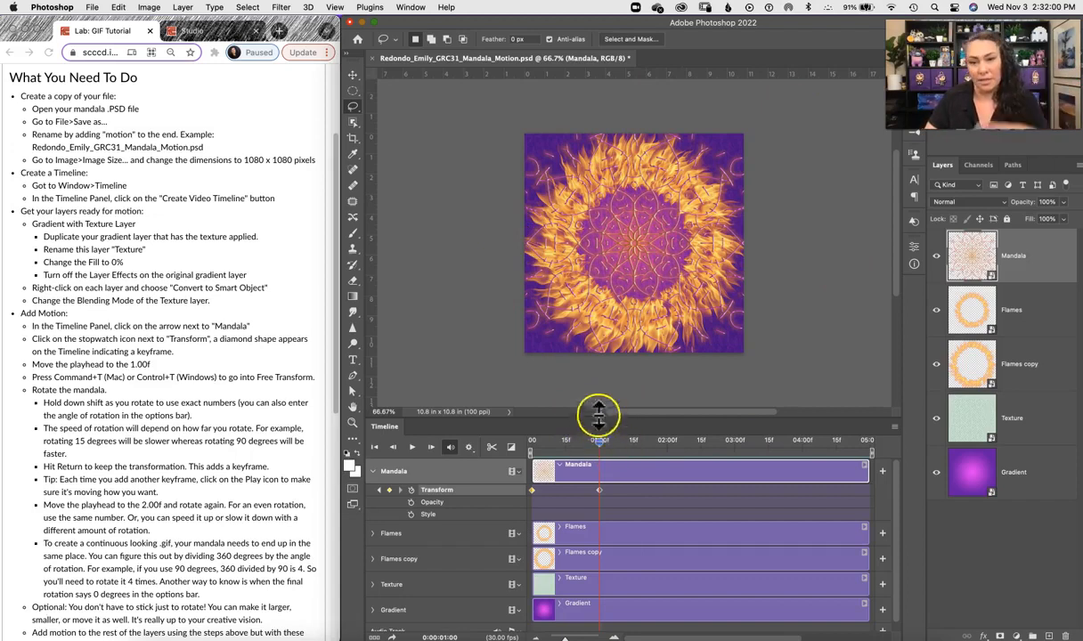
drag(599, 442, 601, 444)
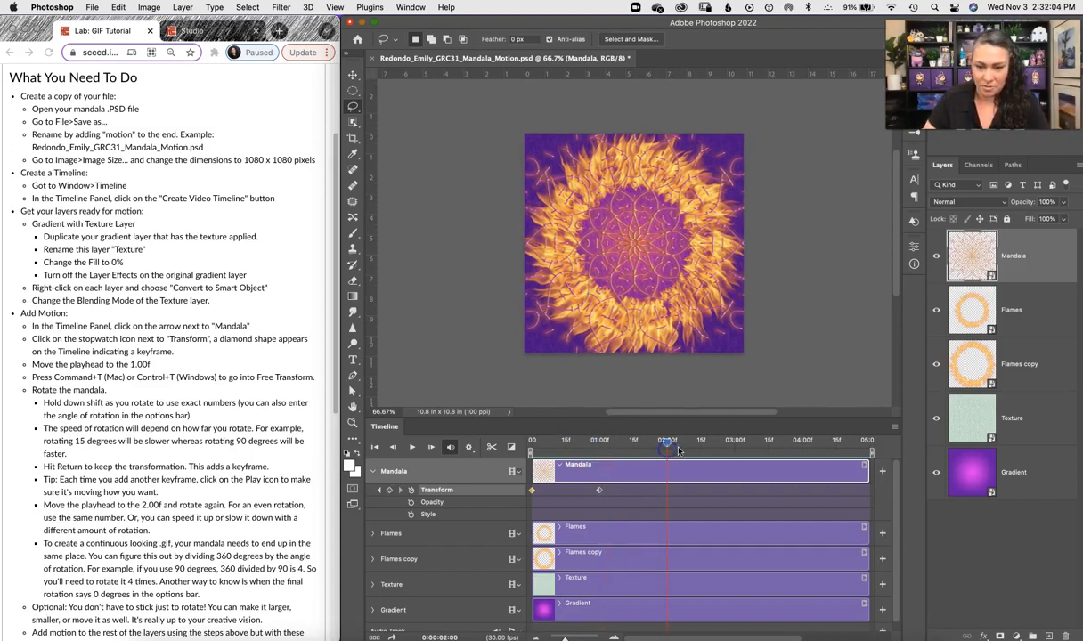
key(super+t)
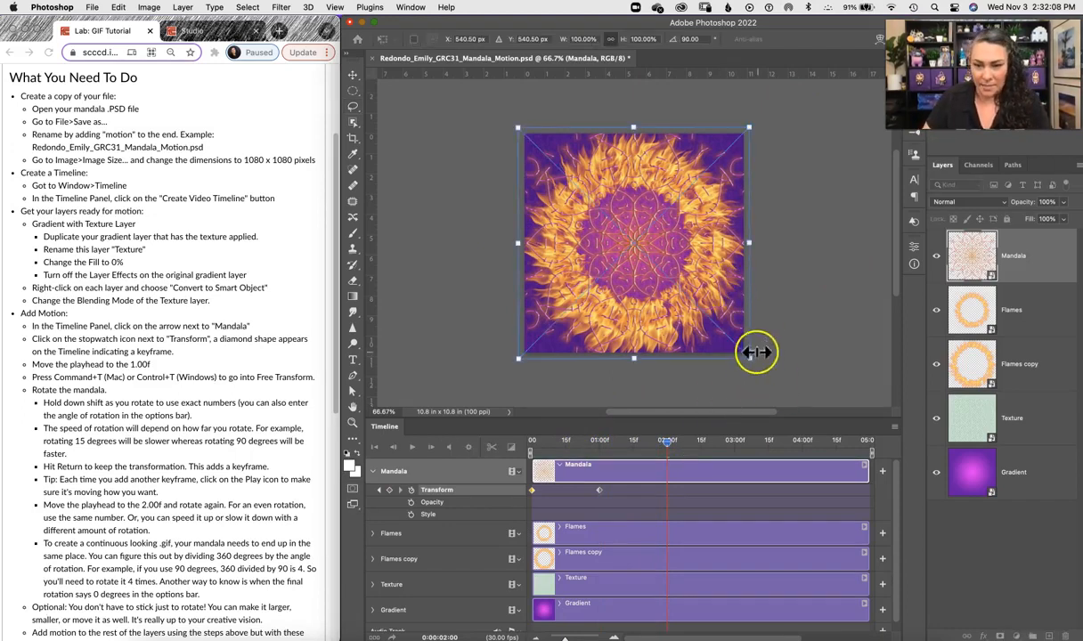
drag(763, 371, 746, 393)
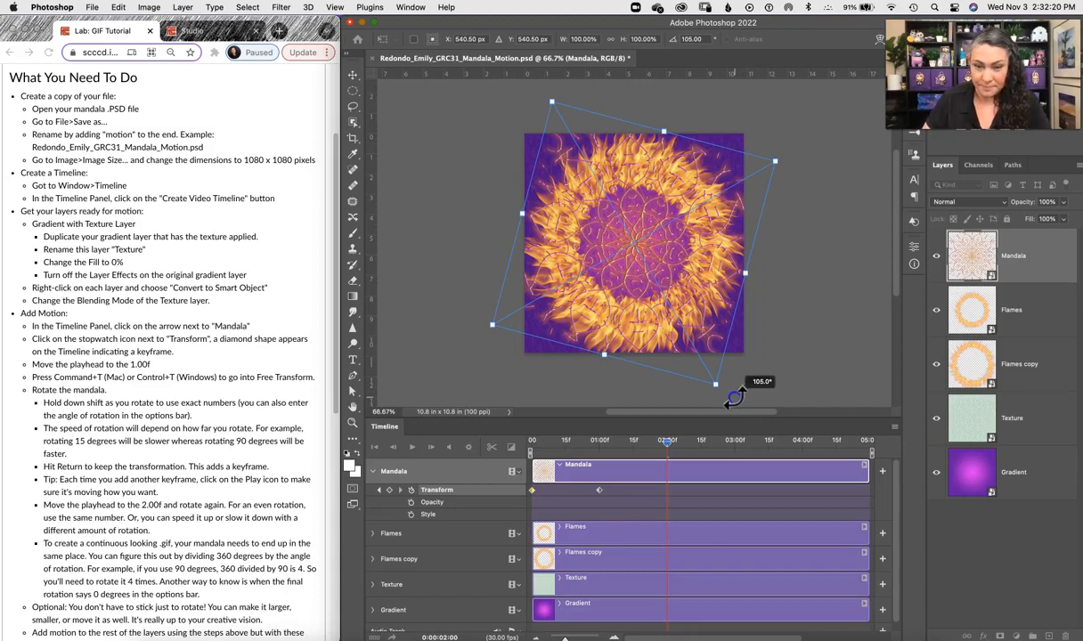
drag(730, 401, 464, 236)
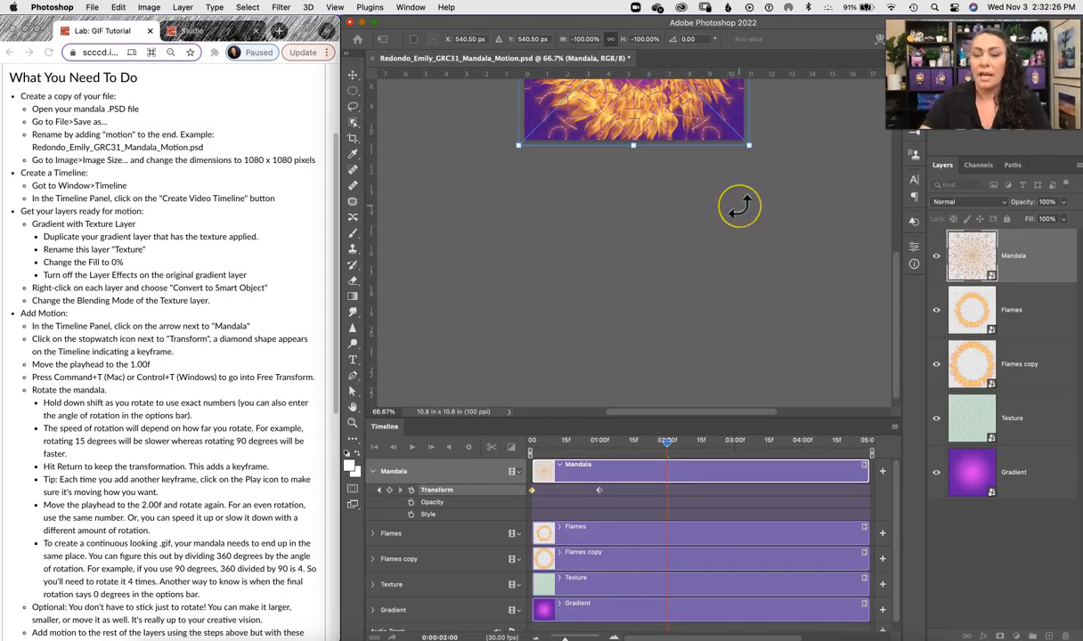
key(Return)
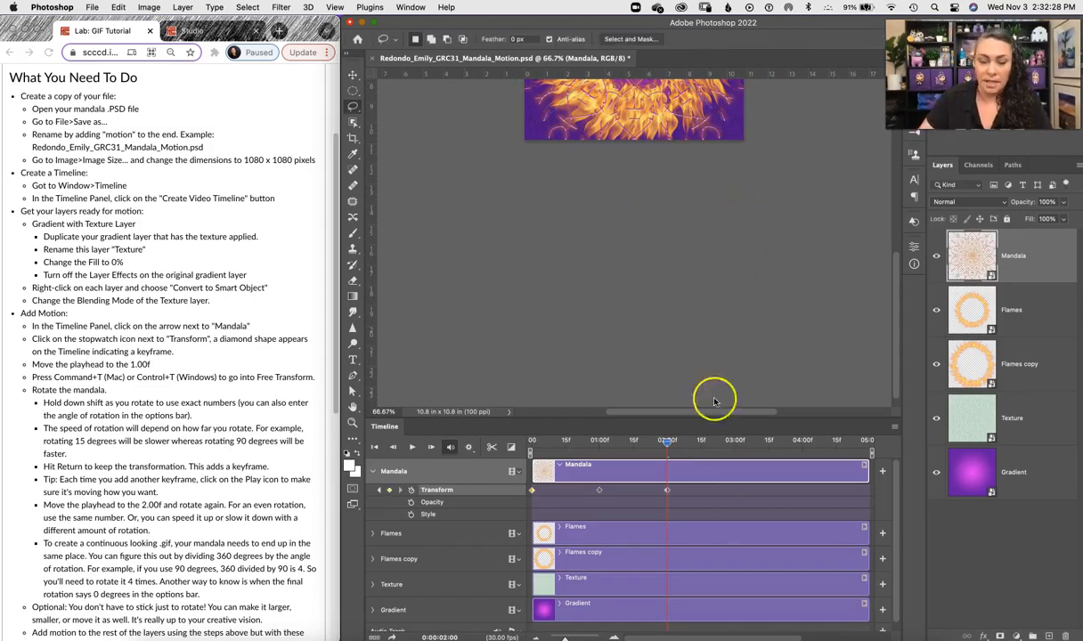
Step: Return the playhead to the start and play the timeline to check the two-step rotation
drag(690, 182, 701, 309)
drag(666, 446, 490, 432)
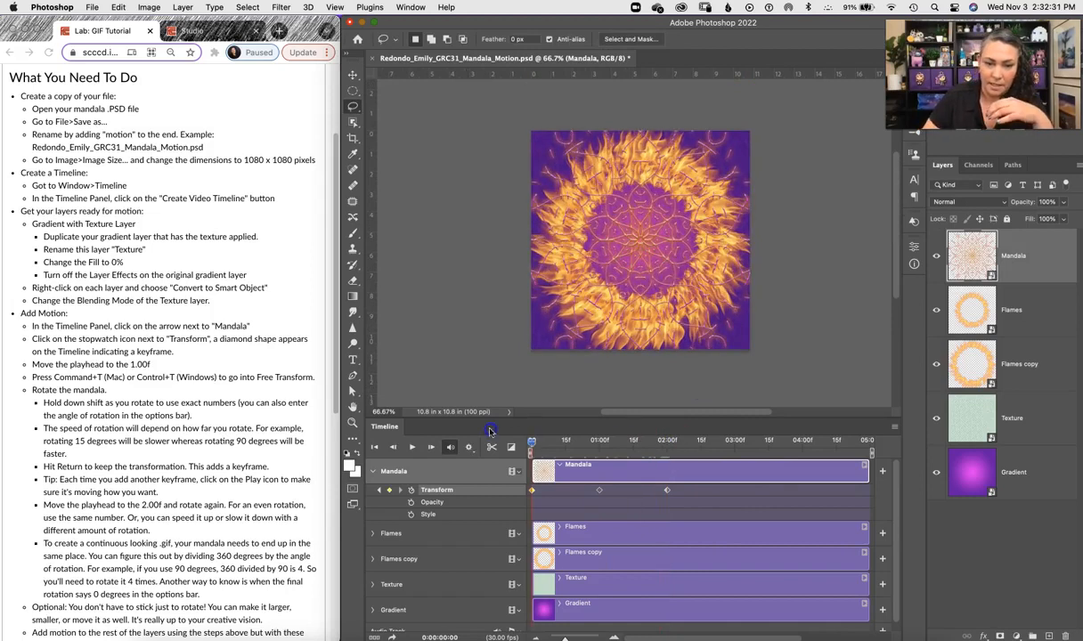
click(411, 448)
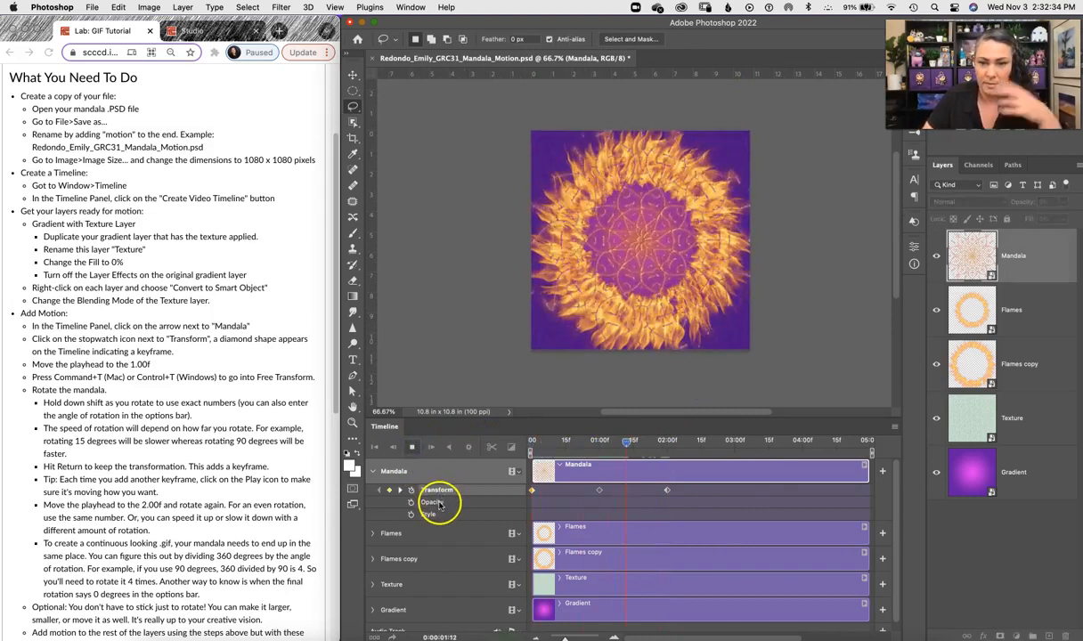
click(413, 448)
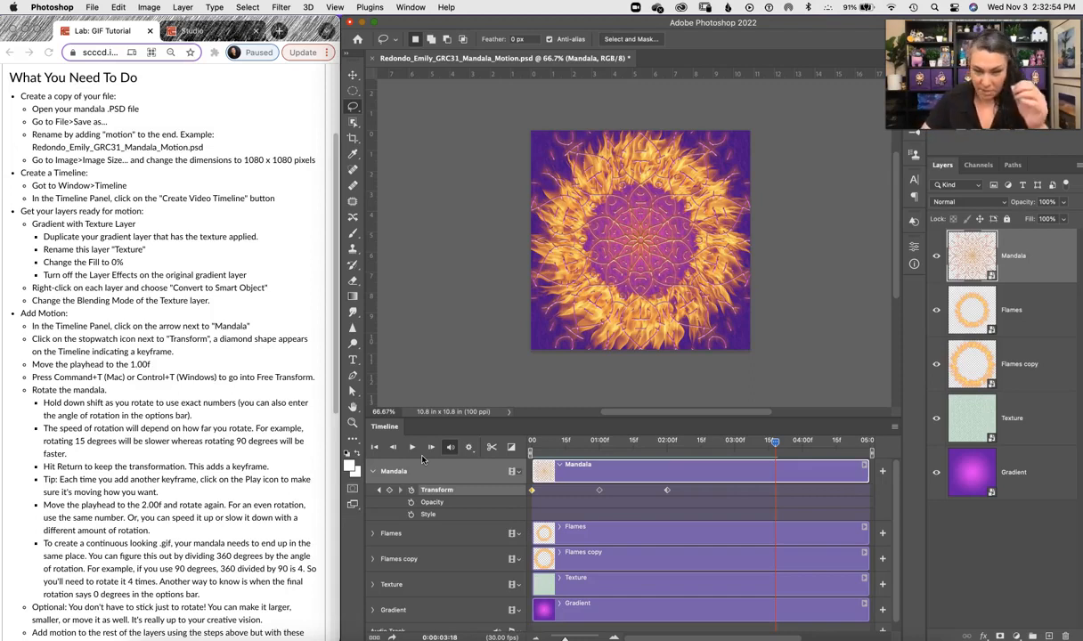
Step: Move the playhead to 3:00f and rotate the Mandala layer a further 90 degrees with Free Transform, committing the keyframe
drag(775, 443, 766, 446)
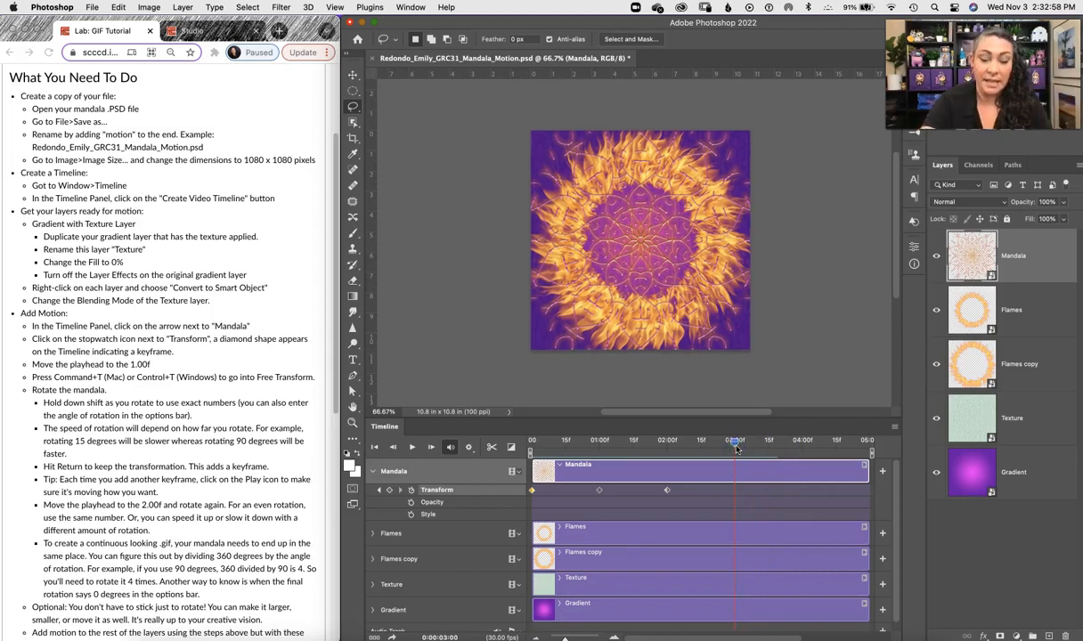
key(super+t)
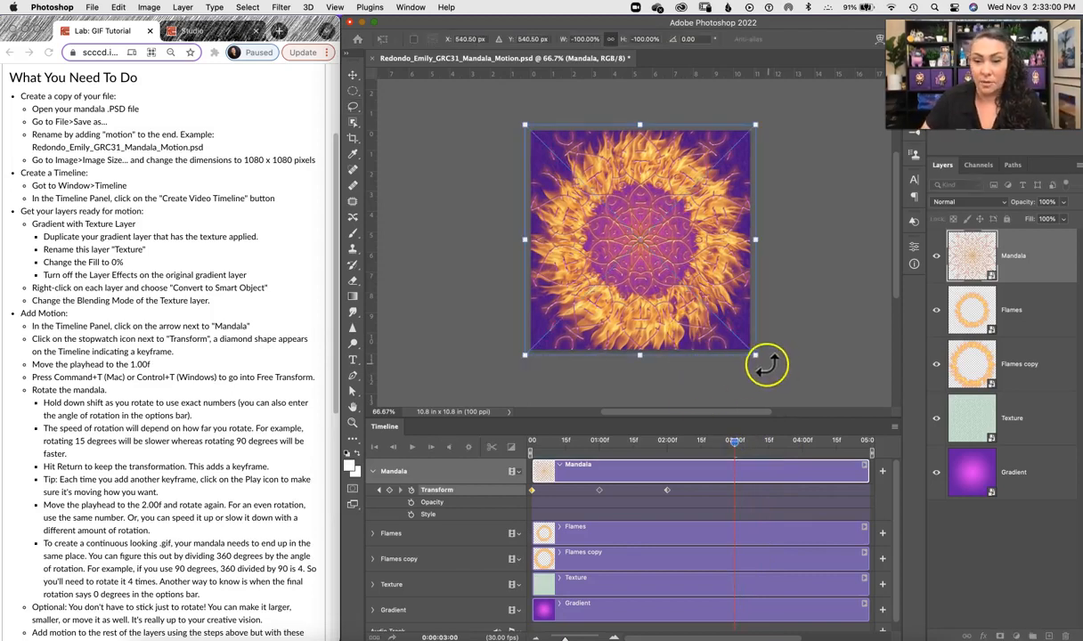
drag(768, 363, 524, 375)
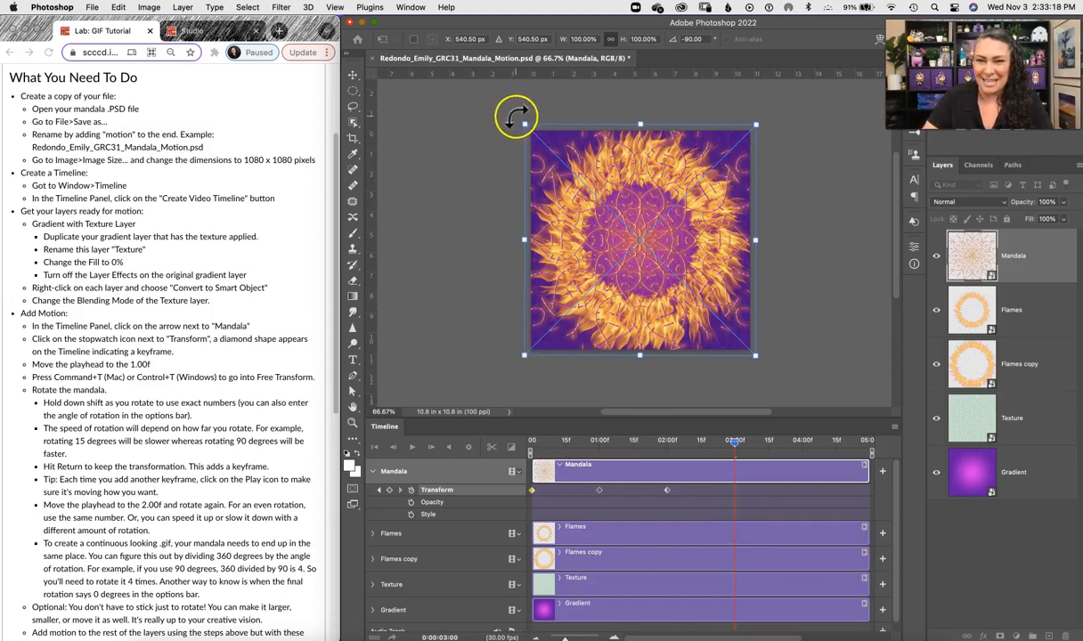
key(Return)
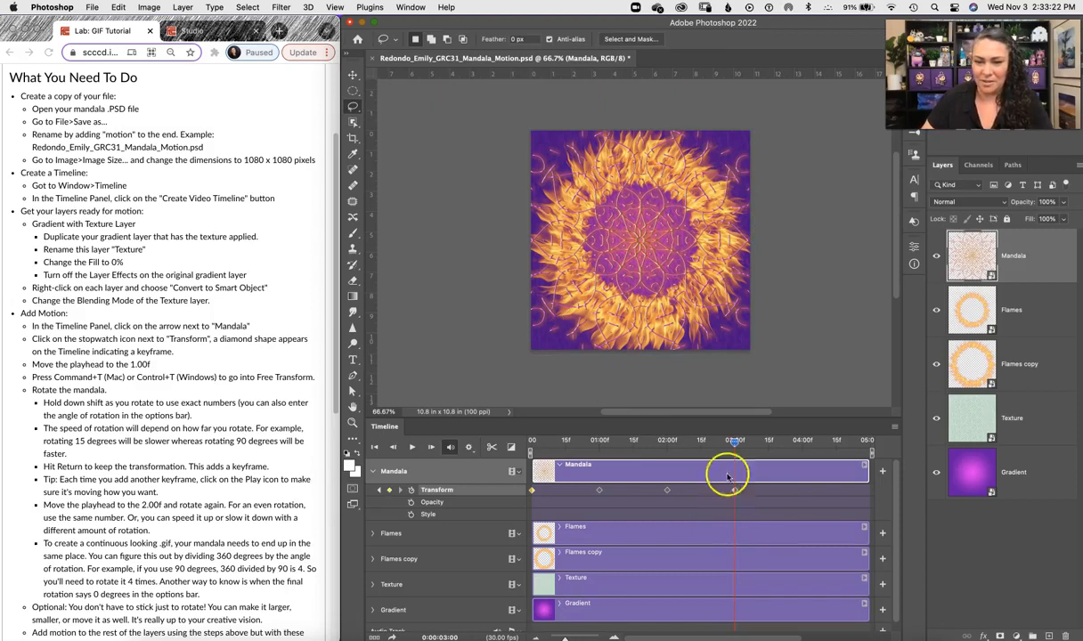
Step: Move the playhead to 4:00f and rotate the Mandala layer a final 90 degrees back to 0, committing the keyframe
drag(713, 440, 782, 454)
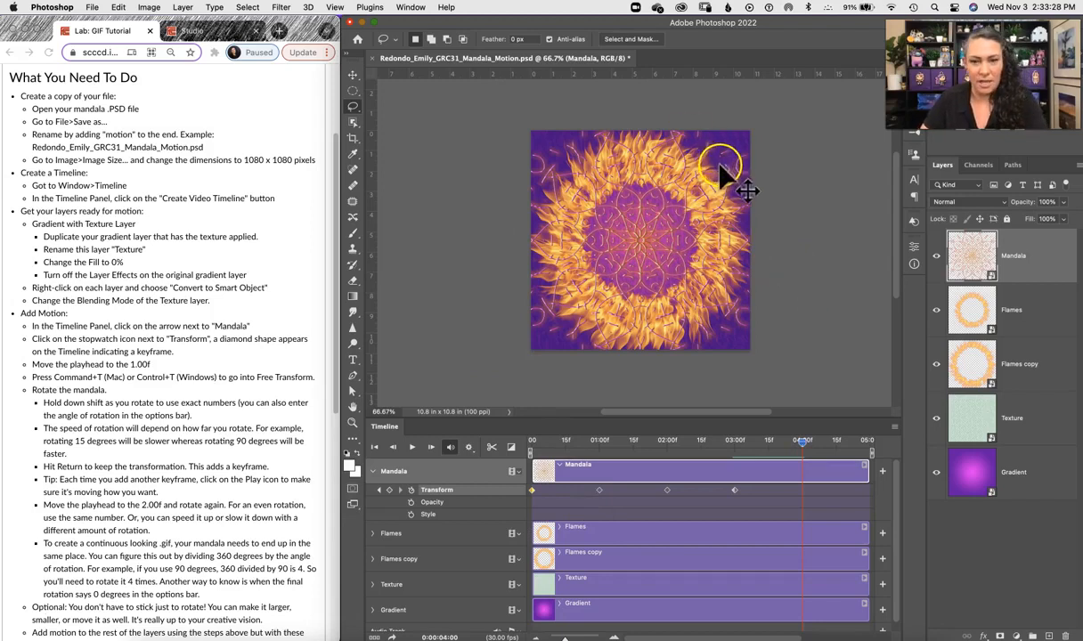
key(super+t)
drag(771, 116, 784, 363)
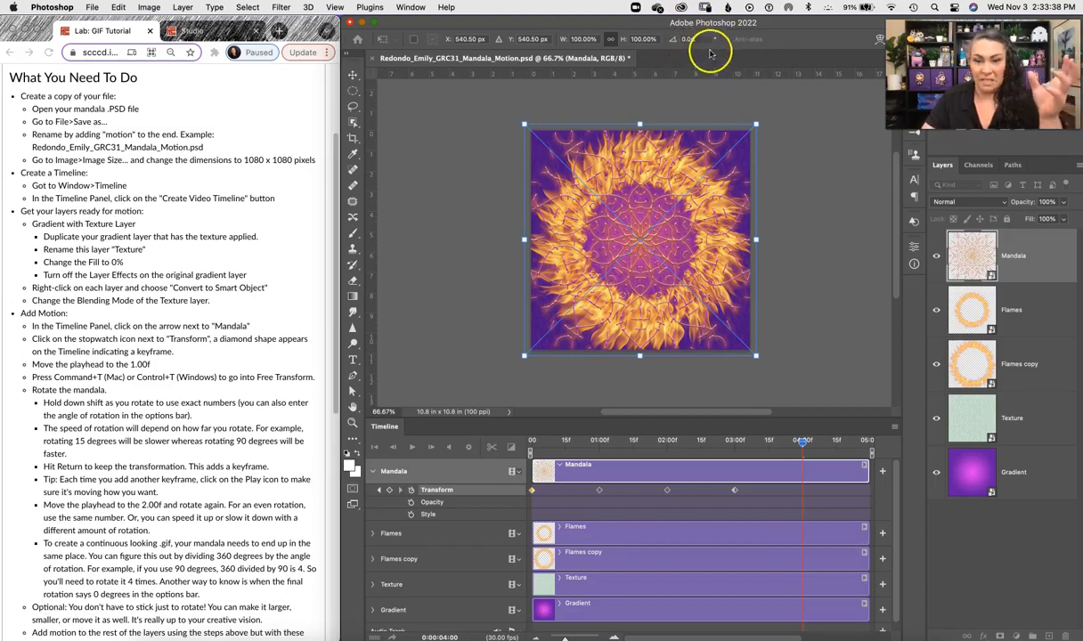
key(Return)
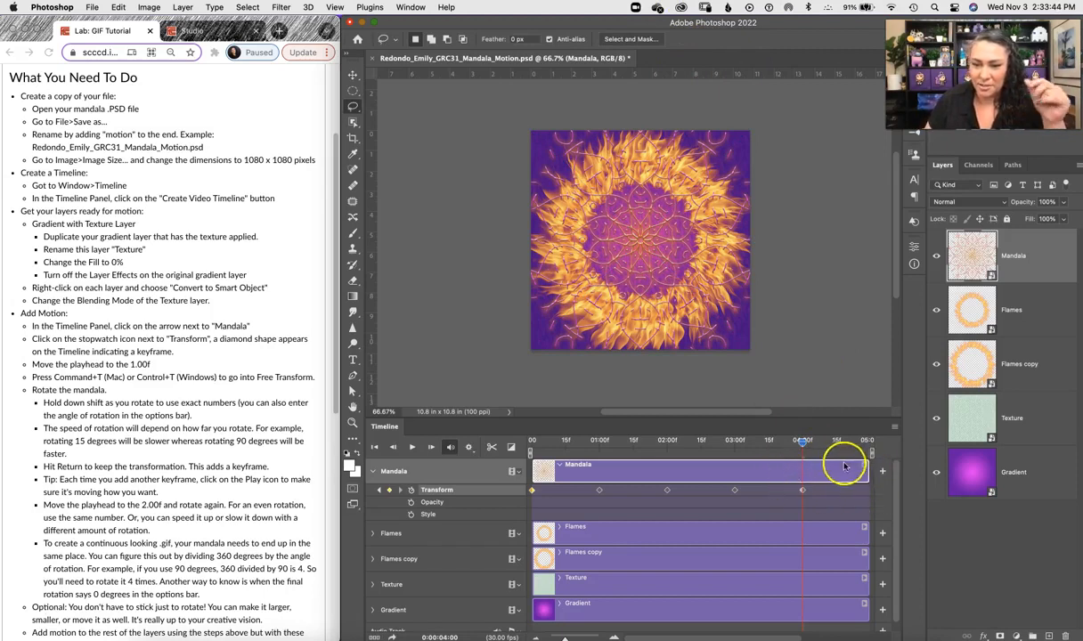
Step: Trim the ends of the Mandala, Flames, Flames copy, Texture and Gradient layer bars to end at the 4:00f playhead
drag(865, 475, 801, 475)
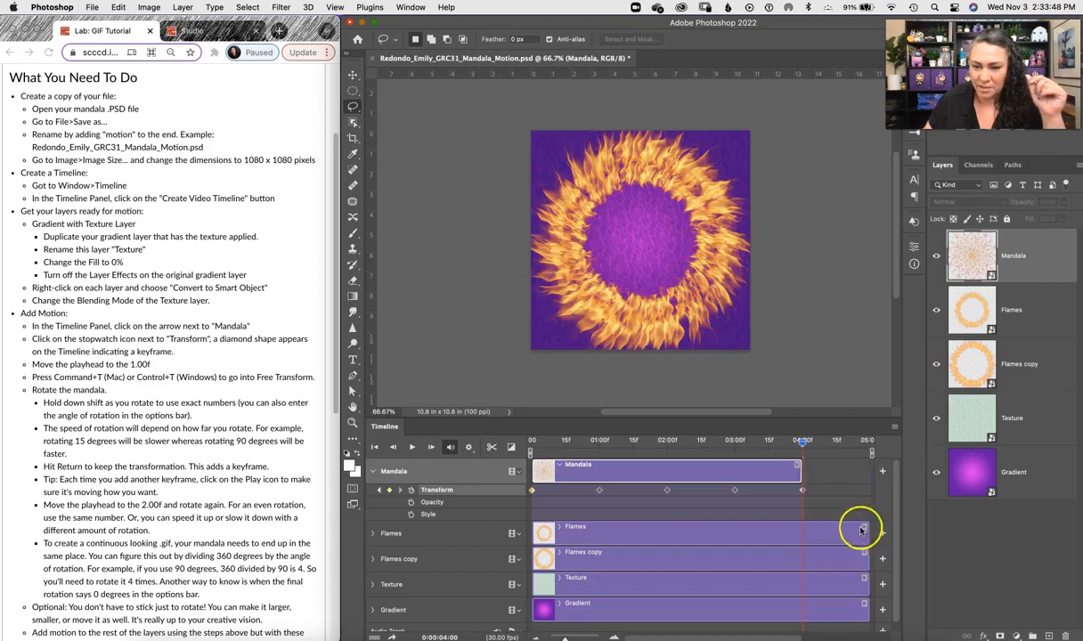
click(864, 537)
drag(862, 537, 806, 535)
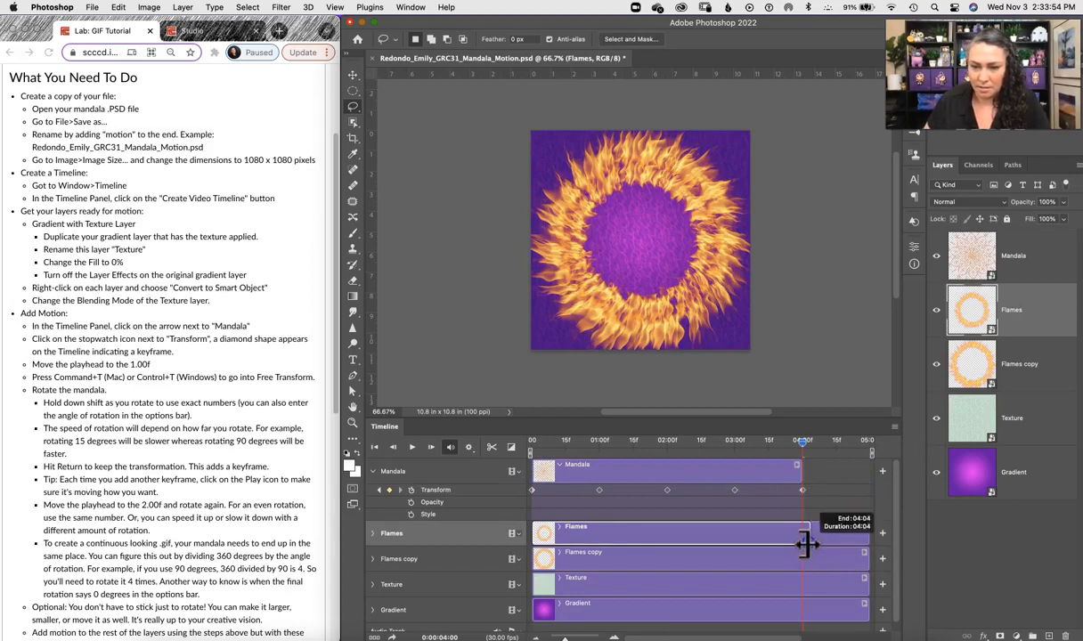
click(848, 559)
drag(866, 559, 802, 561)
click(840, 585)
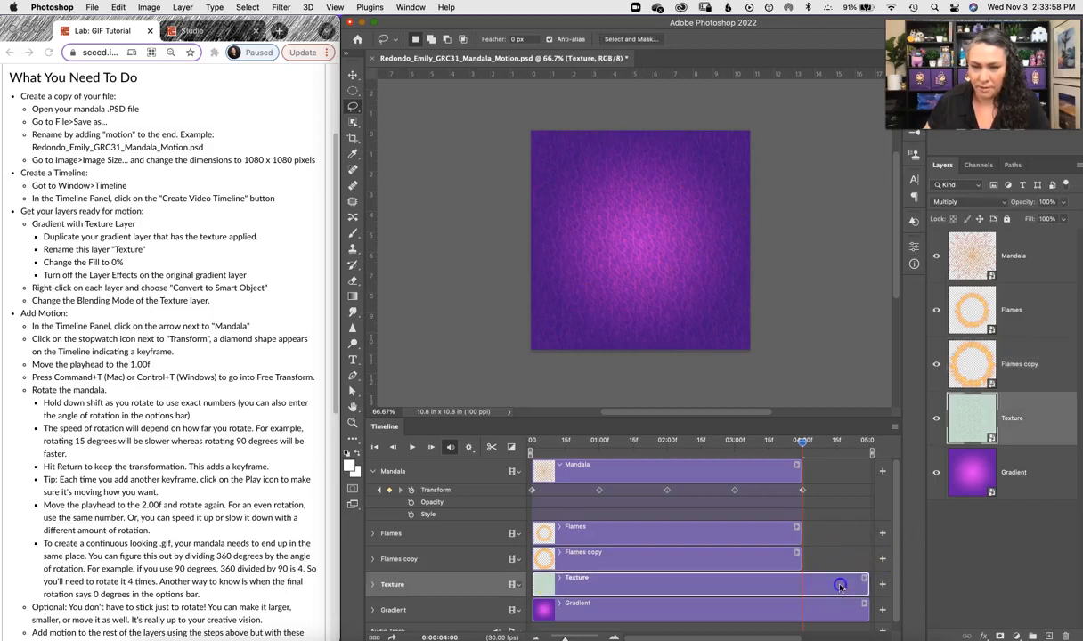
drag(866, 585, 805, 593)
drag(869, 615, 804, 618)
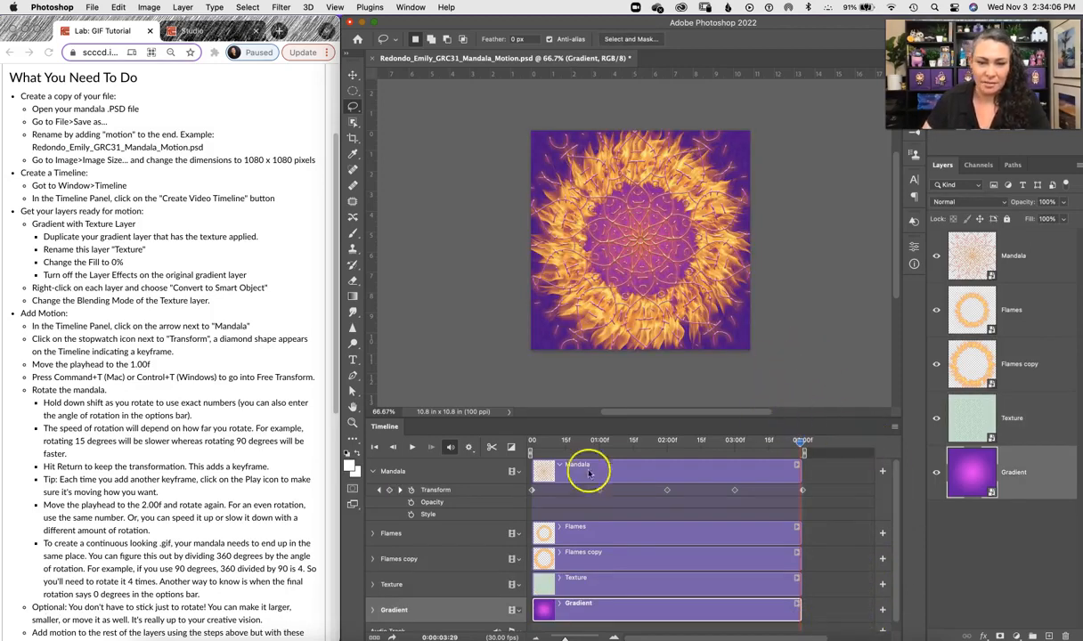
Step: Play the timeline from the start to preview the full Mandala rotation loop
click(411, 448)
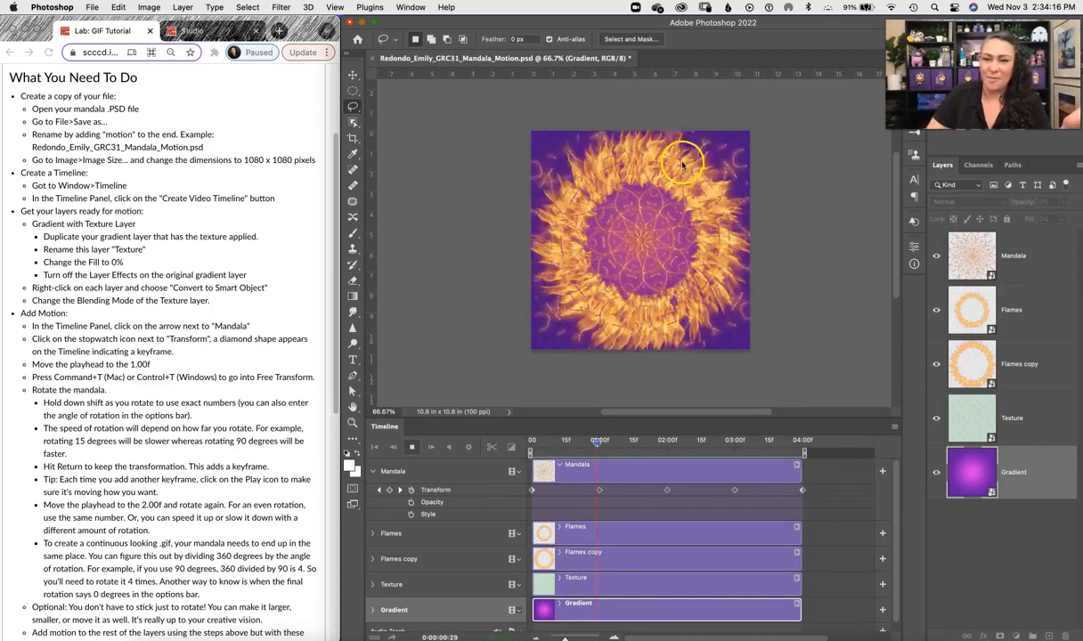
key(space)
click(747, 486)
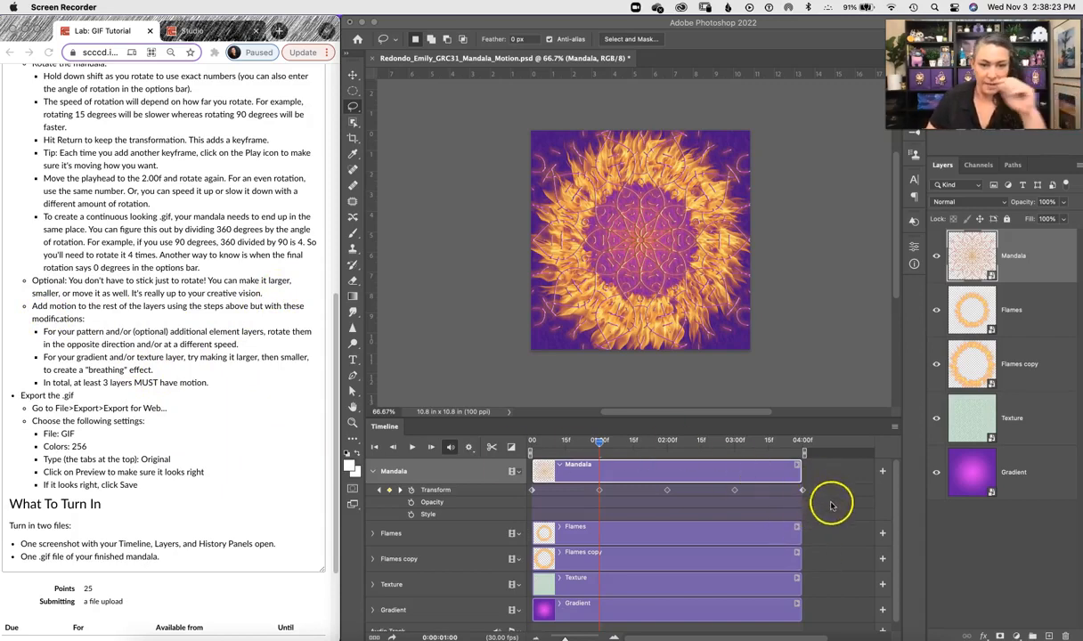
Step: Expand the Flames track, move the playhead to the start, and enable Transform keyframing for Flames
click(372, 532)
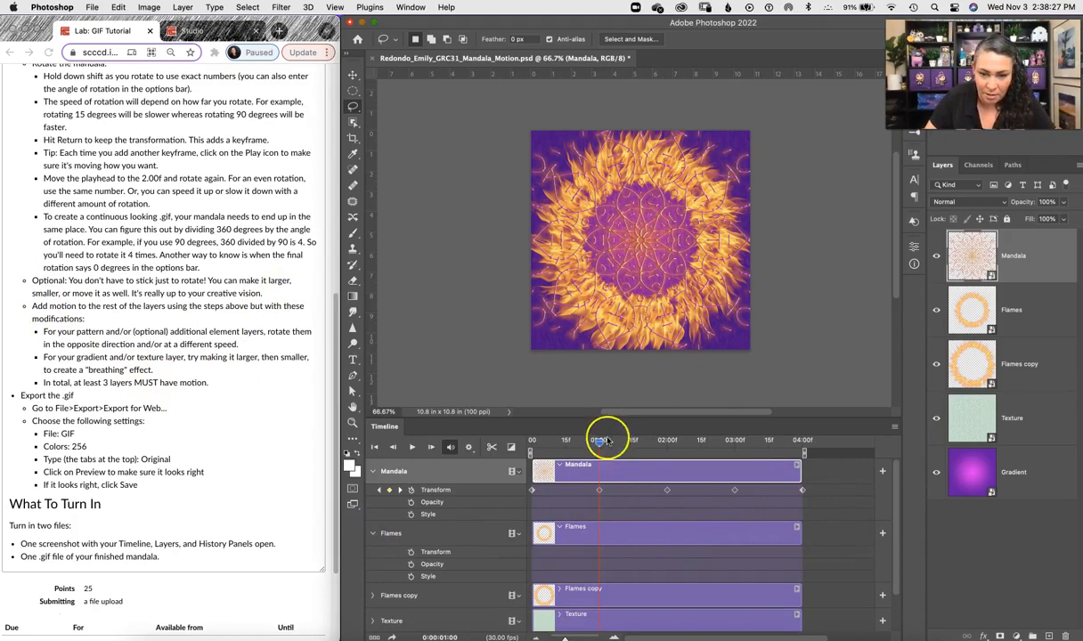
drag(570, 440, 529, 450)
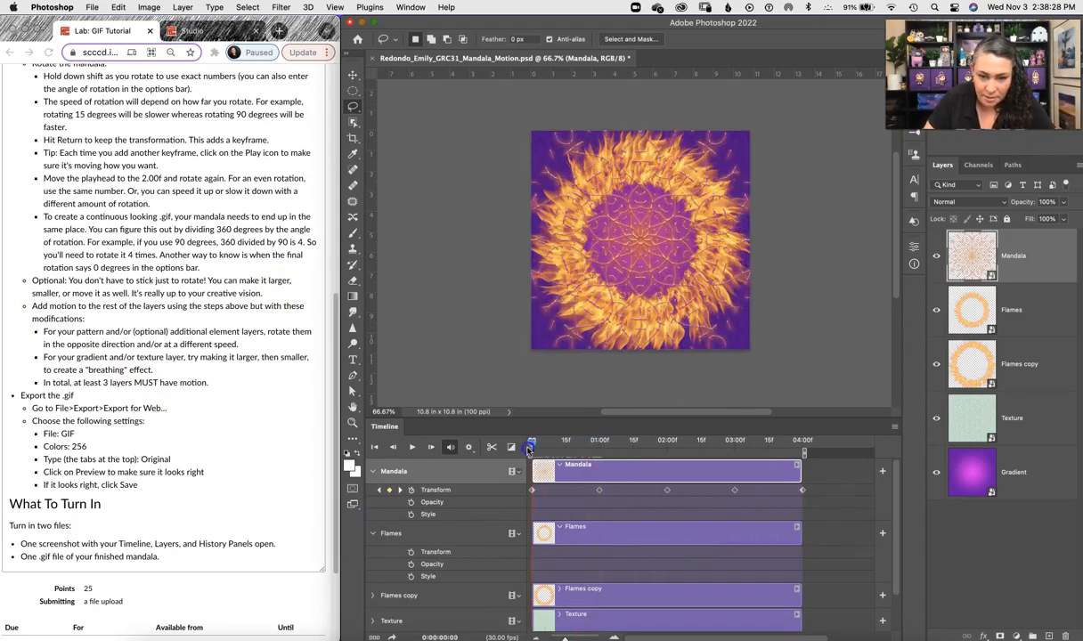
click(411, 552)
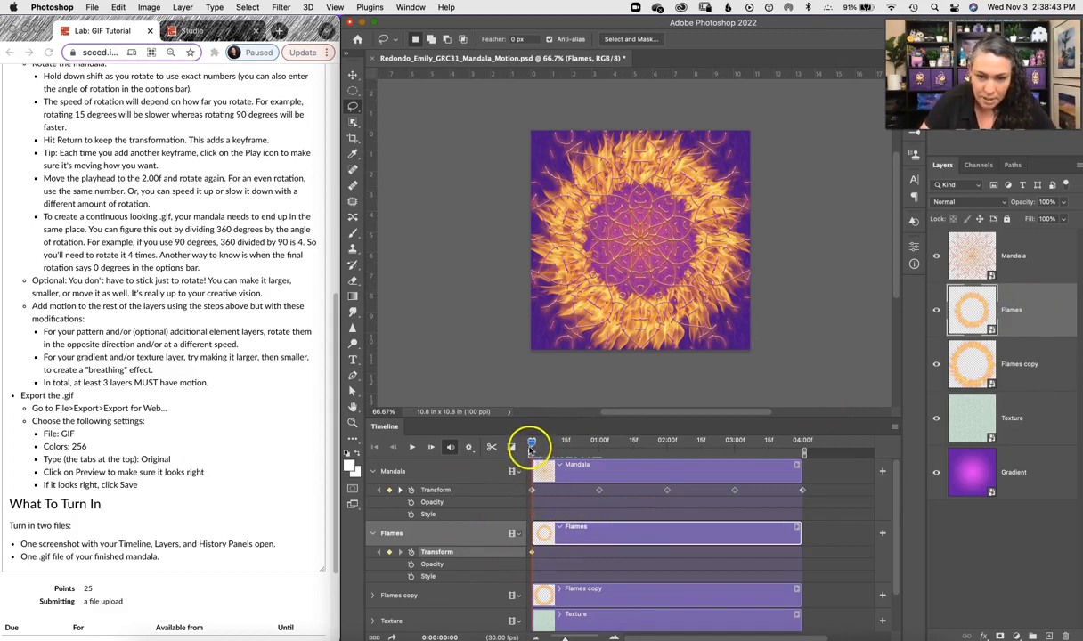
Step: Move the playhead to 1:00f and rotate the Flames layer 90 degrees counterclockwise, committing the keyframe
drag(531, 445, 600, 452)
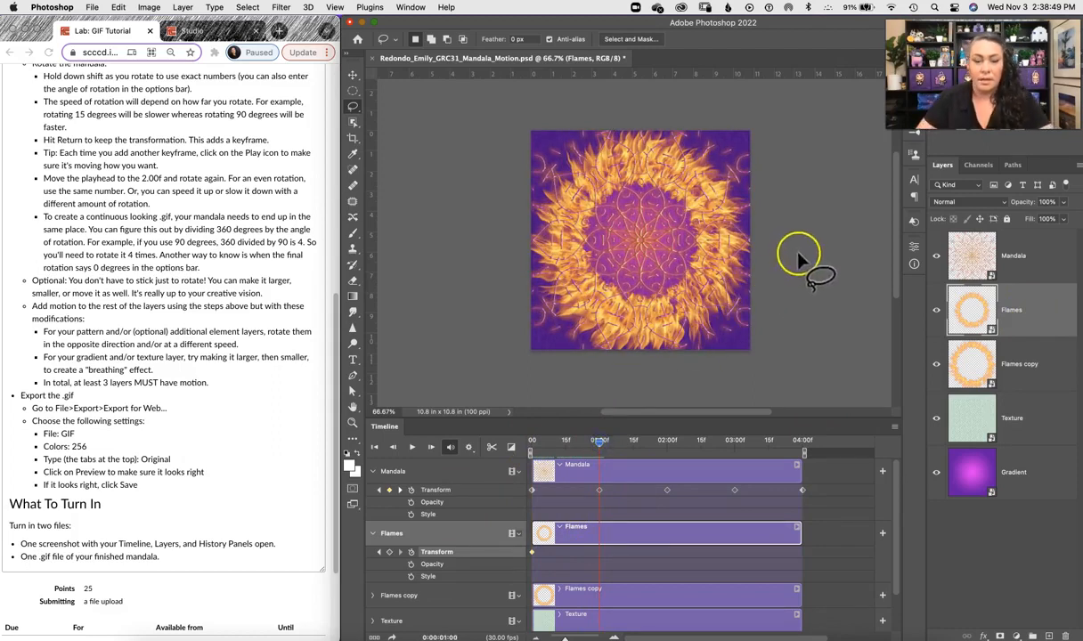
key(super+t)
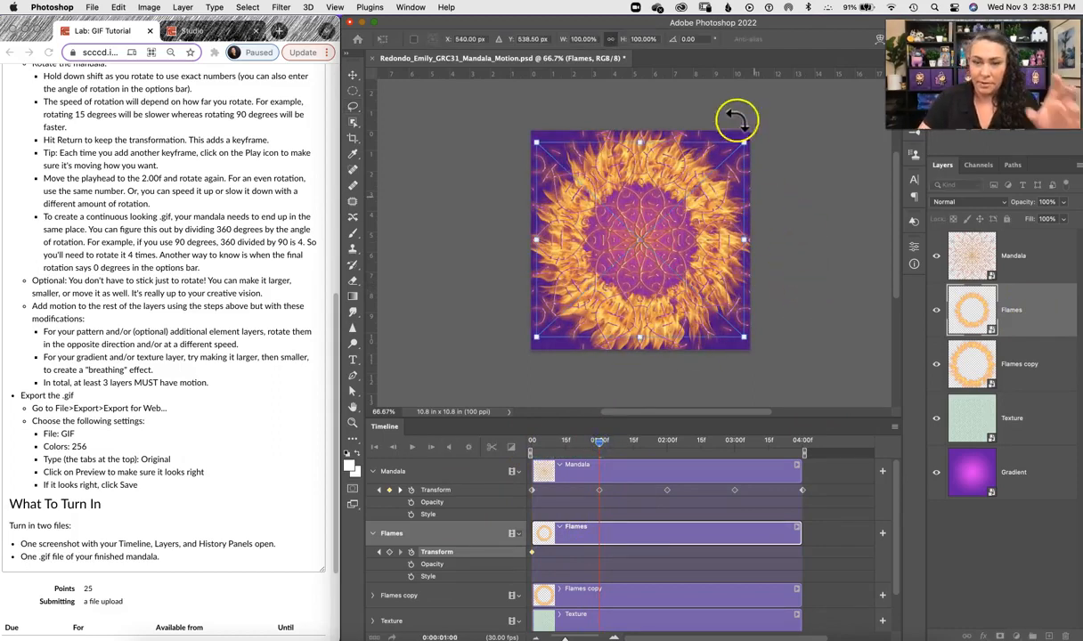
drag(759, 130, 597, 172)
drag(560, 263, 521, 293)
drag(801, 376, 798, 164)
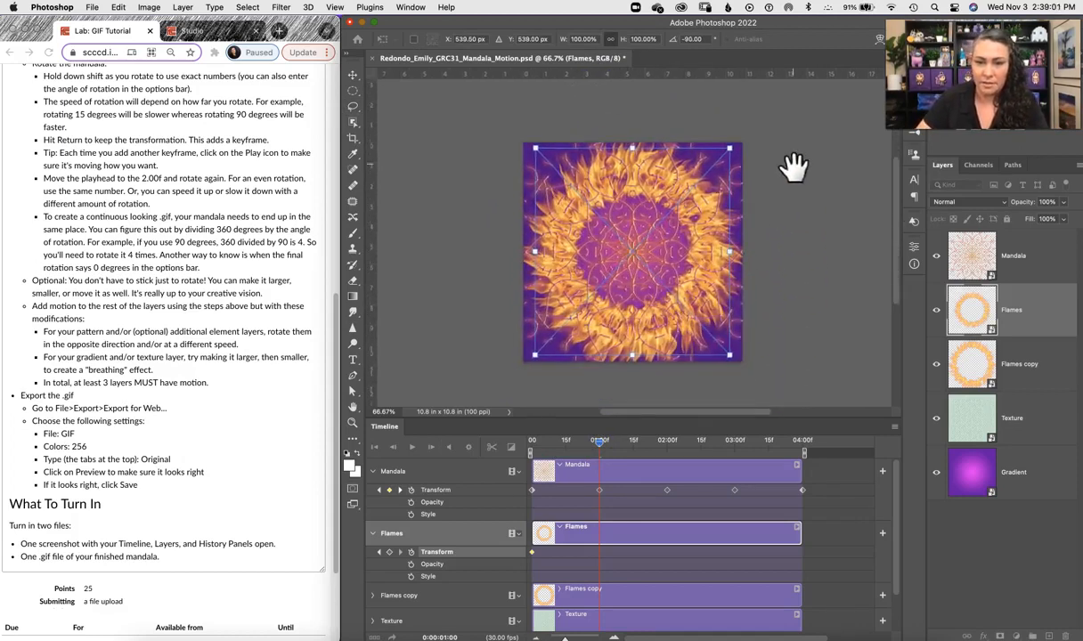
key(Return)
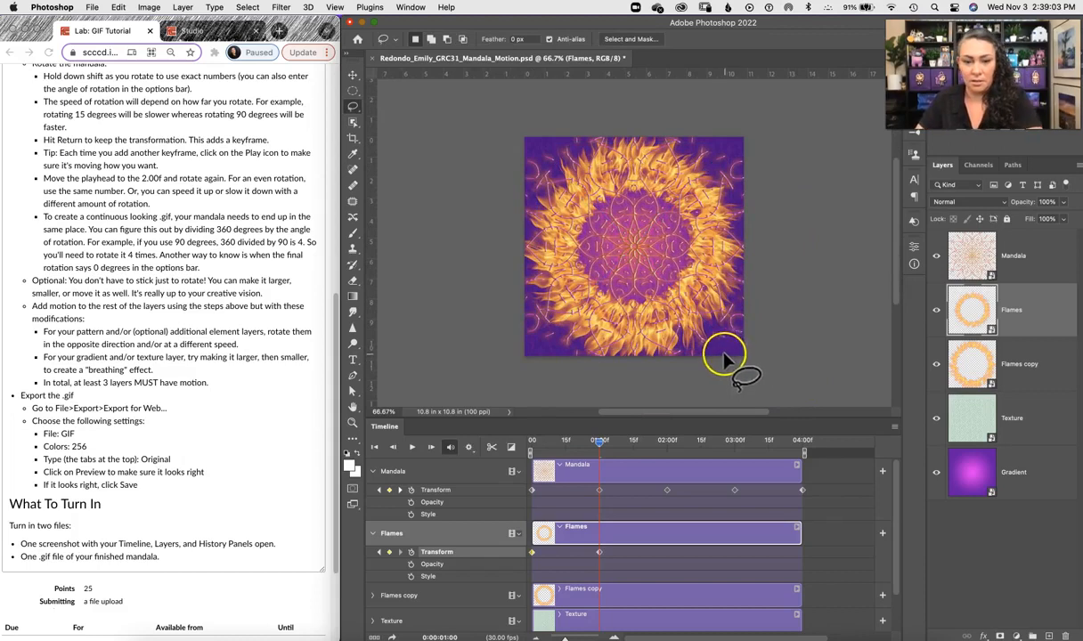
Step: Move the playhead to 2:00f and rotate the Flames layer a further 90 degrees counterclockwise, committing the keyframe
click(634, 442)
drag(641, 454, 666, 448)
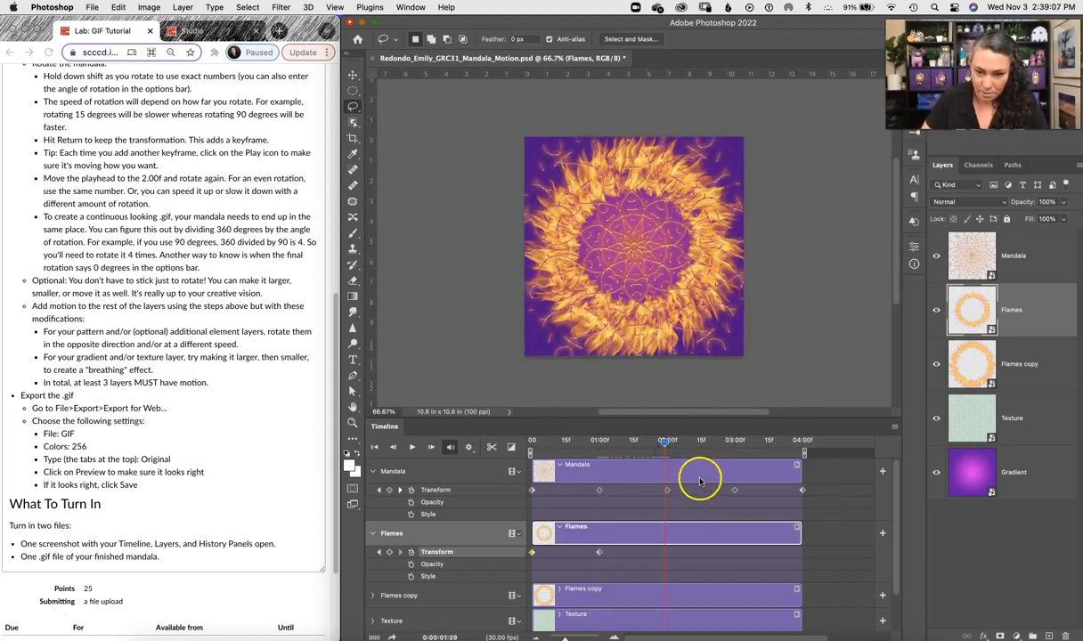
click(666, 448)
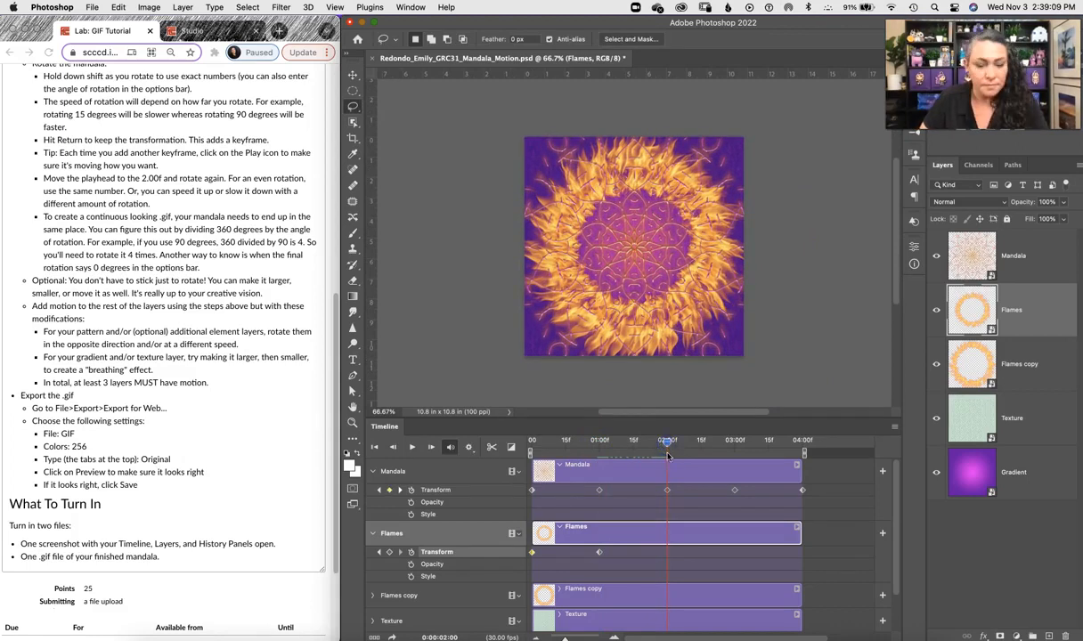
key(super+t)
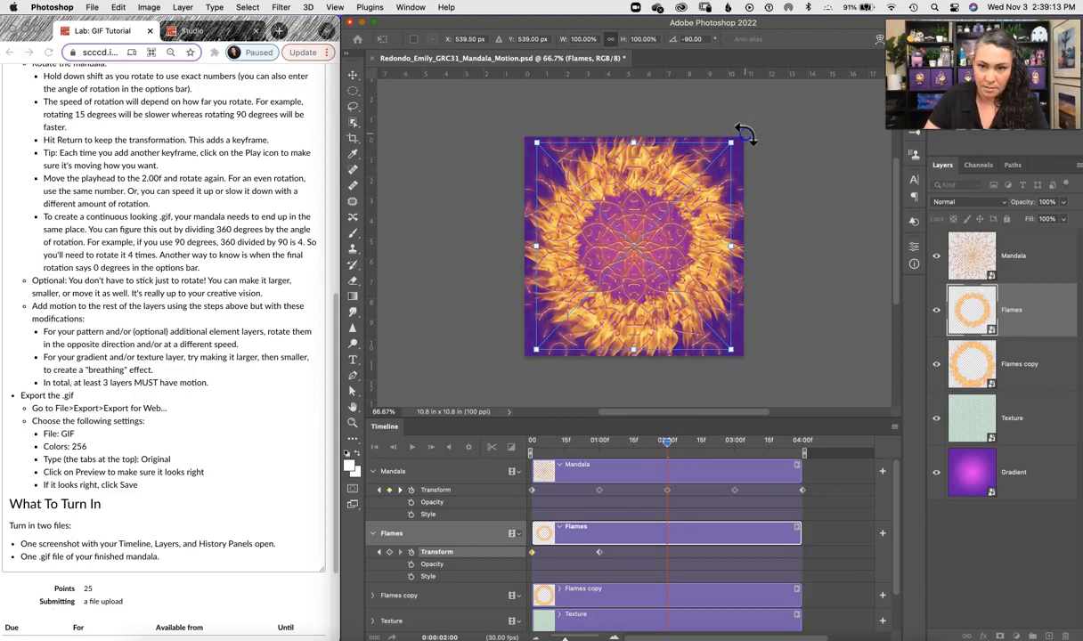
drag(747, 134, 545, 151)
key(Return)
key(l)
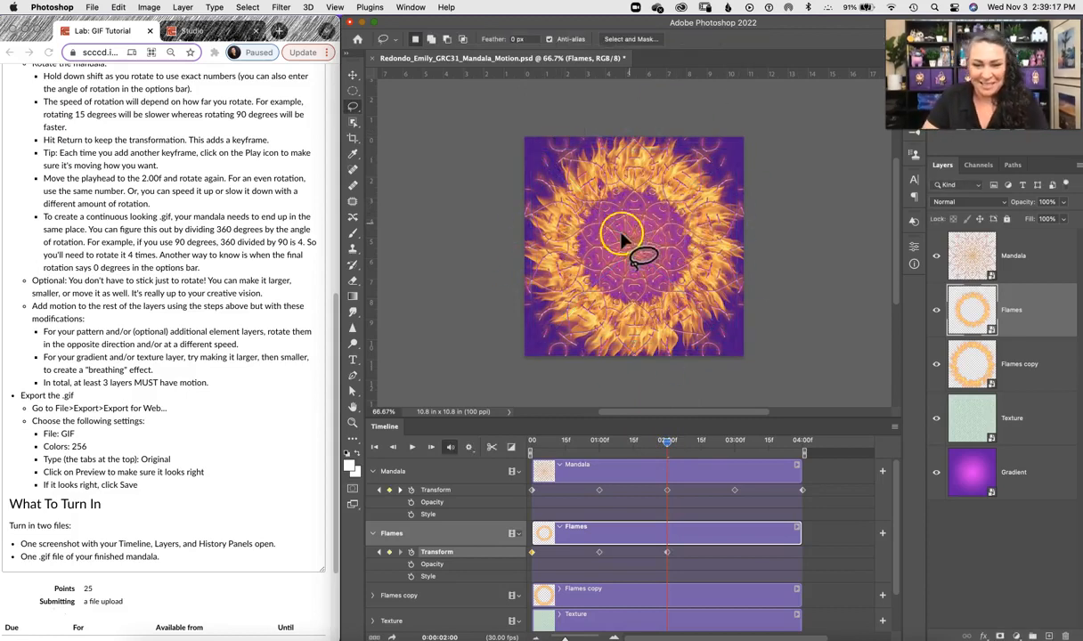
Step: Move the playhead to 3:00f and rotate the Flames layer another 90 degrees counterclockwise, committing the keyframe
drag(668, 446, 735, 453)
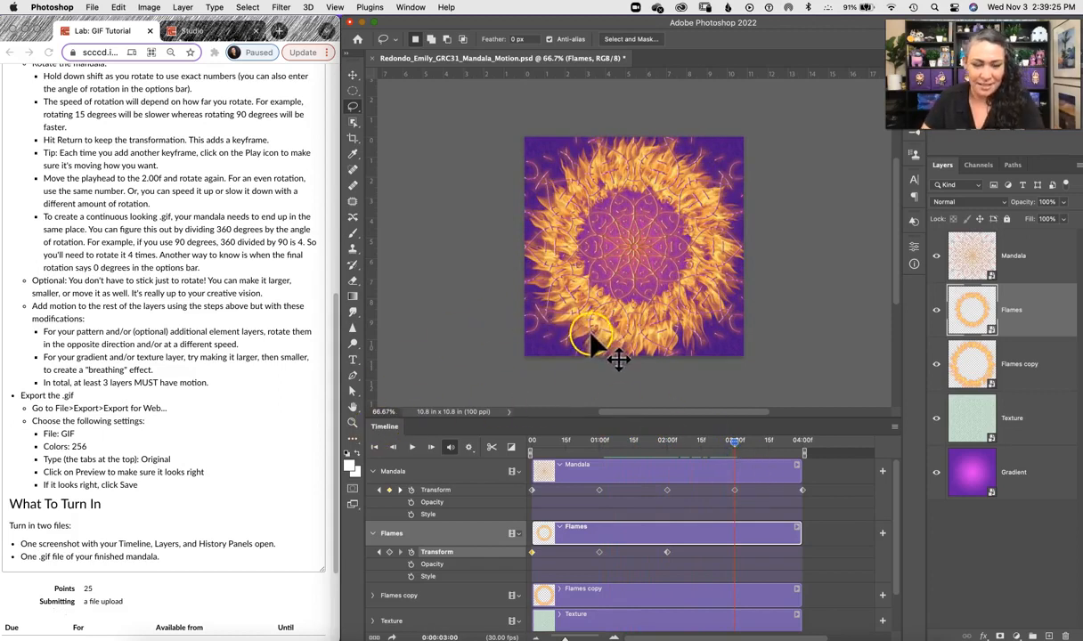
key(super+t)
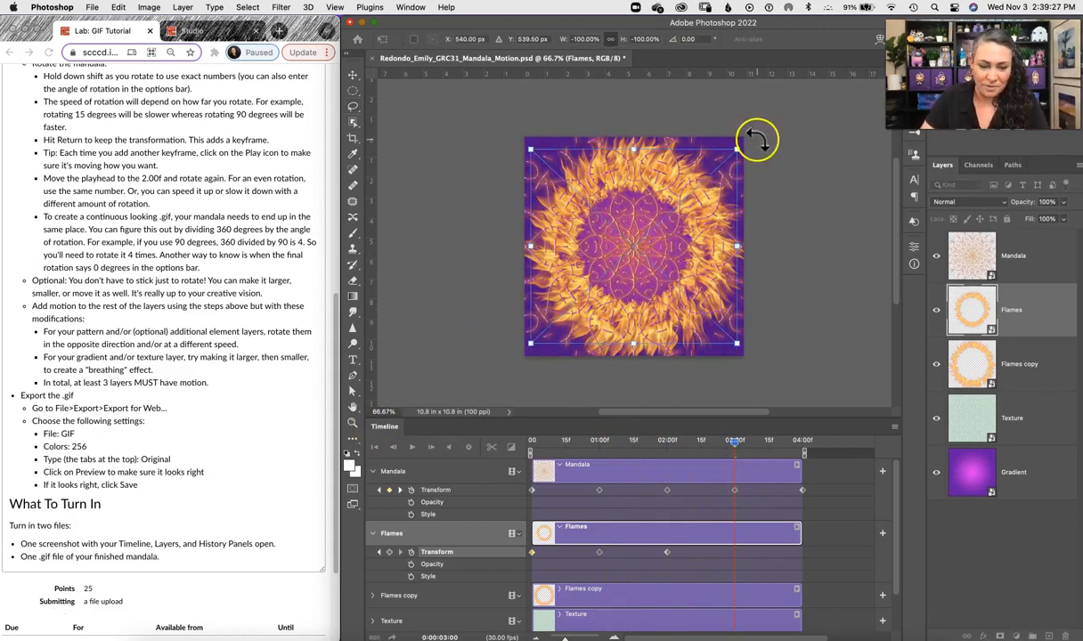
drag(758, 138, 552, 134)
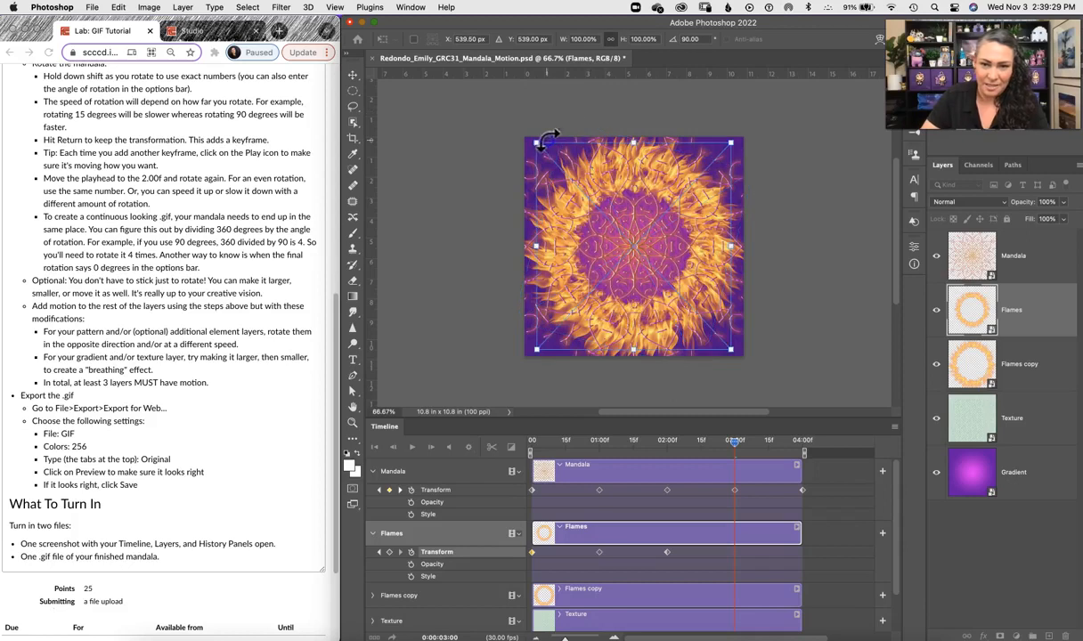
key(Return)
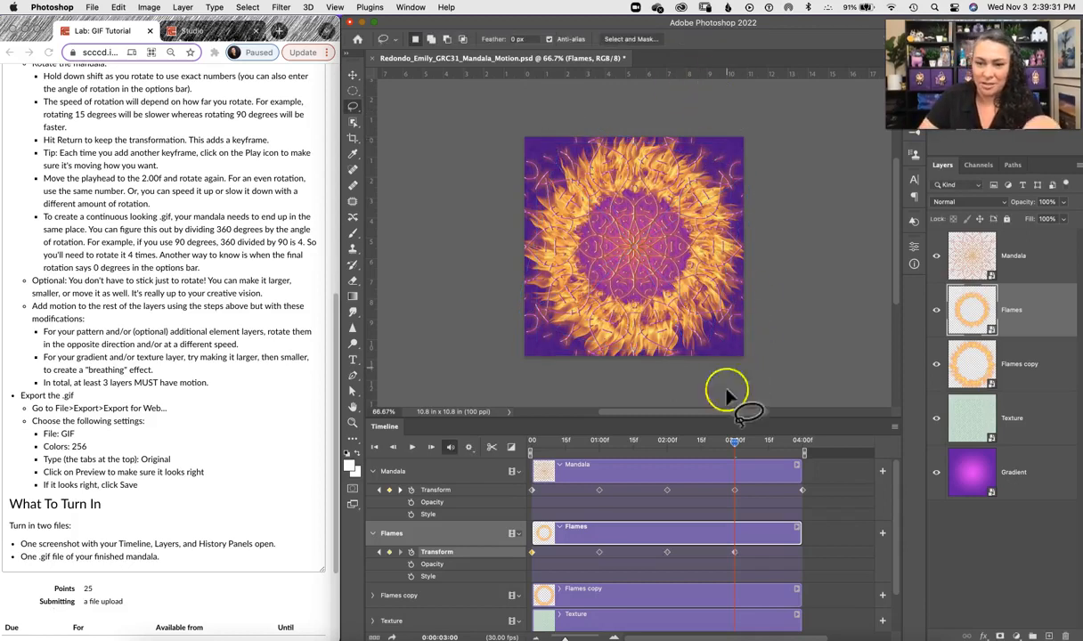
Step: Move the playhead to the end at 3:29f and rotate the Flames layer a final 90 degrees counterclockwise, committing the keyframe
drag(732, 451, 804, 450)
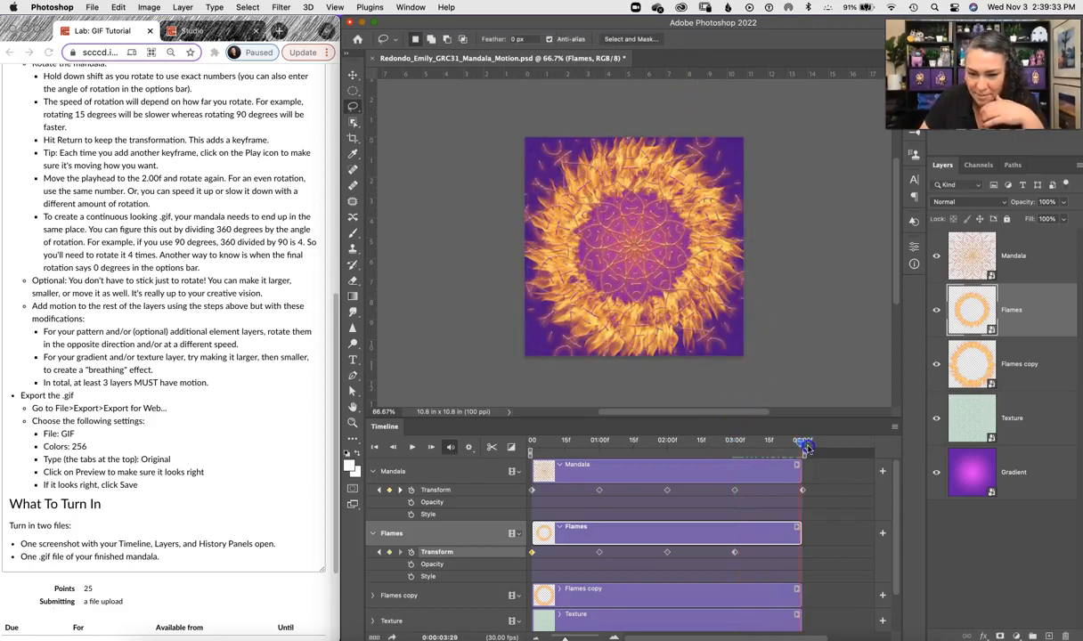
key(super+t)
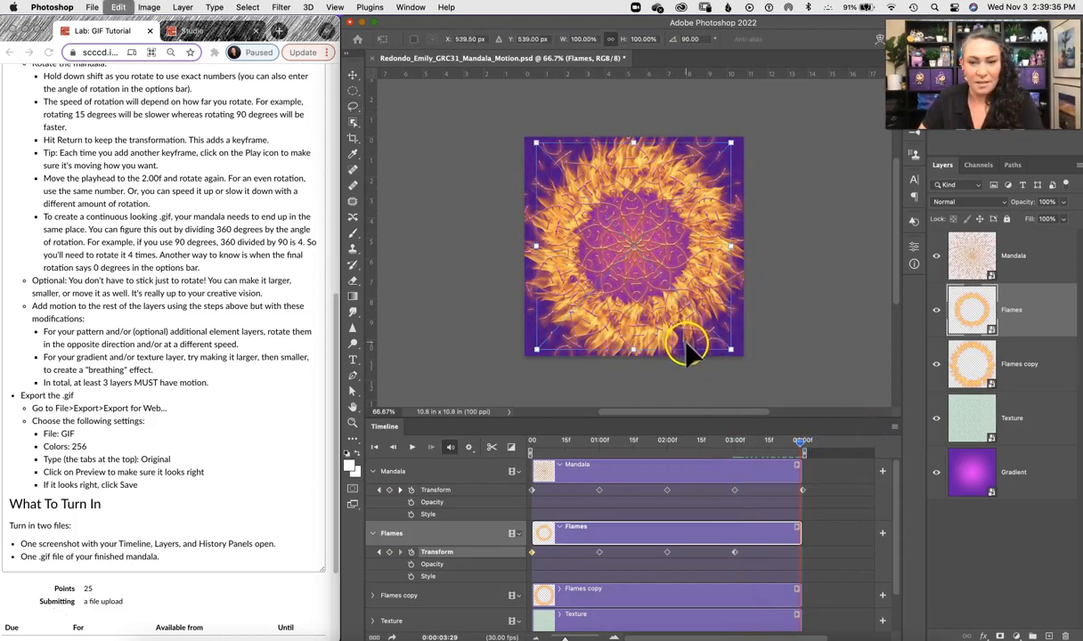
drag(740, 131, 533, 154)
key(Return)
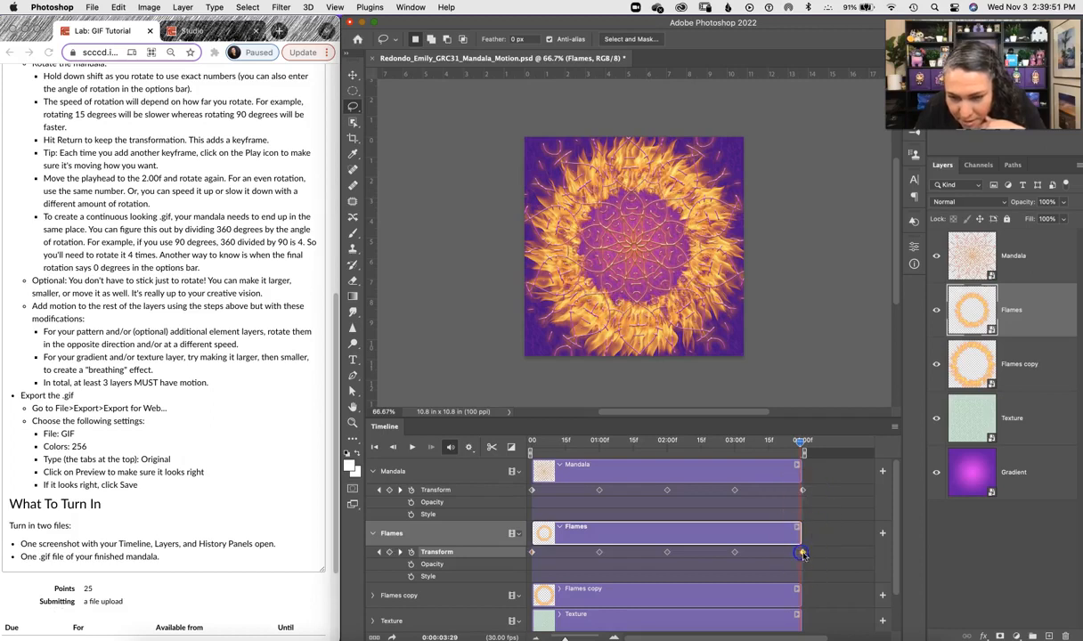
Step: Return the playhead to the start and play the timeline to preview the Mandala and Flames rotations together
drag(800, 444, 473, 463)
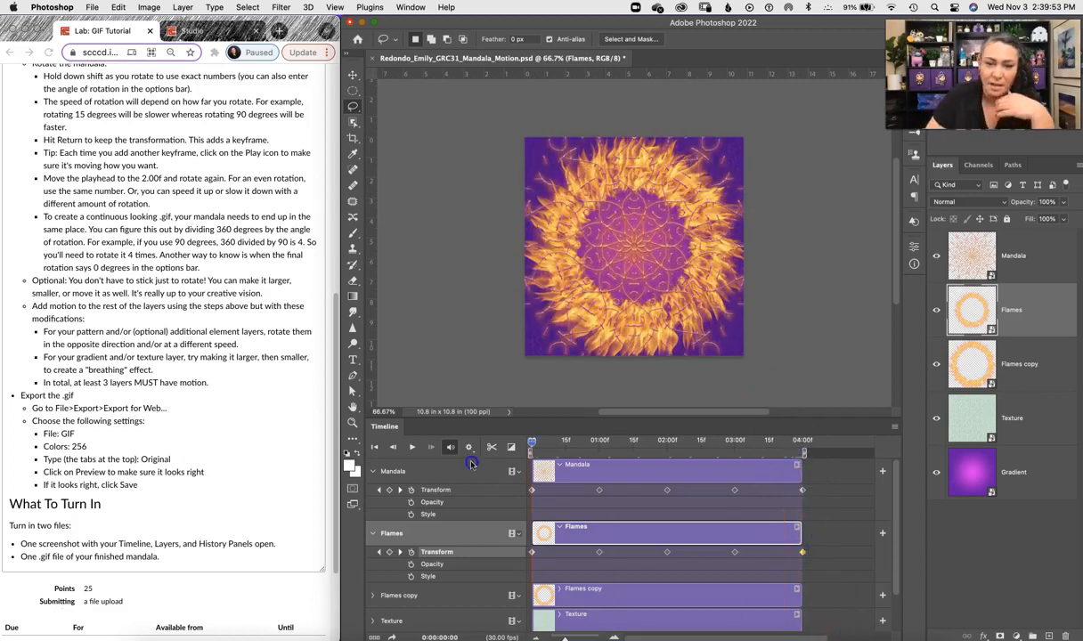
click(422, 450)
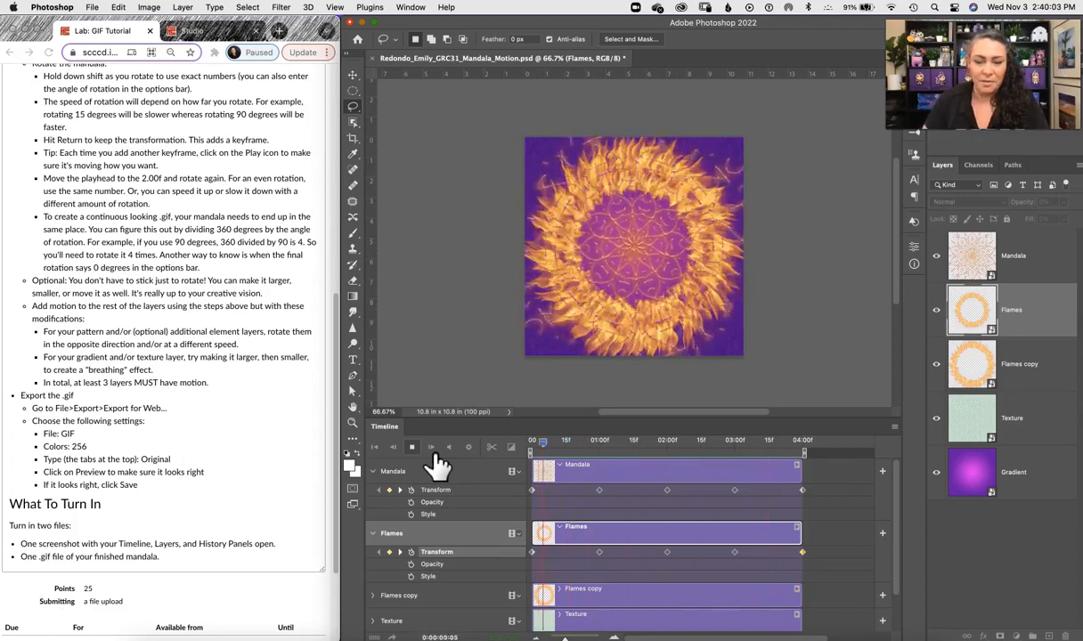
click(414, 447)
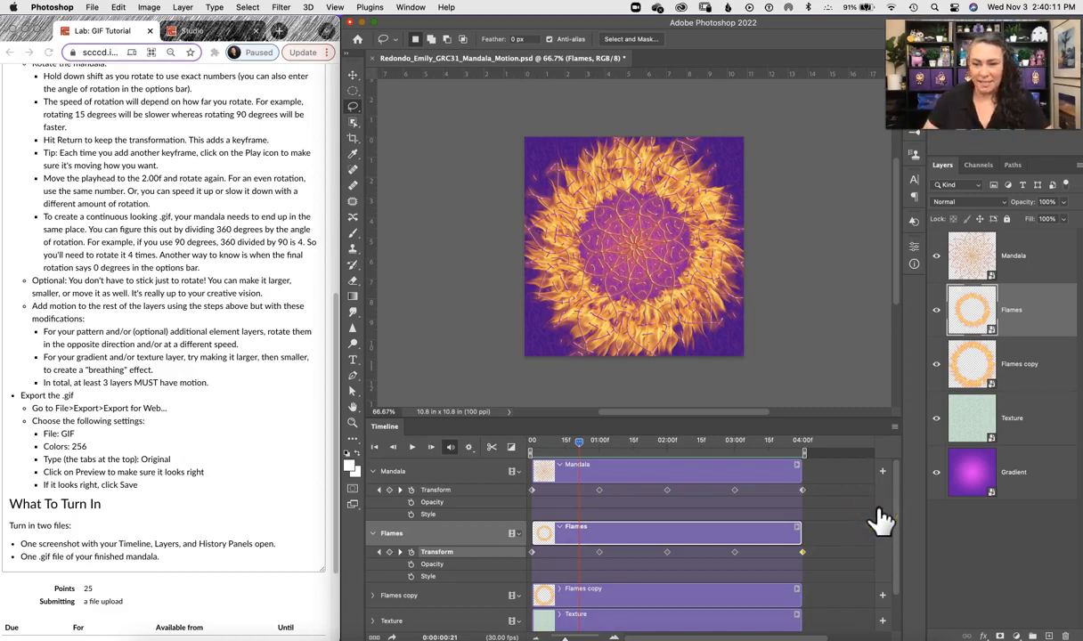
scroll(897, 489, down, 2)
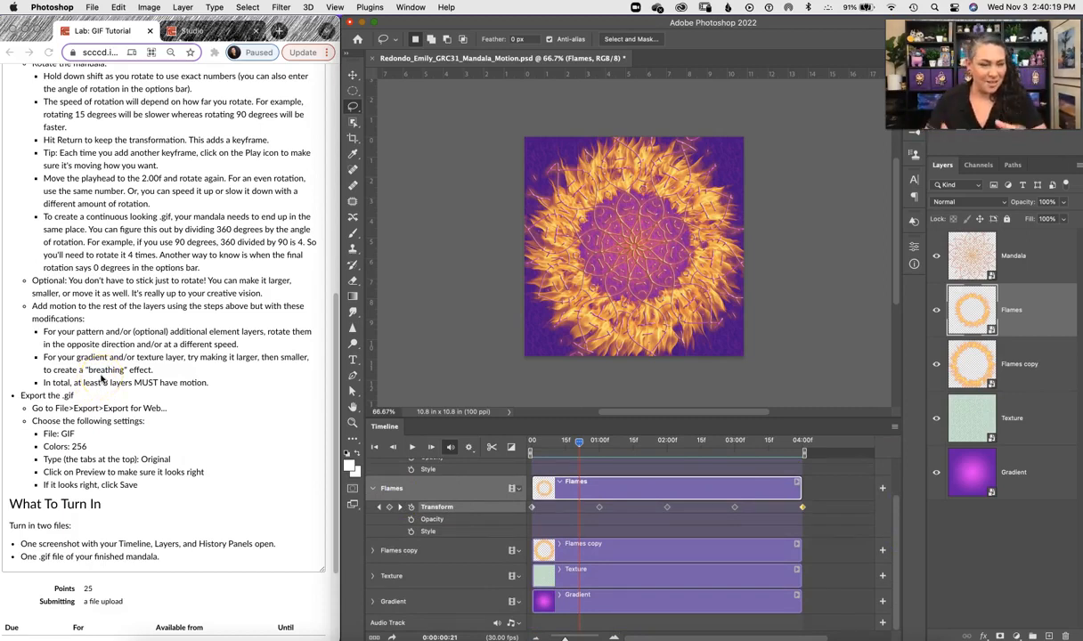
Step: Highlight the tutorial's instruction about giving the gradient or texture layer a breathing effect, and select the Texture layer
click(60, 354)
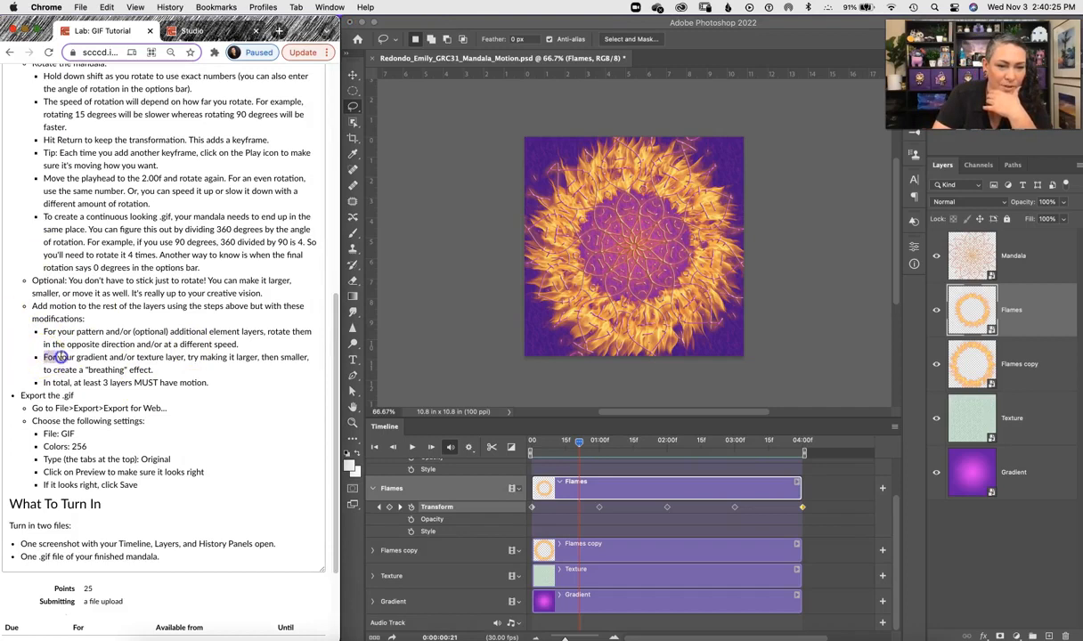
drag(61, 357, 164, 368)
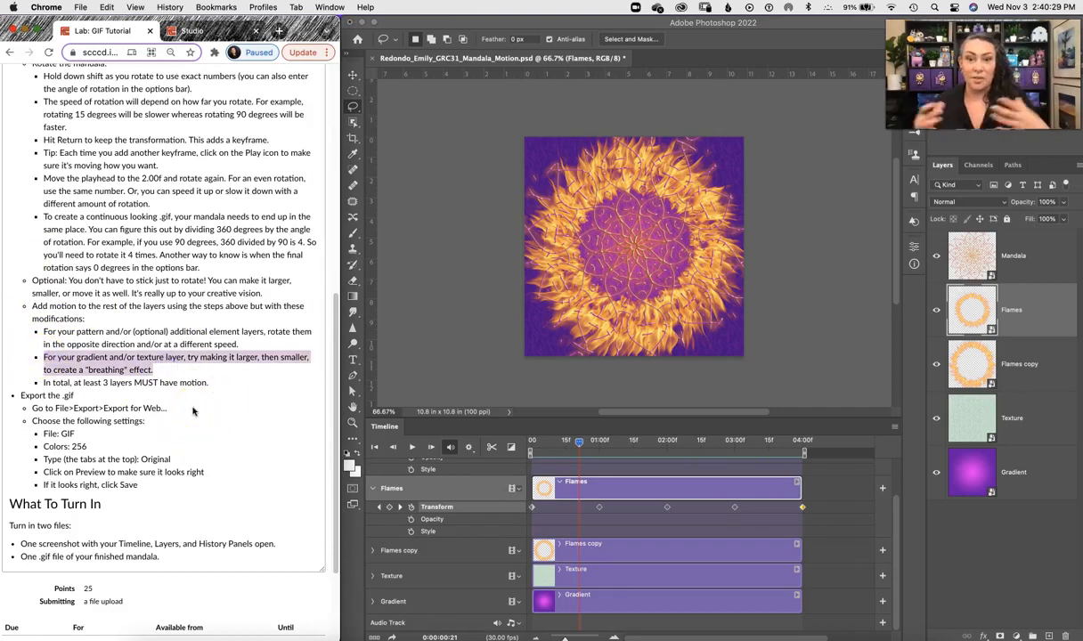
click(1012, 307)
click(1013, 440)
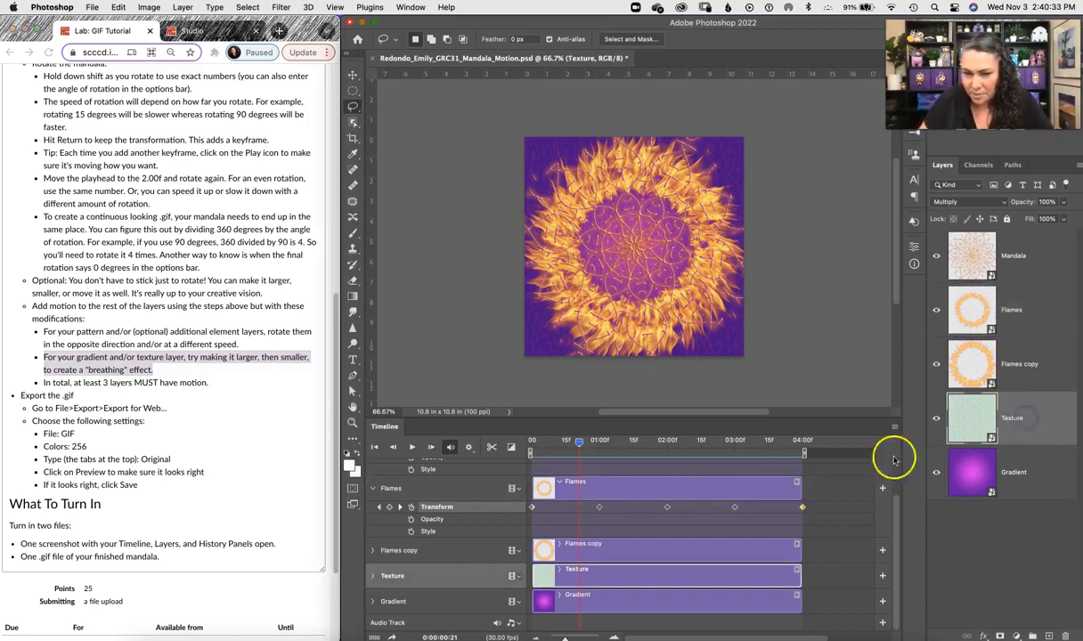
Step: Expand the Texture track and enable Transform keyframing with the playhead at the start of the timeline
click(373, 576)
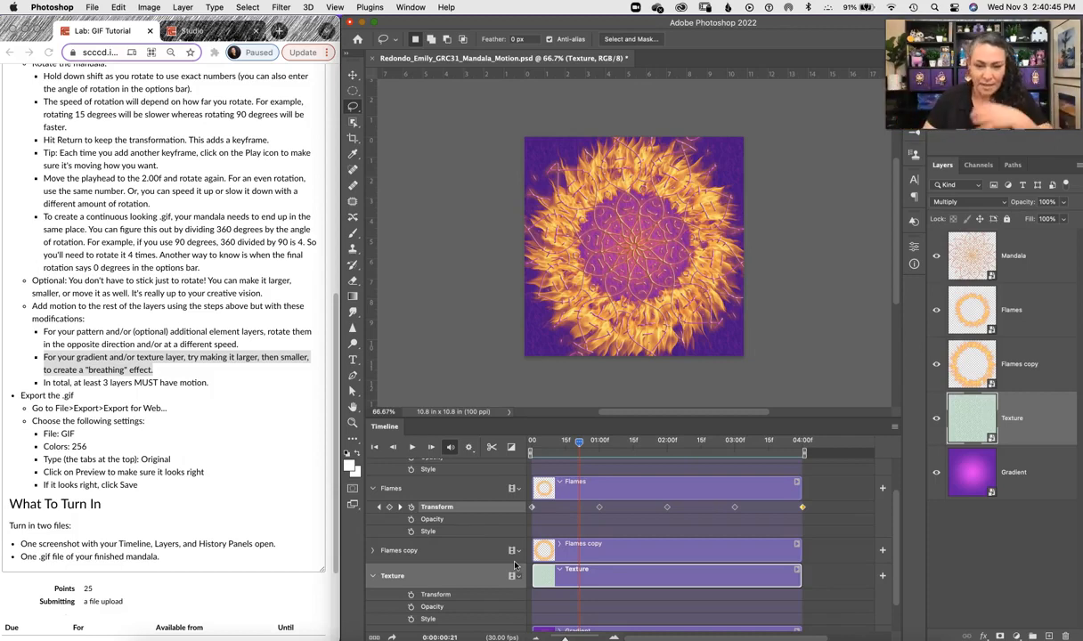
click(411, 595)
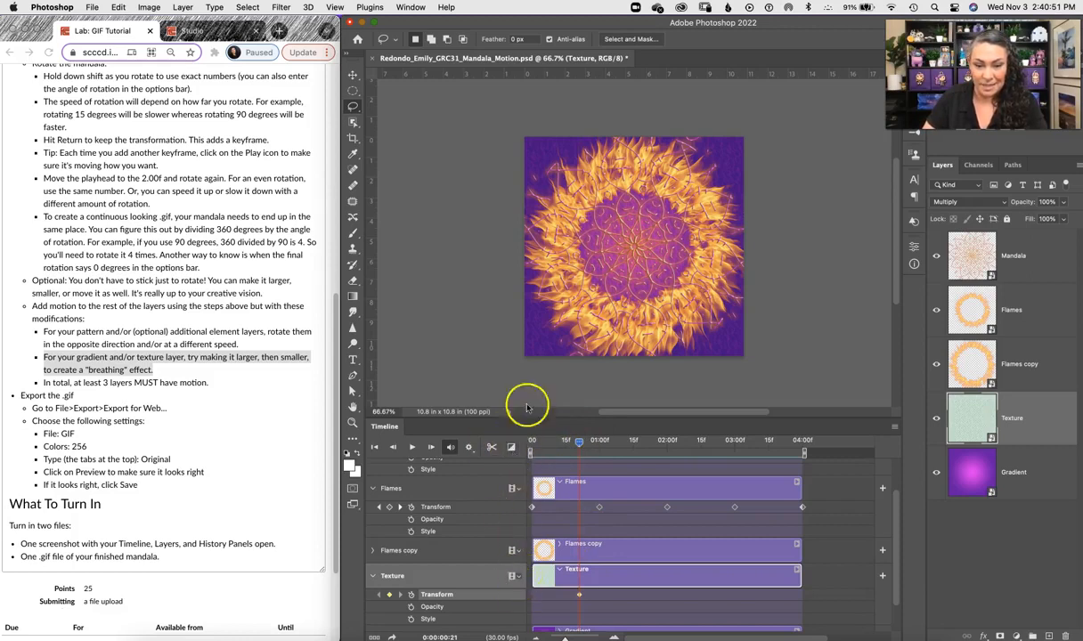
key(super+z)
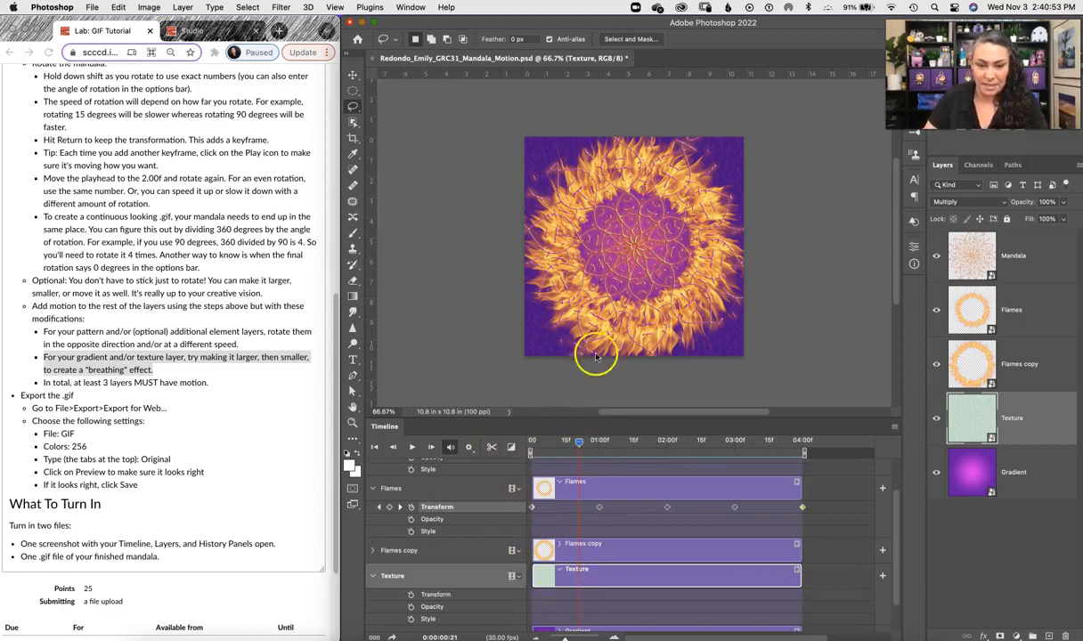
drag(579, 445, 532, 444)
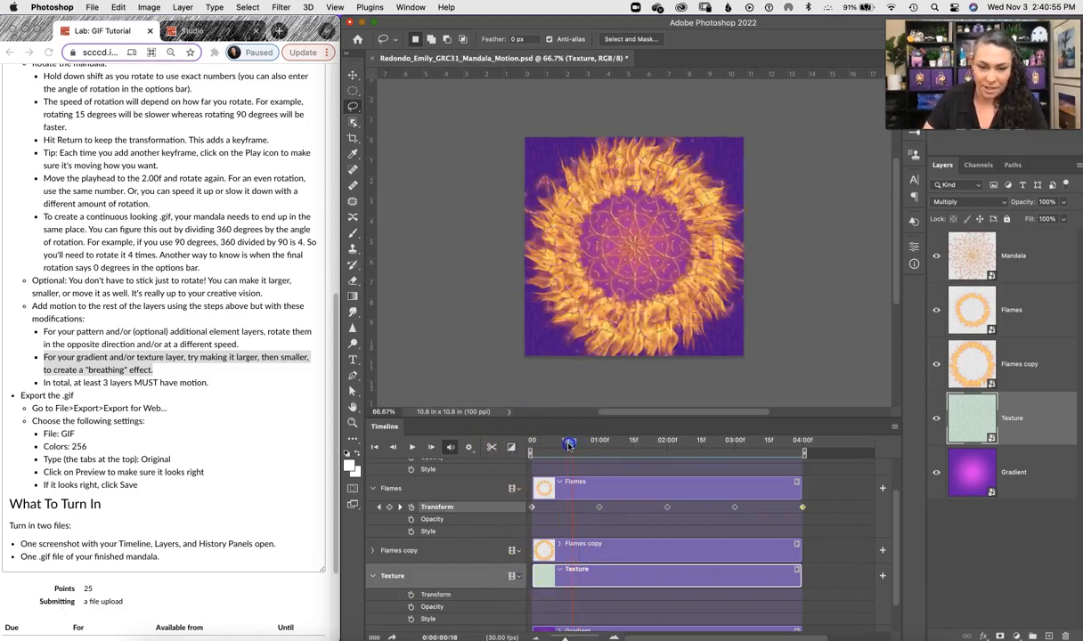
click(411, 594)
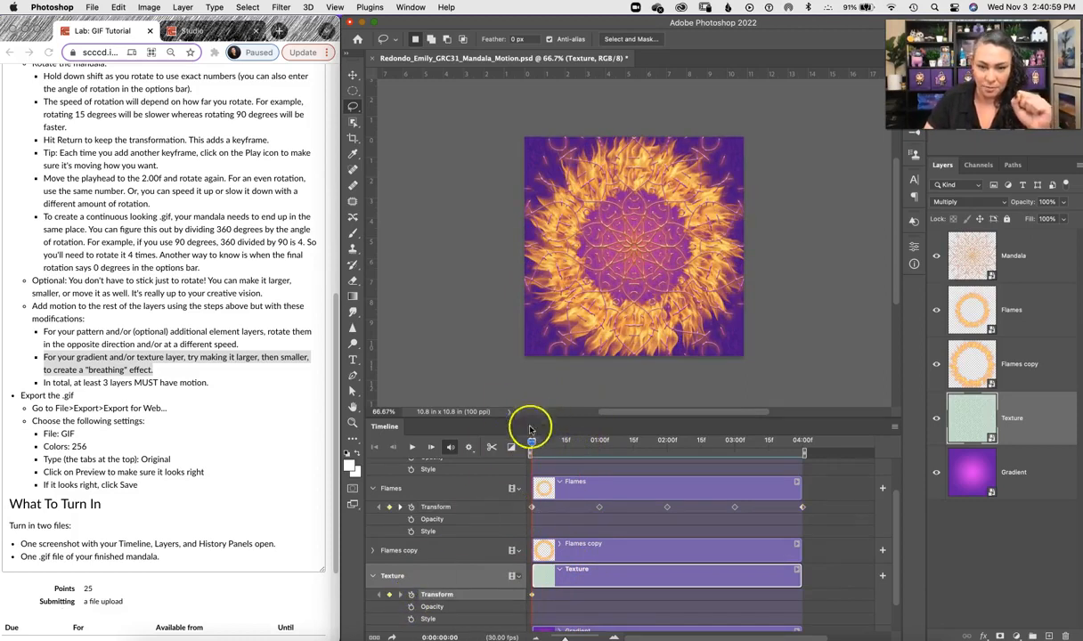
Step: Move the playhead to 2:00f and scale the Texture layer up to about 117.86%, committing the keyframe
drag(532, 445, 667, 465)
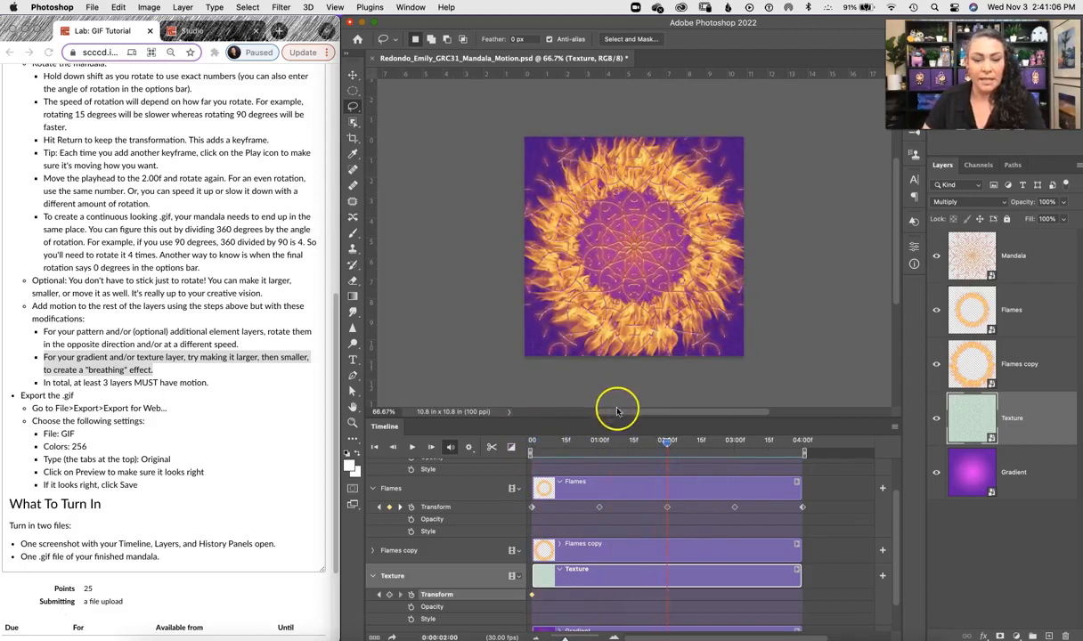
key(super+t)
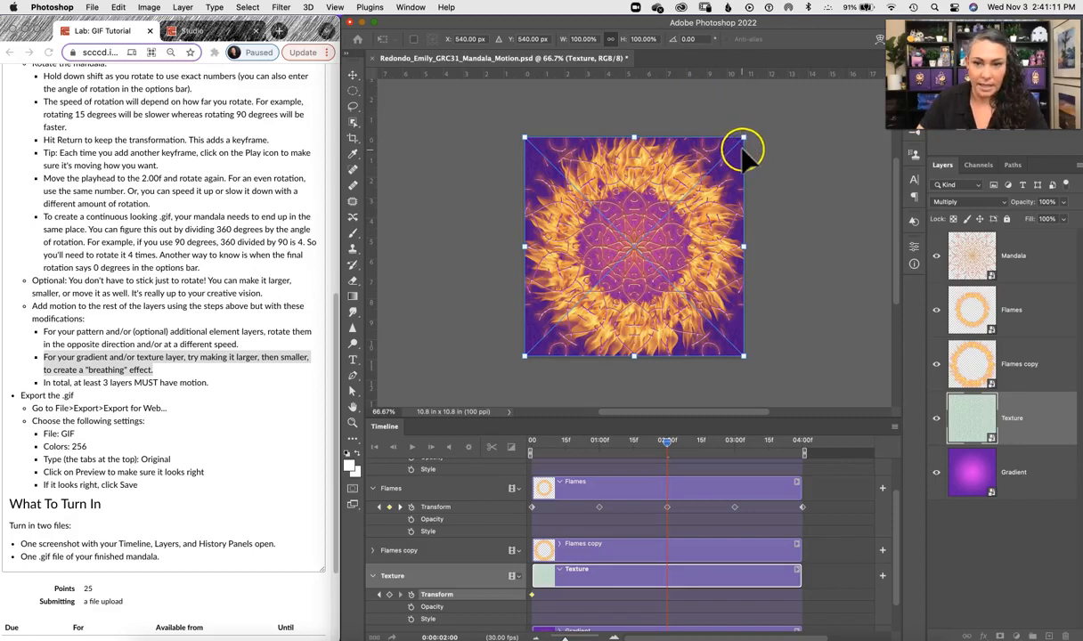
drag(745, 137, 755, 129)
key(super+z)
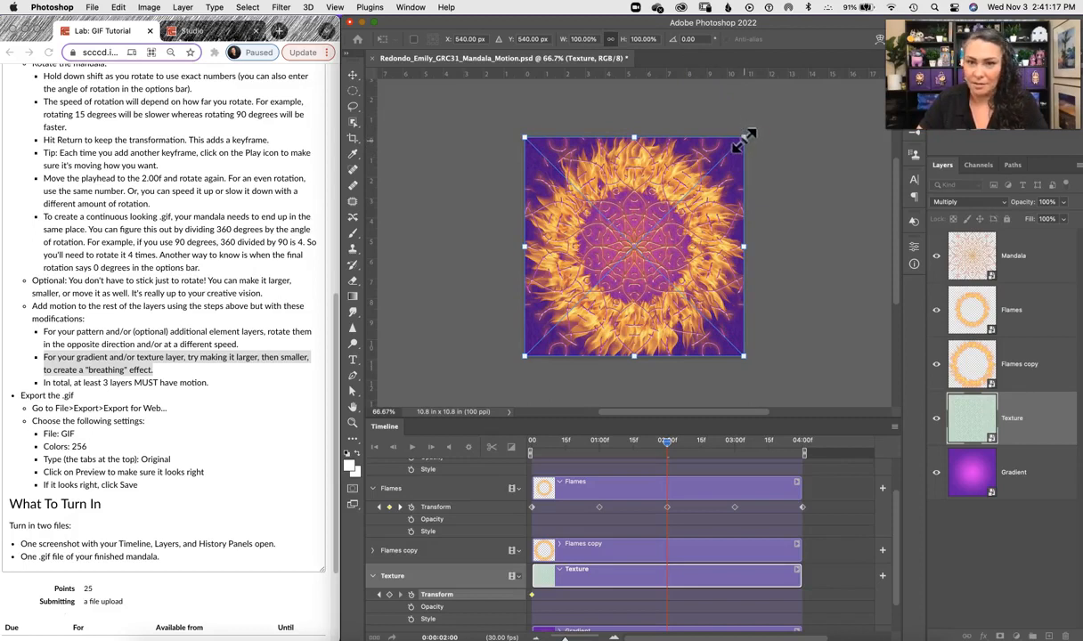
drag(741, 141, 763, 117)
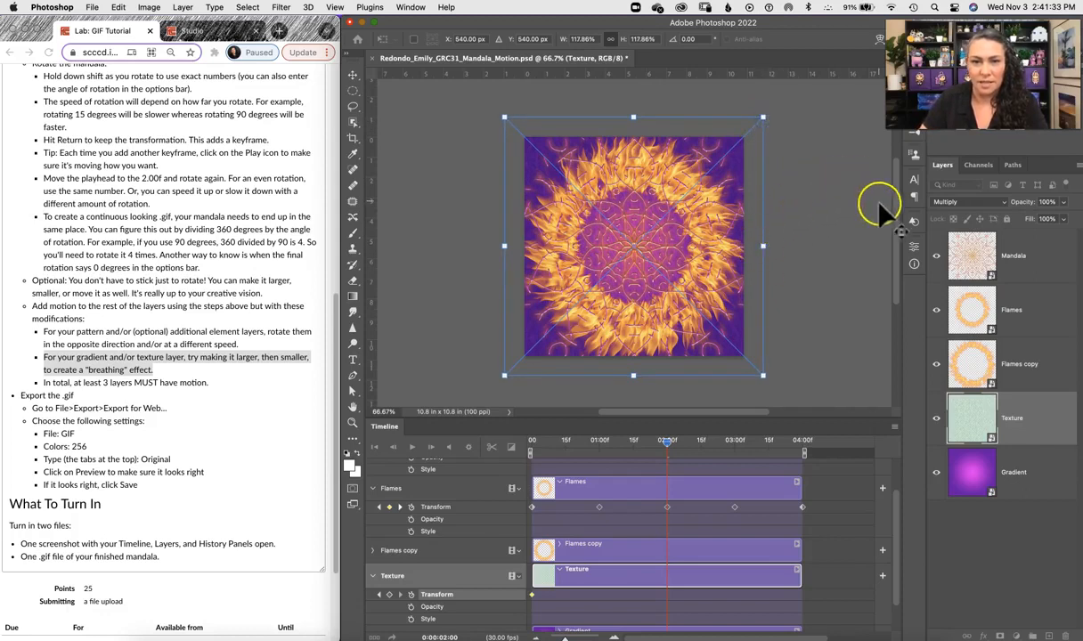
key(Return)
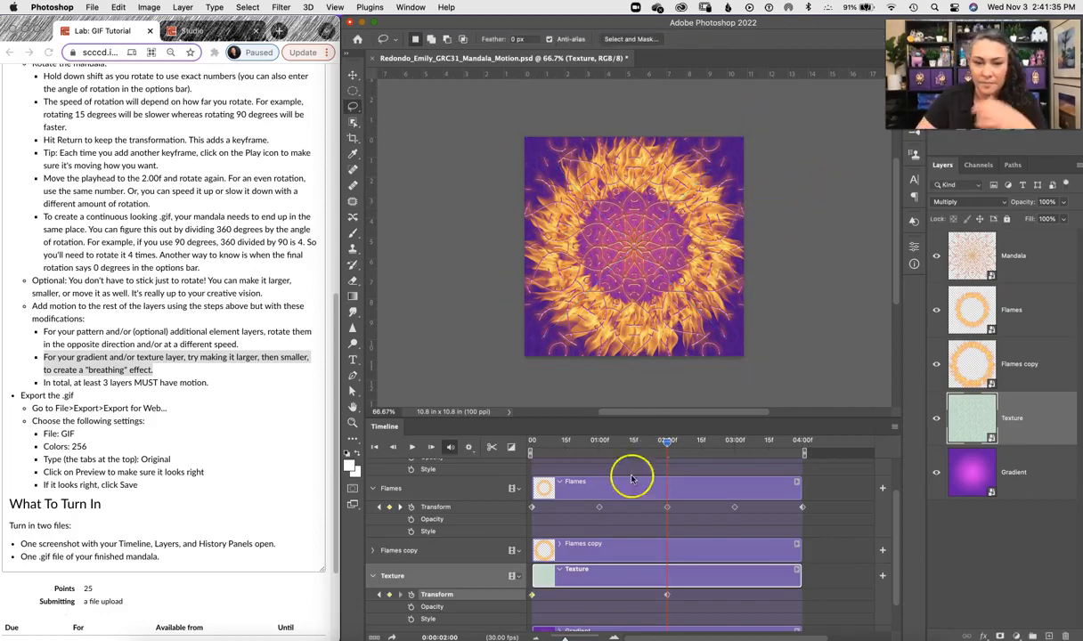
Step: Move the playhead to the end at 3:29f and set the Texture layer's scale to 100%, committing the keyframe
drag(668, 447, 803, 450)
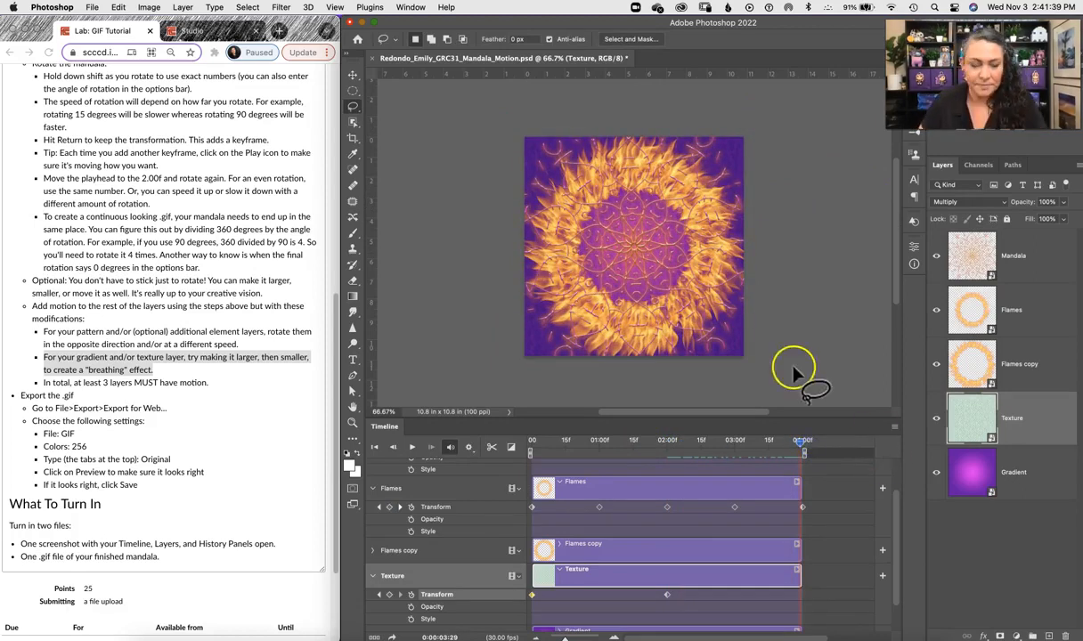
key(ctrl+t)
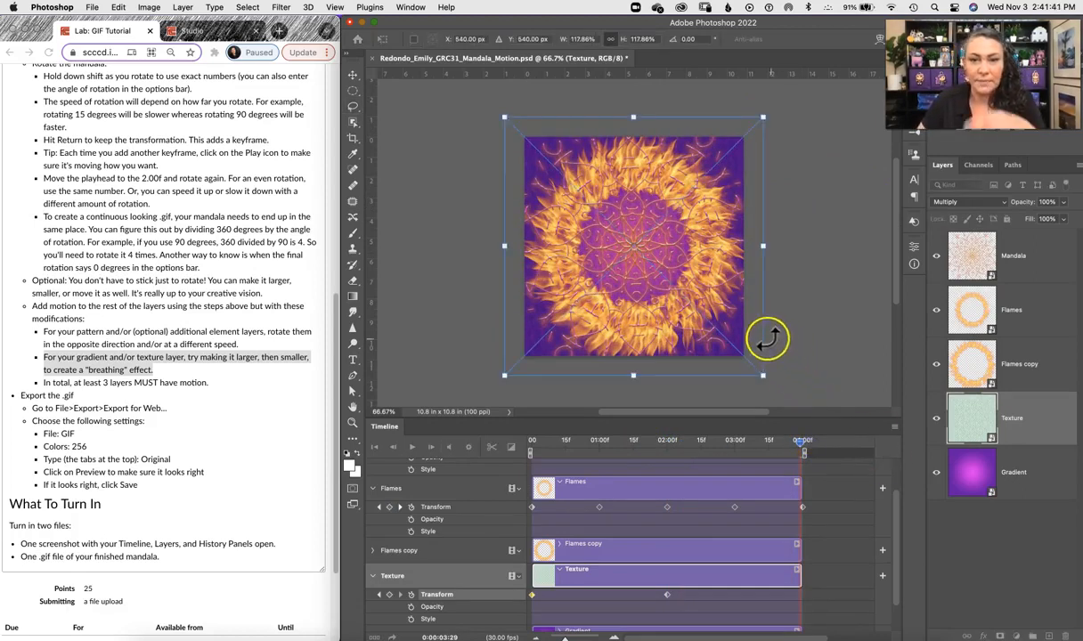
click(612, 40)
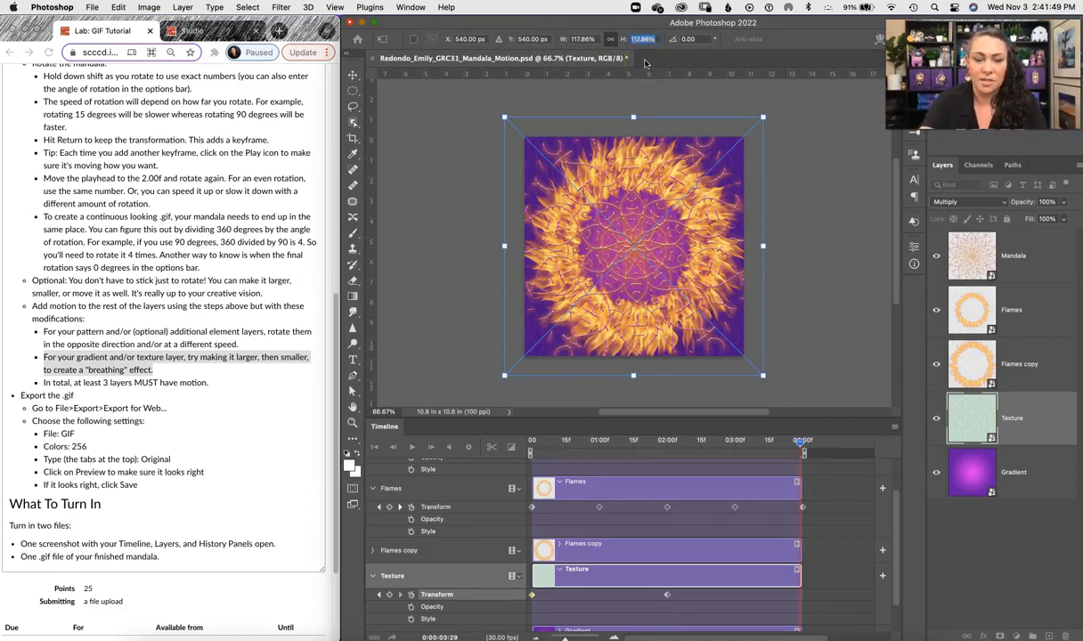
text(1)
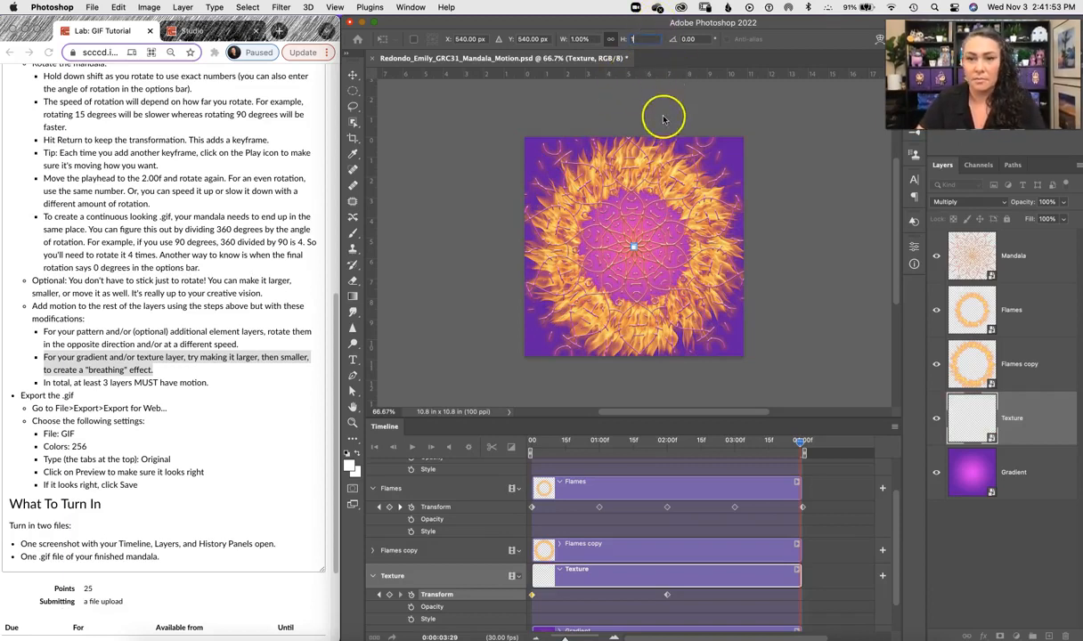
text(00)
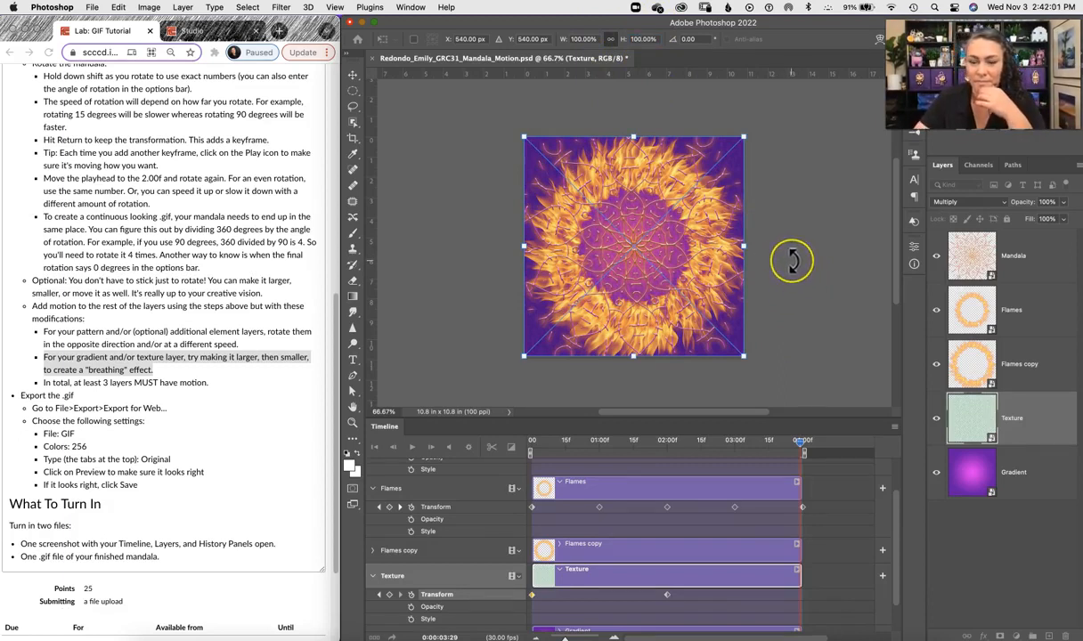
key(Return)
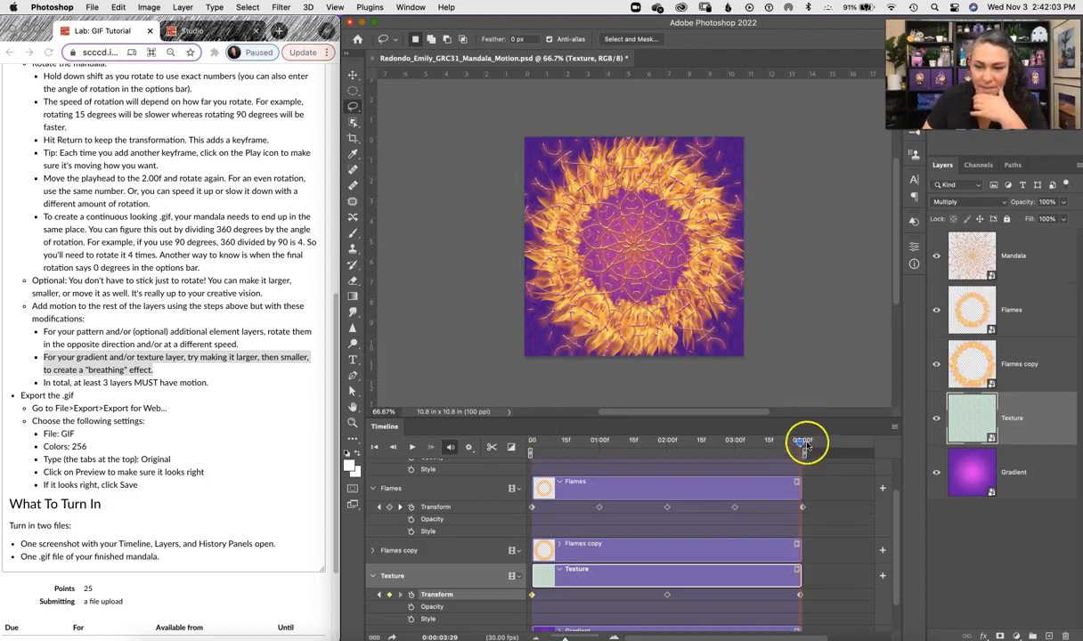
Step: Play the timeline and inspect the Texture layer's breathing effect up close and at full view
click(412, 448)
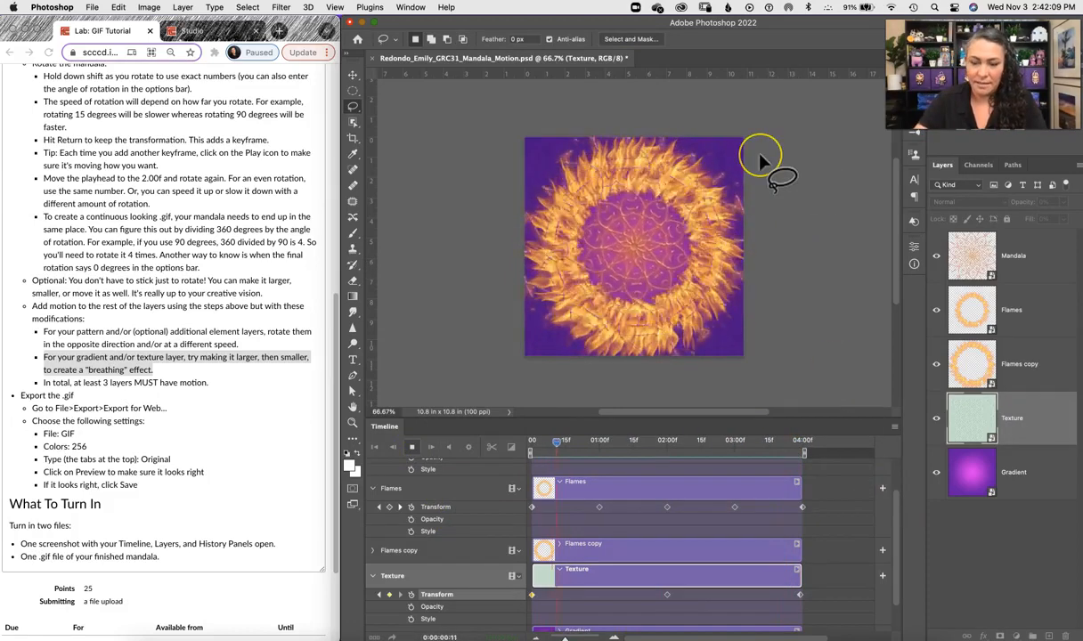
key(super+plus)
key(super+plus)
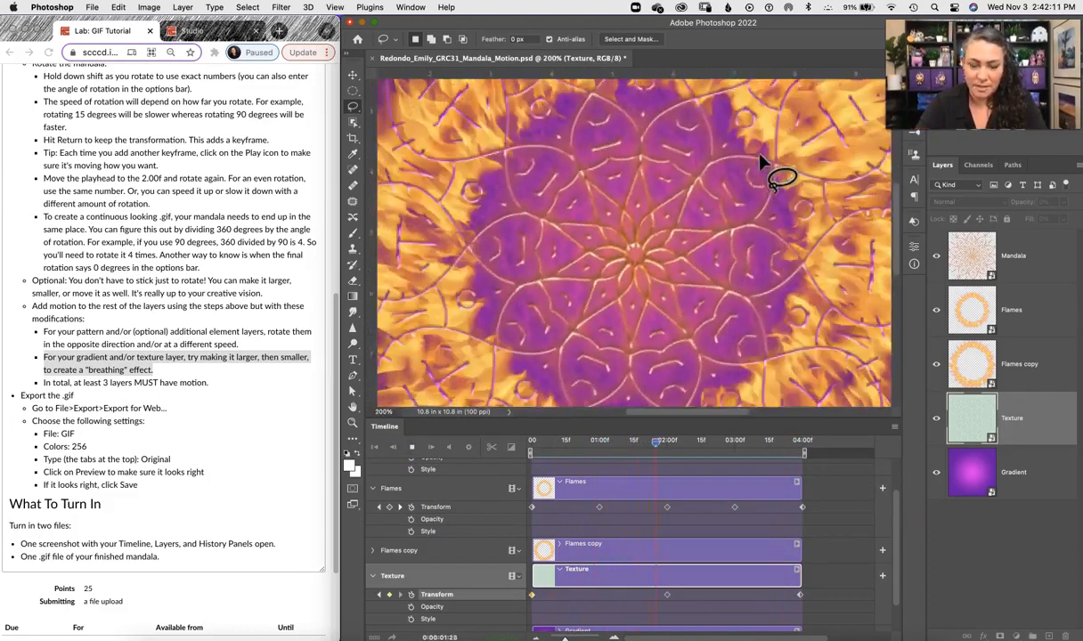
key(space)
drag(512, 188, 624, 416)
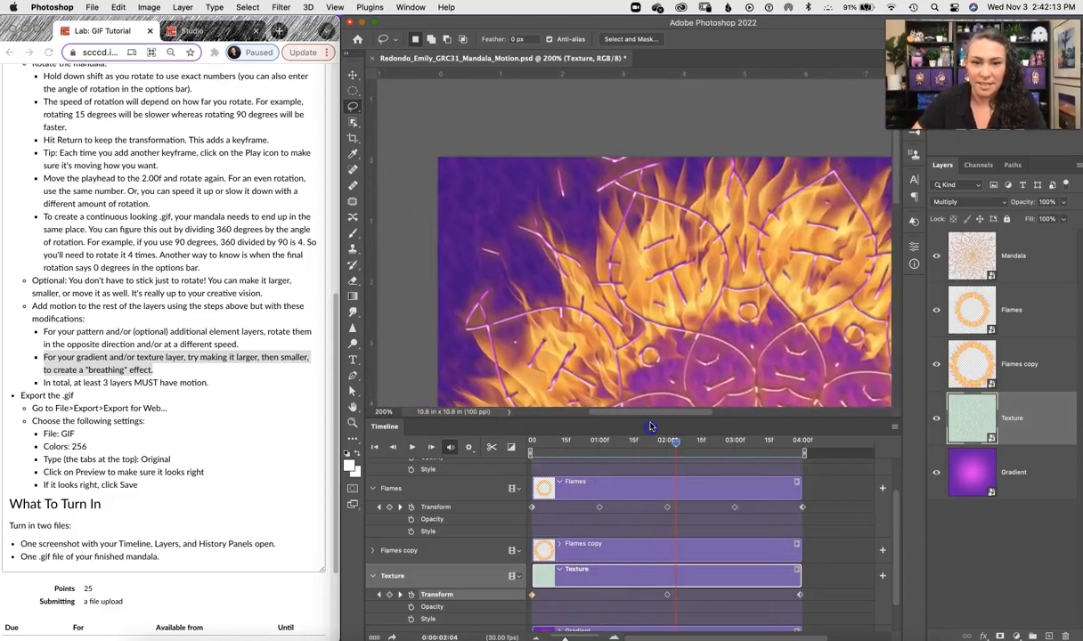
click(411, 447)
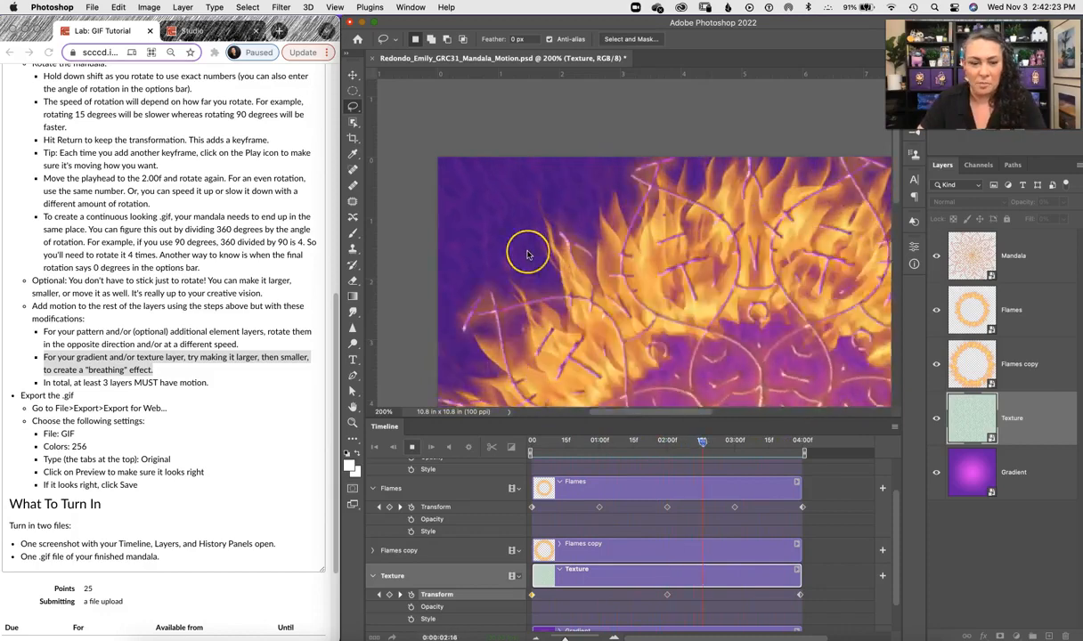
key(super+minus)
key(super+minus)
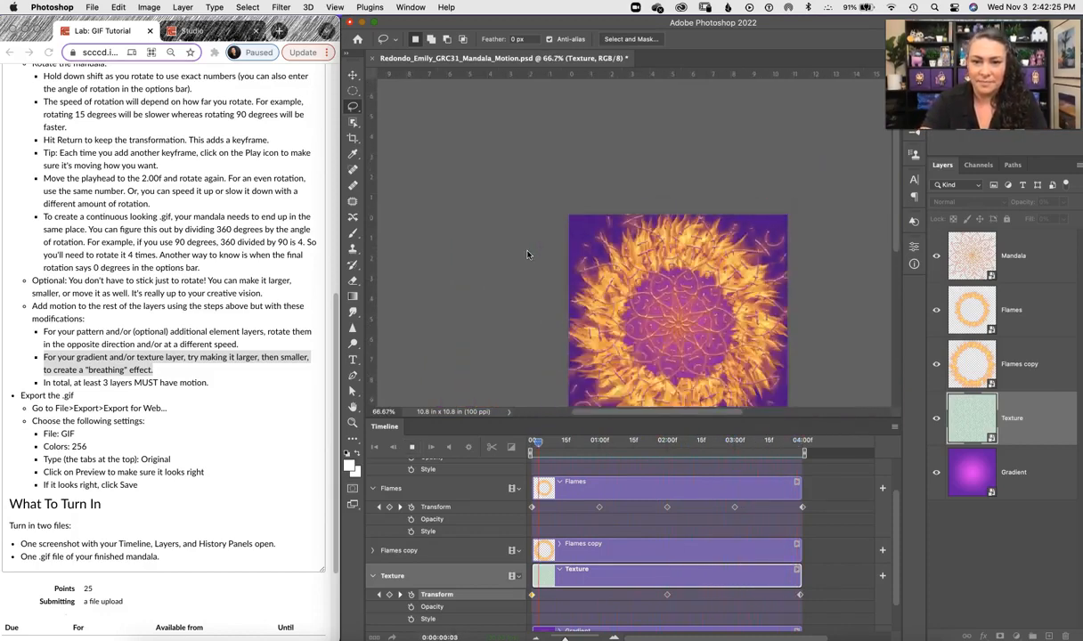
key(space)
drag(687, 325, 631, 257)
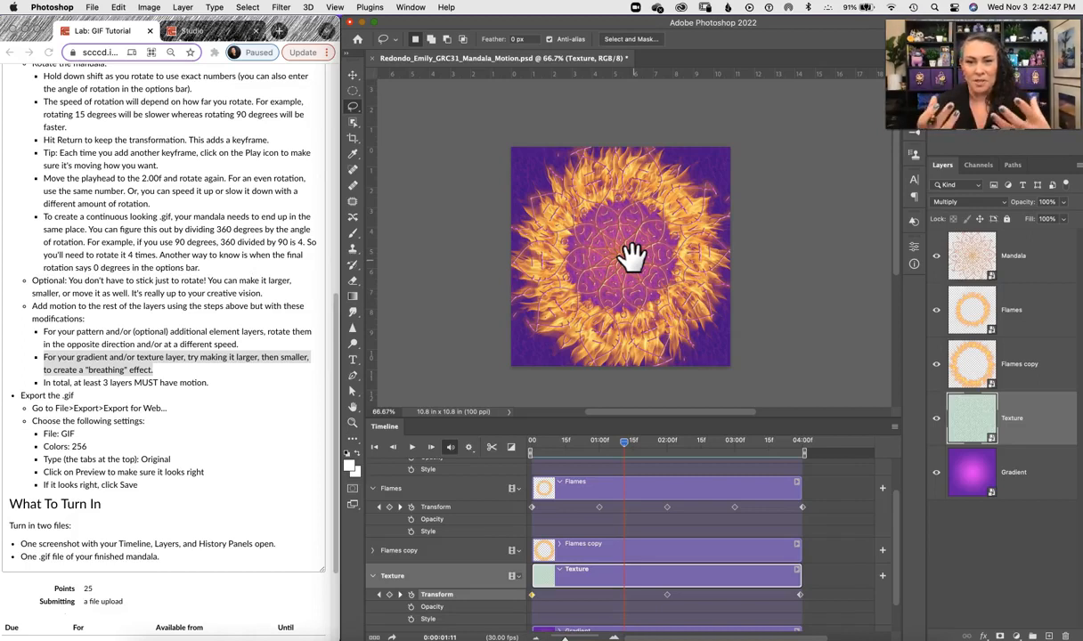
click(411, 448)
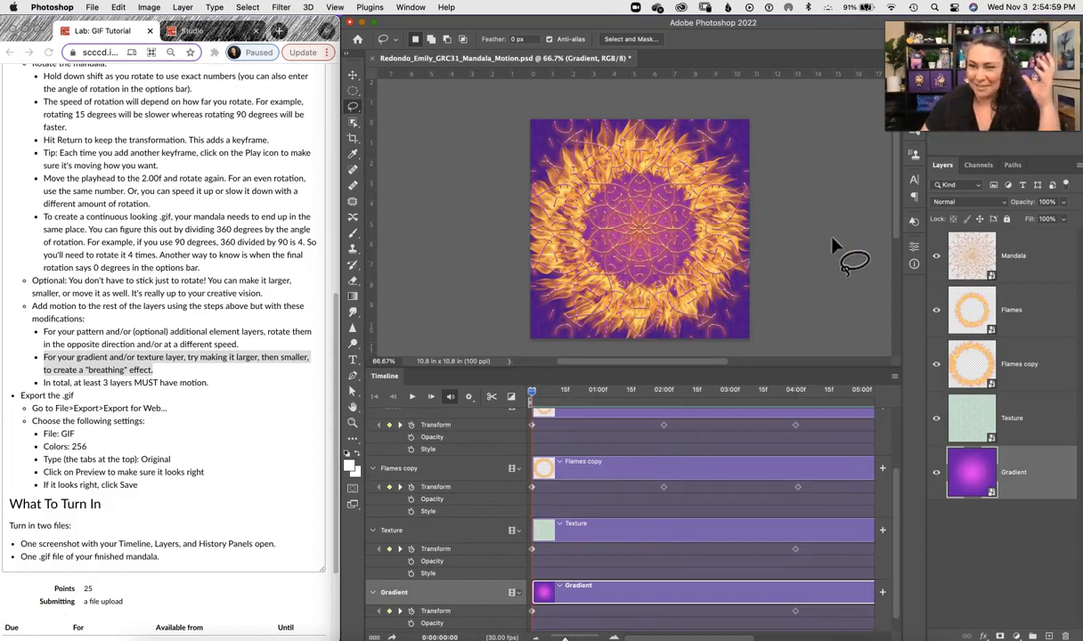
Step: Select the Mandala layer and commit a free transform with the playhead at the start of the timeline
drag(896, 487, 896, 404)
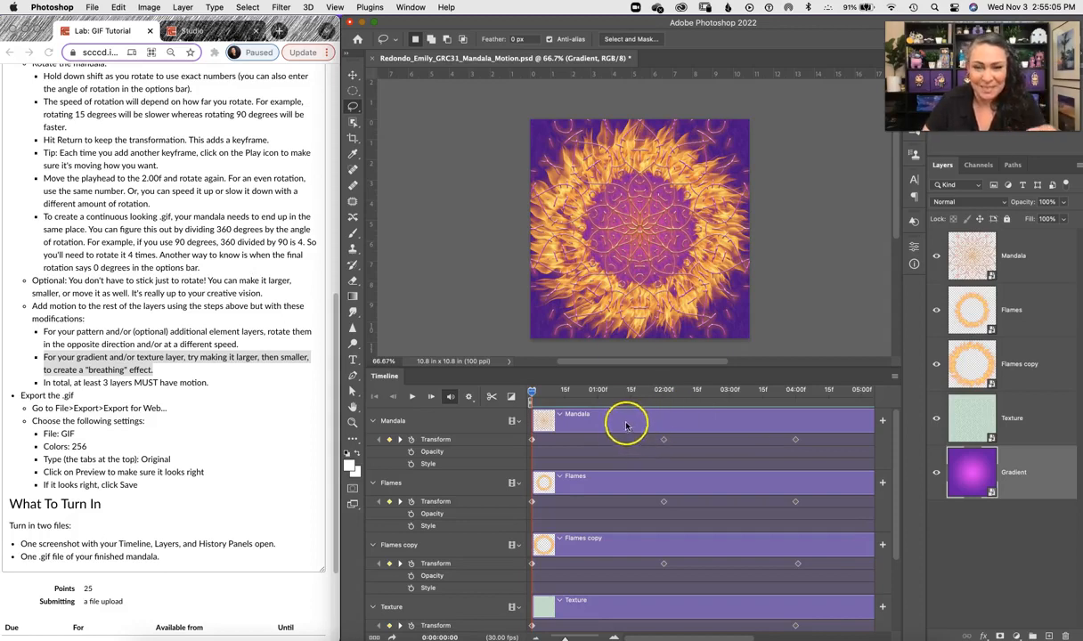
click(438, 419)
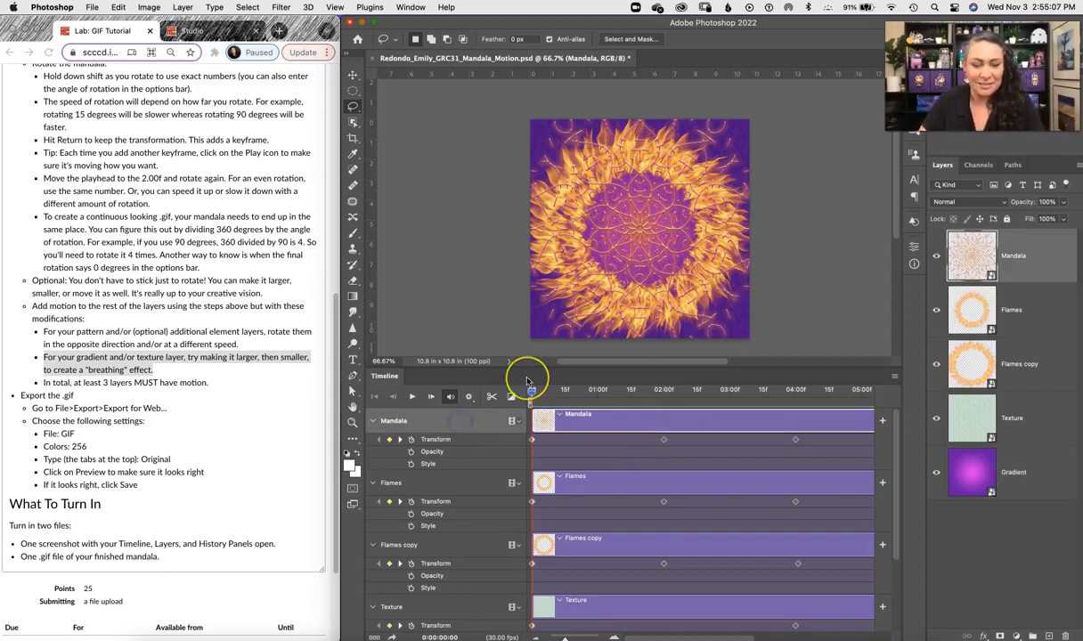
key(super+t)
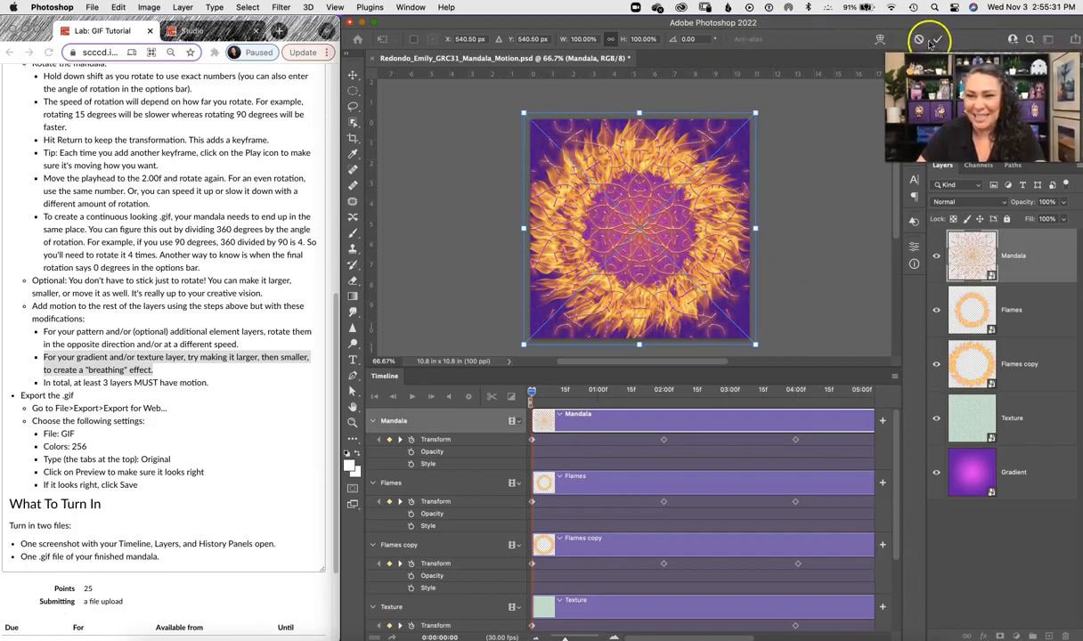
click(935, 40)
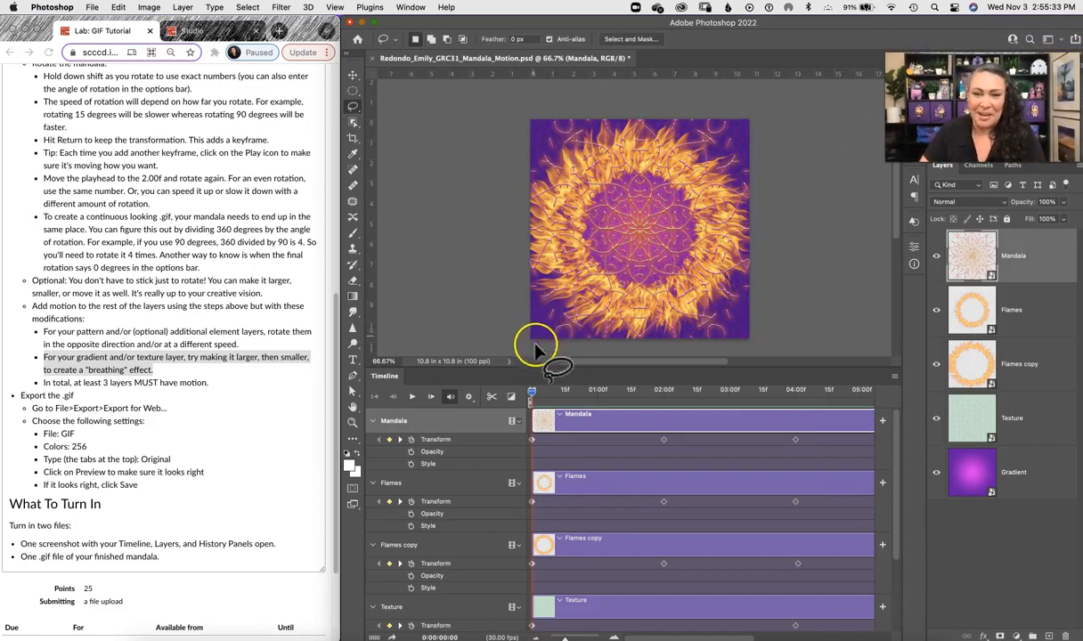
Step: Play the animation, then fit the whole timeline in view and scroll through every layer's keyframes
key(space)
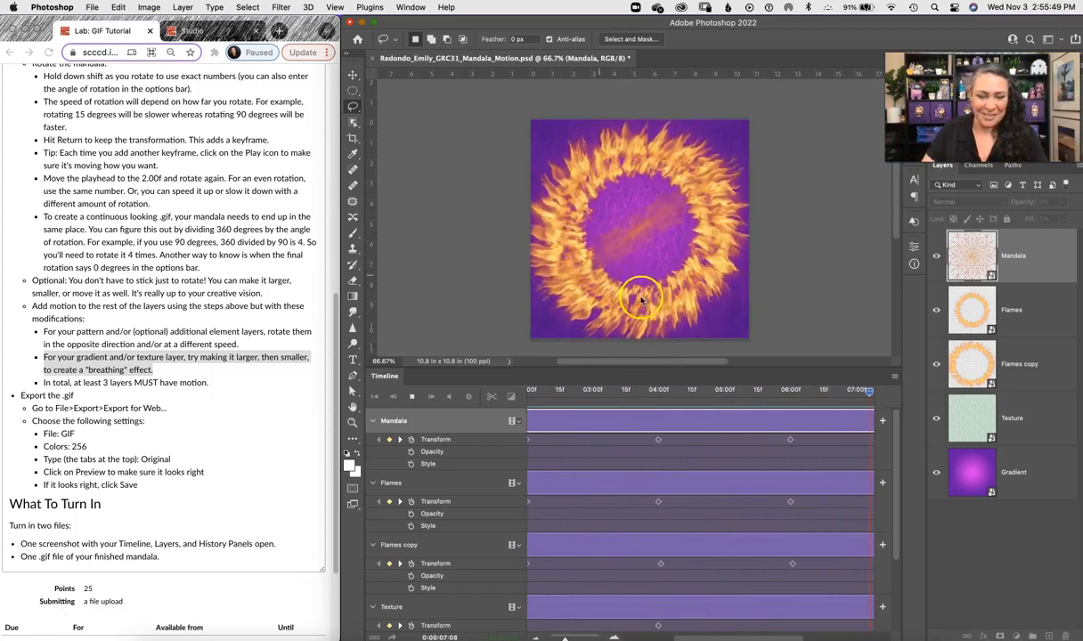
key(space)
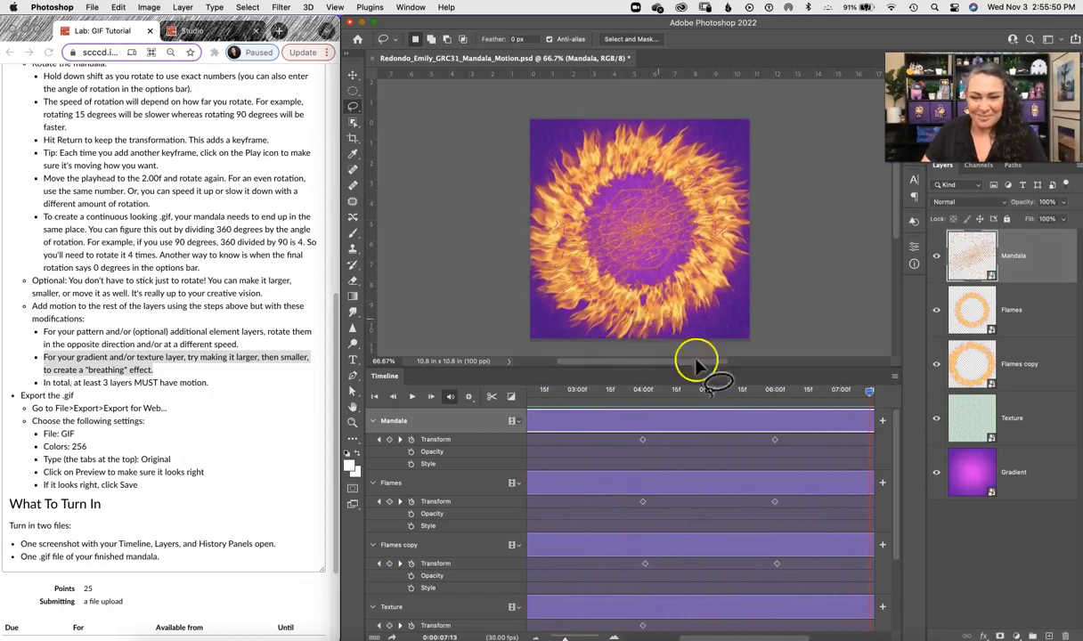
click(534, 635)
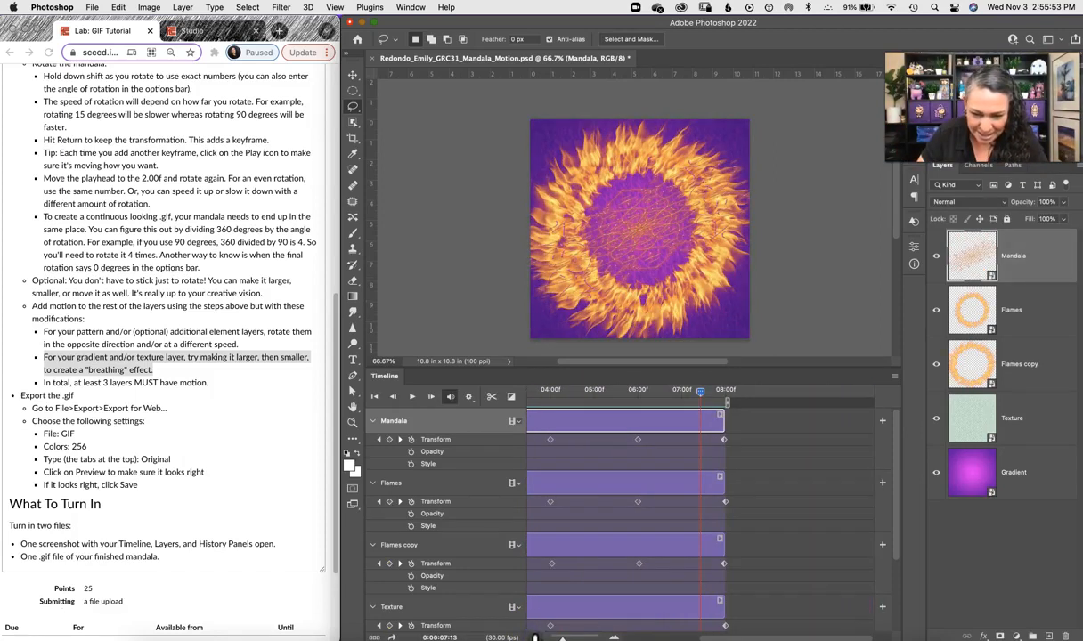
click(535, 637)
drag(720, 638, 688, 639)
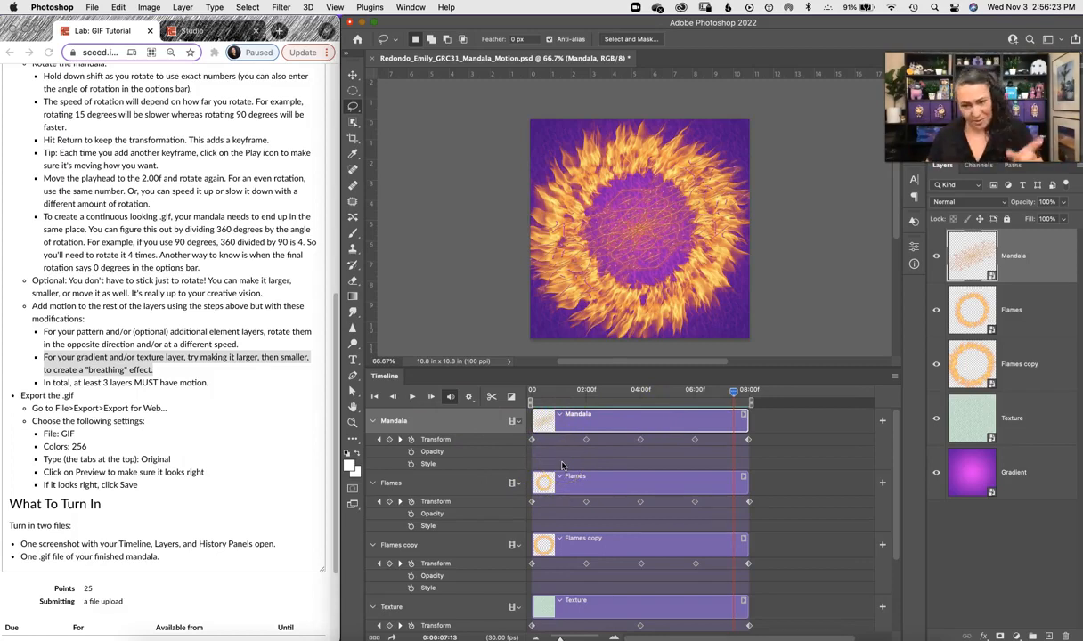
drag(894, 472, 897, 529)
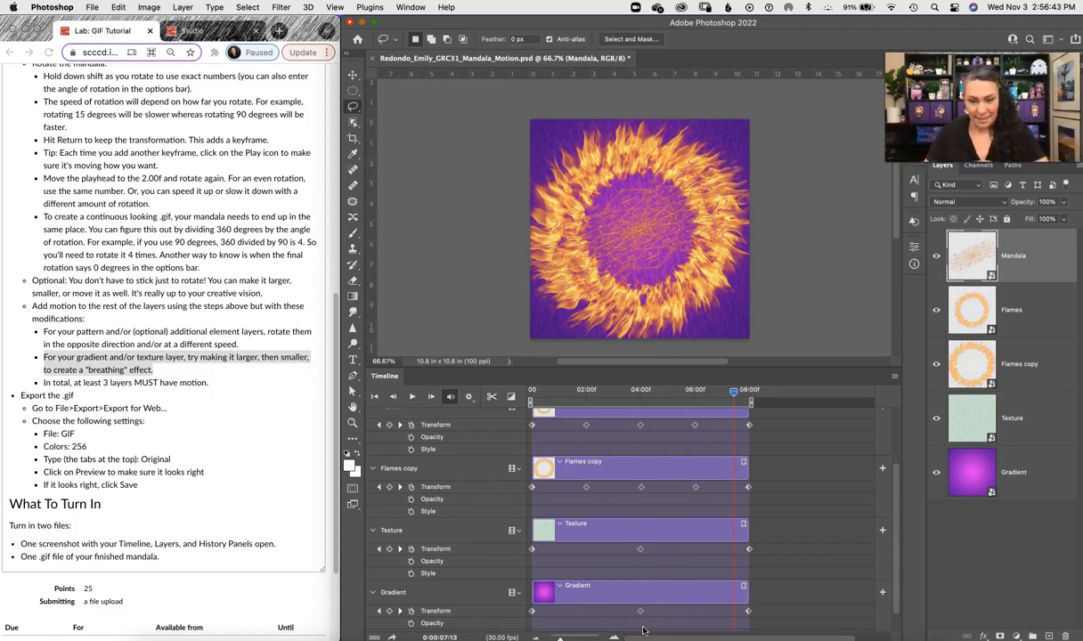
Step: Play and stop the animation, then open the Save for Web (Legacy) export dialog
click(411, 398)
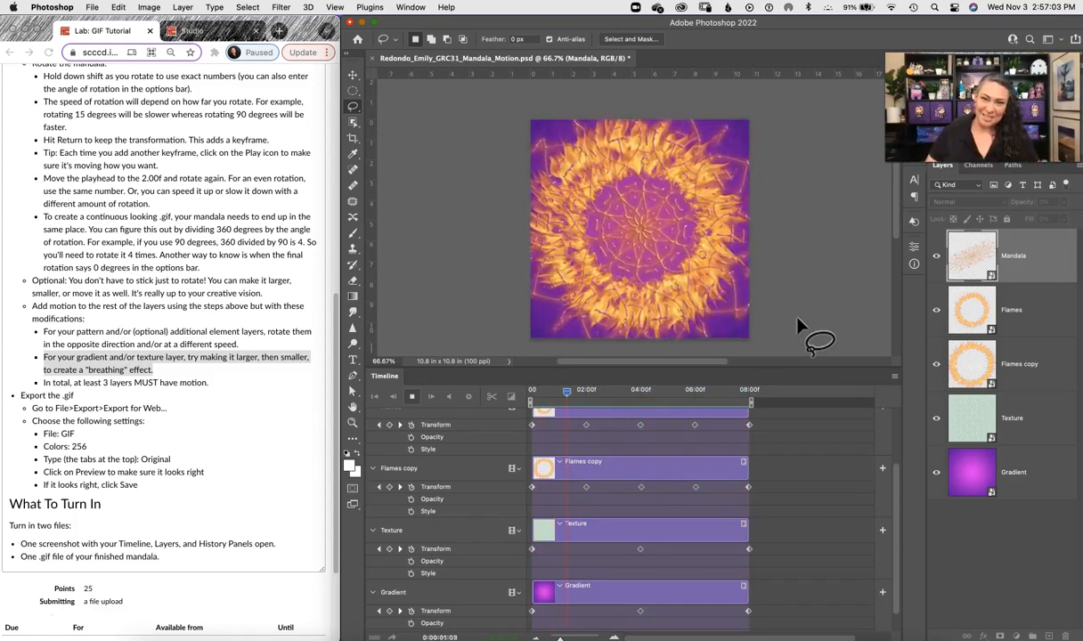
click(411, 398)
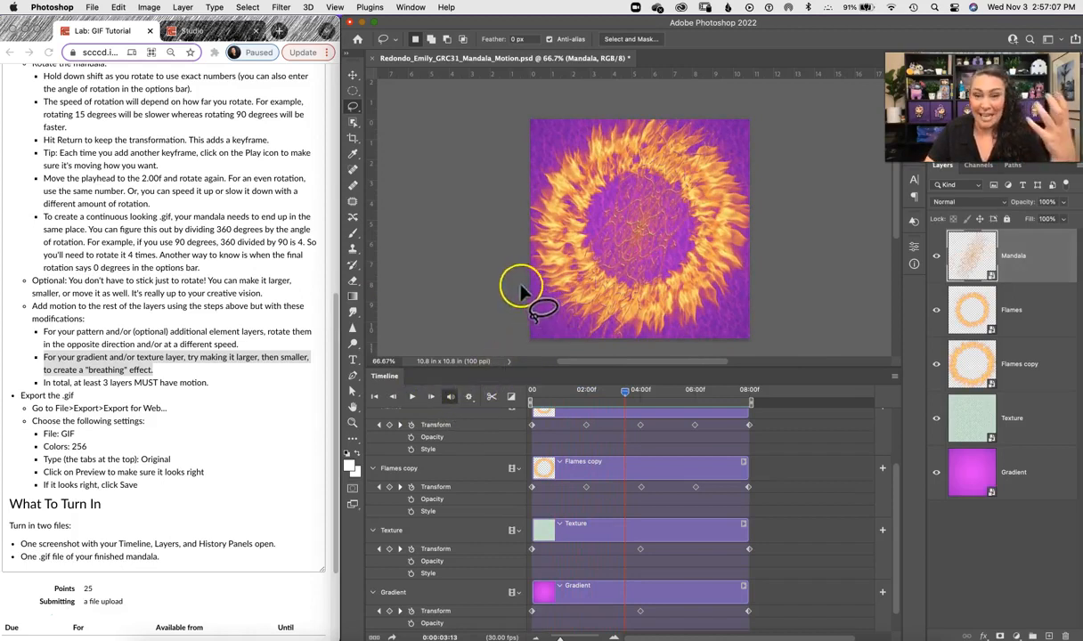
click(92, 7)
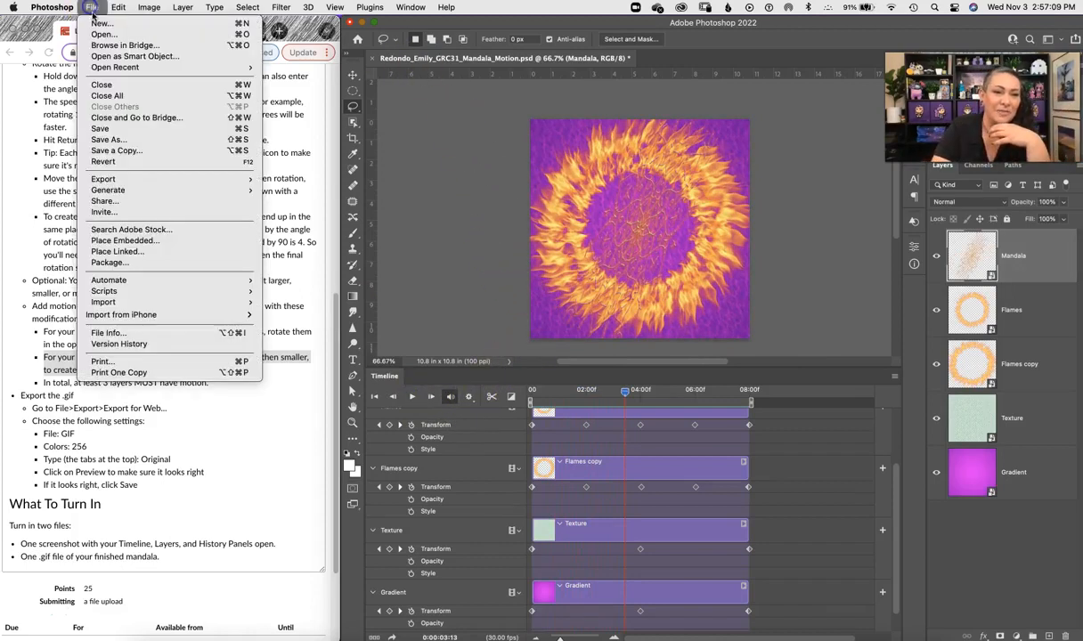
mouse_move(148, 181)
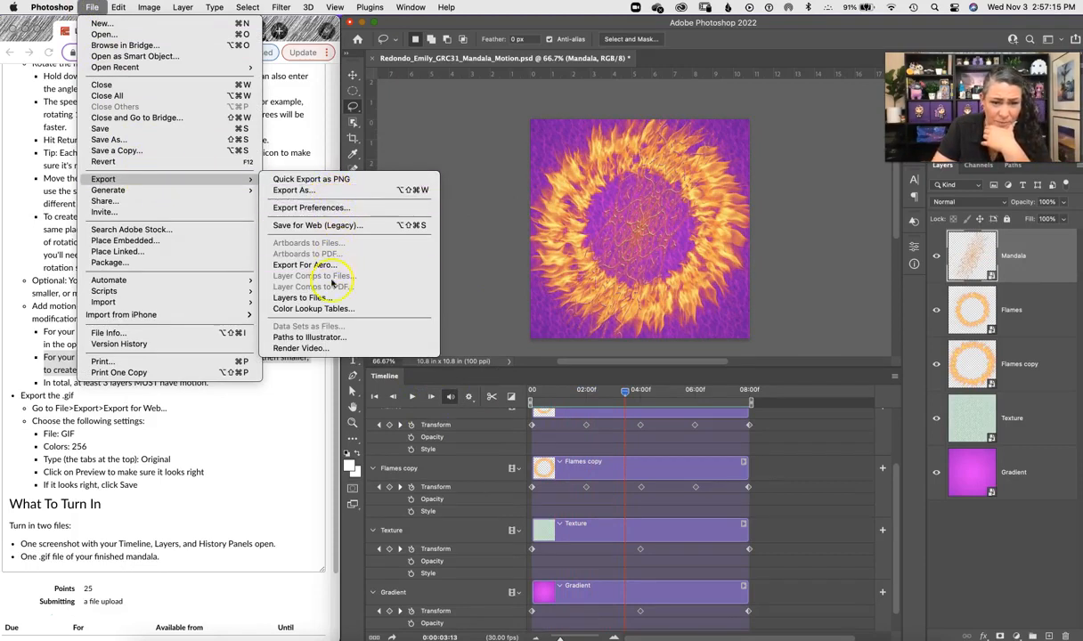
click(324, 227)
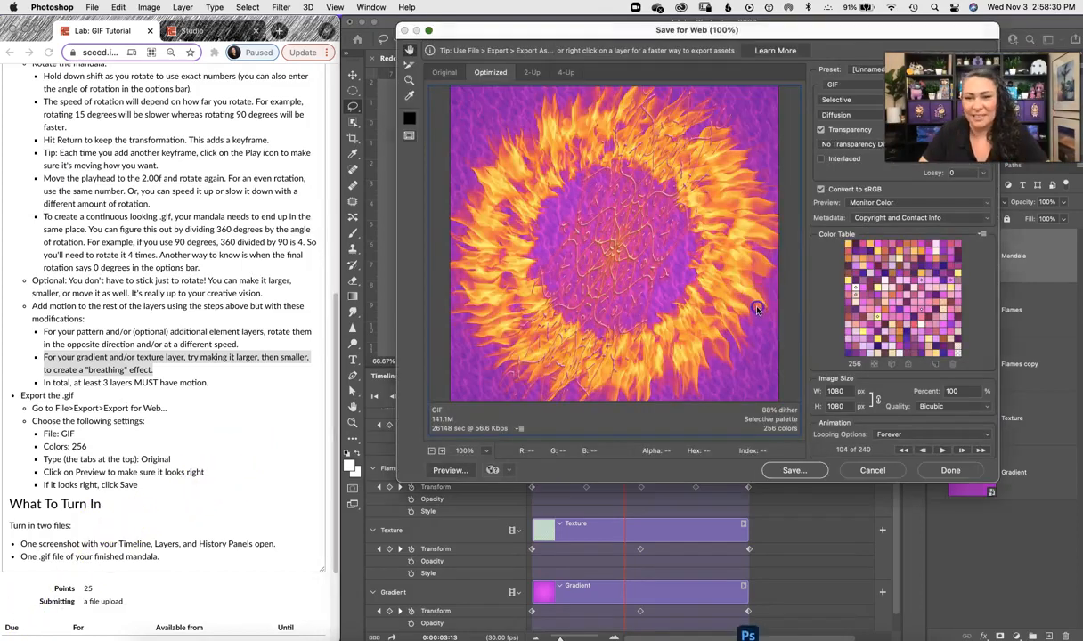
drag(746, 31, 576, 99)
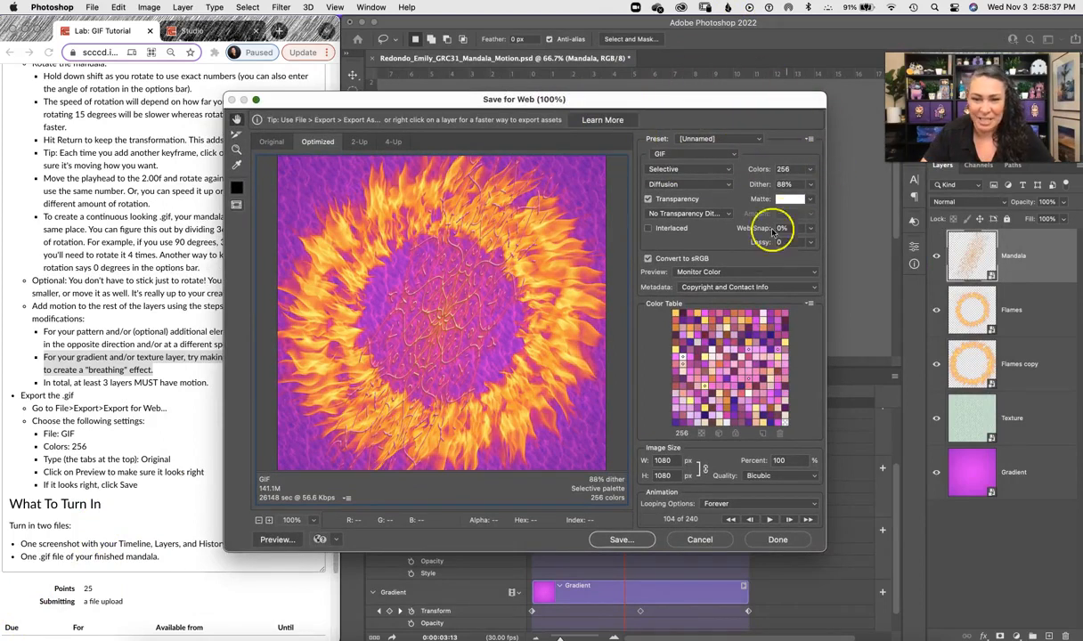
Step: Set the export format to GIF and the color count to 256
click(735, 157)
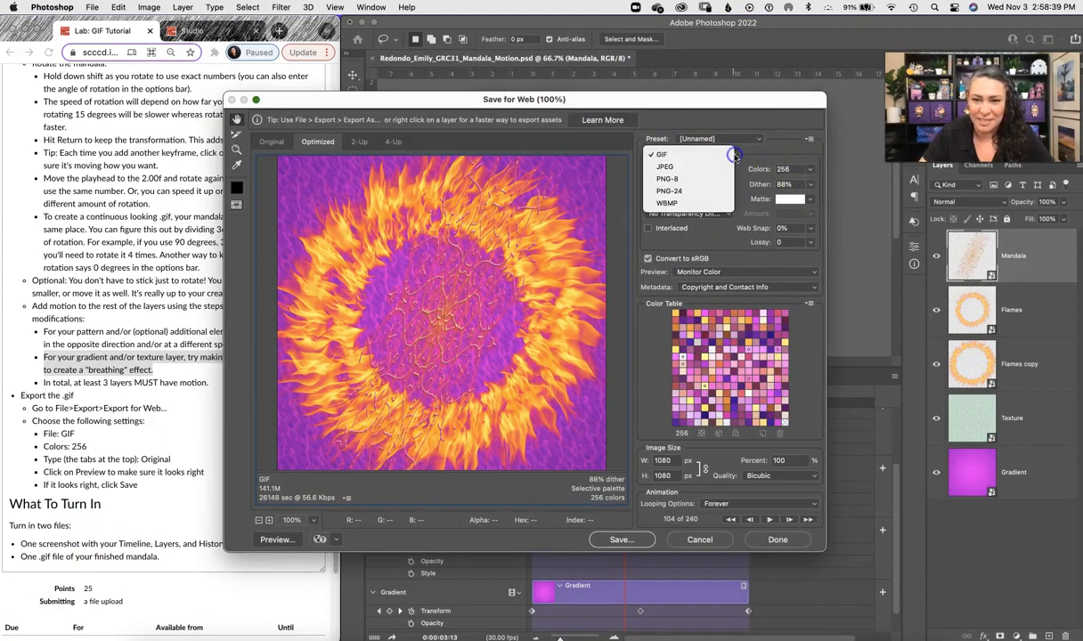
click(671, 157)
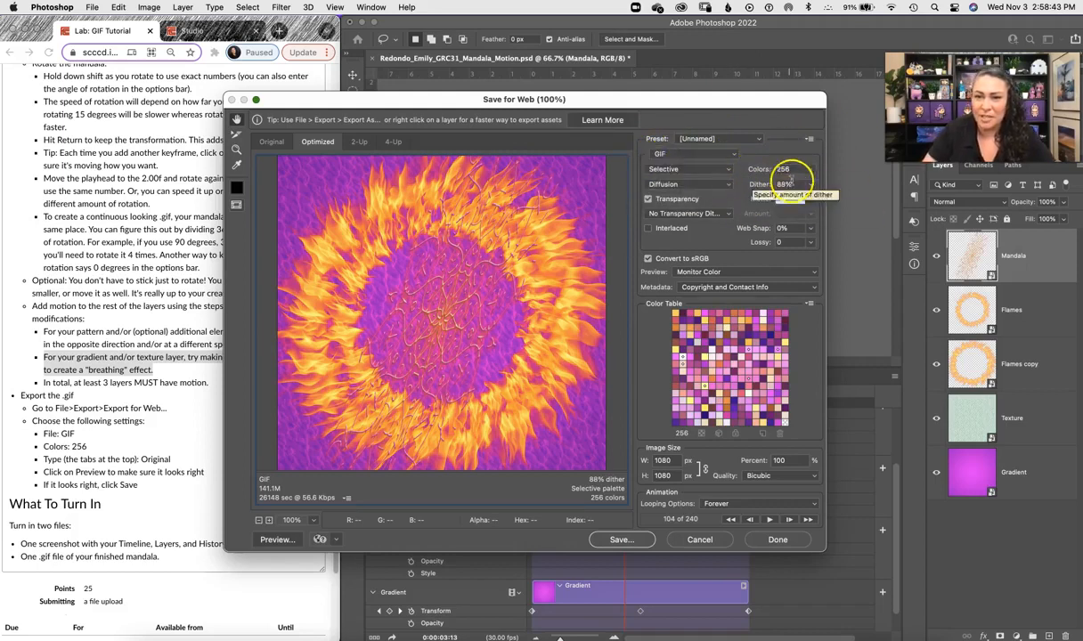
click(810, 171)
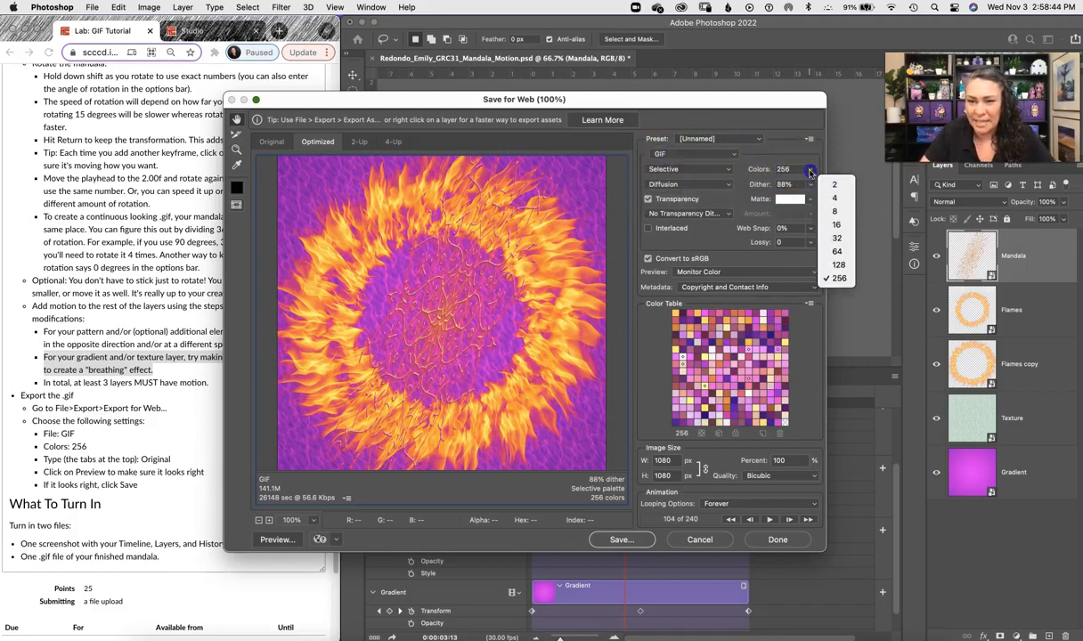
click(837, 278)
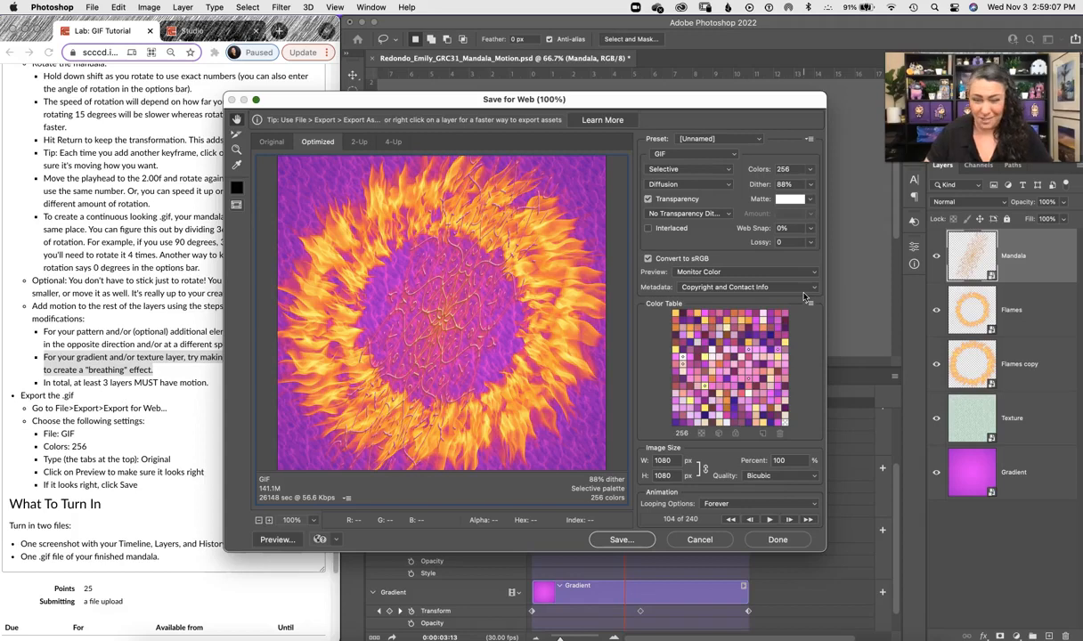
click(811, 171)
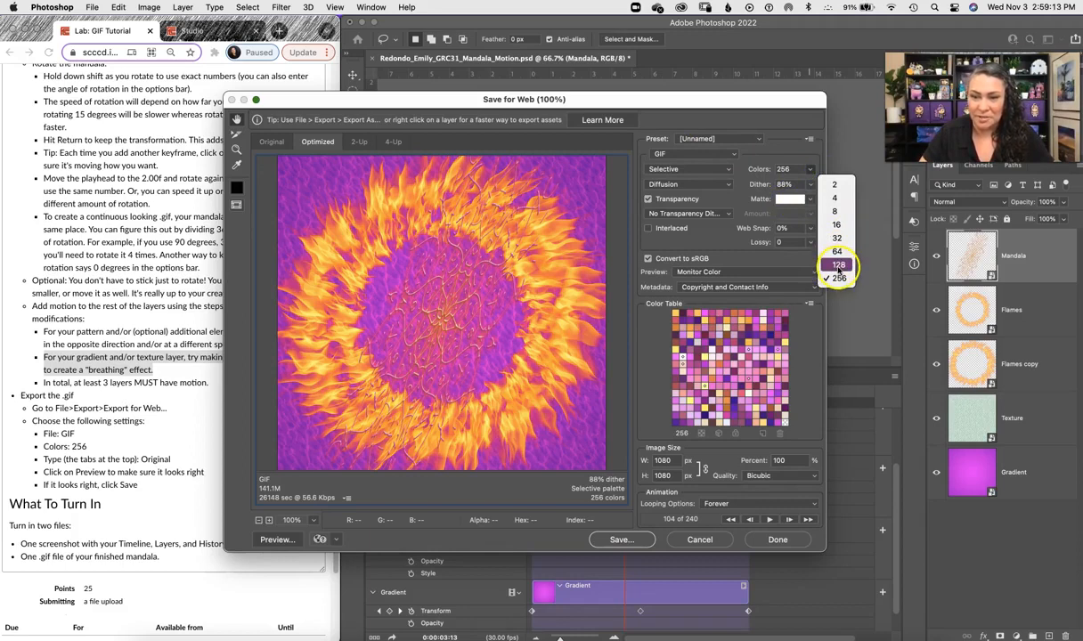
click(738, 121)
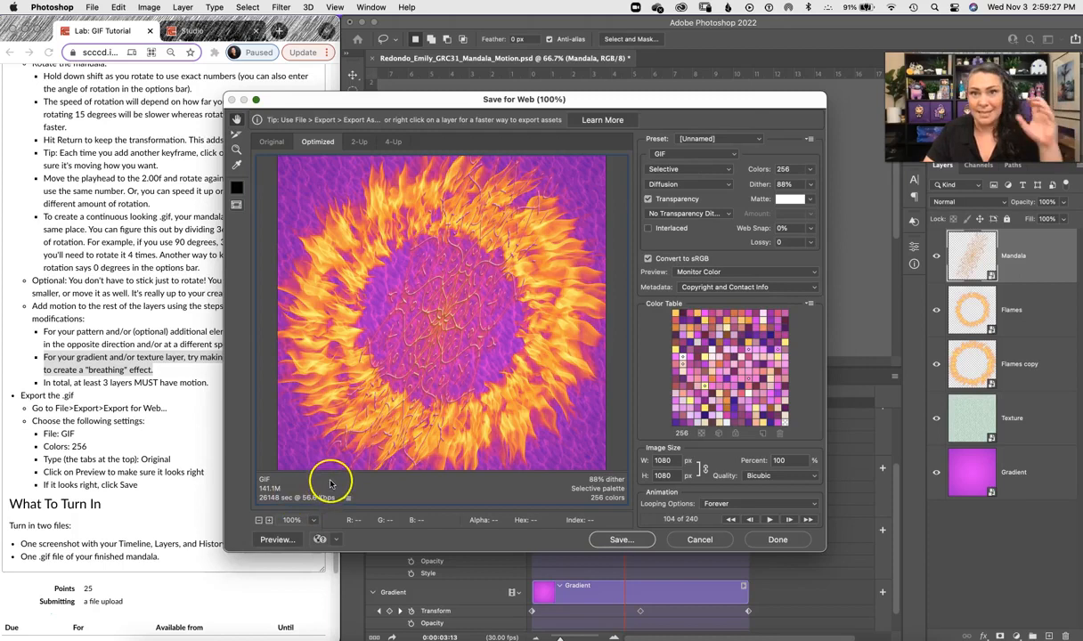
Step: Switch to the Original view, preview the animated GIF in a browser, and close the preview tab
click(272, 144)
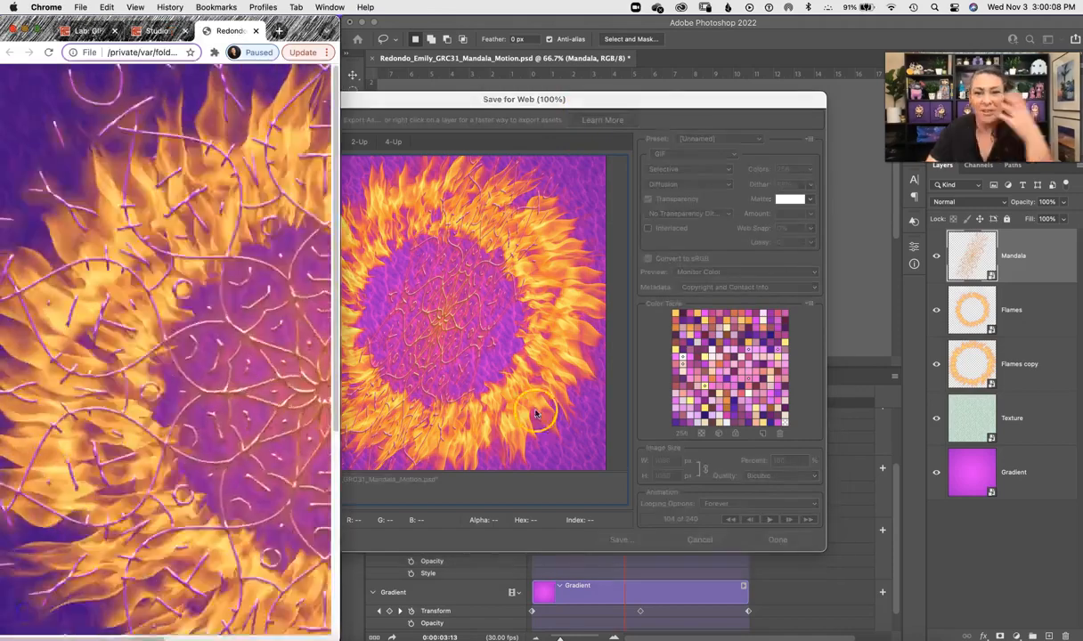
scroll(339, 459, down, 5)
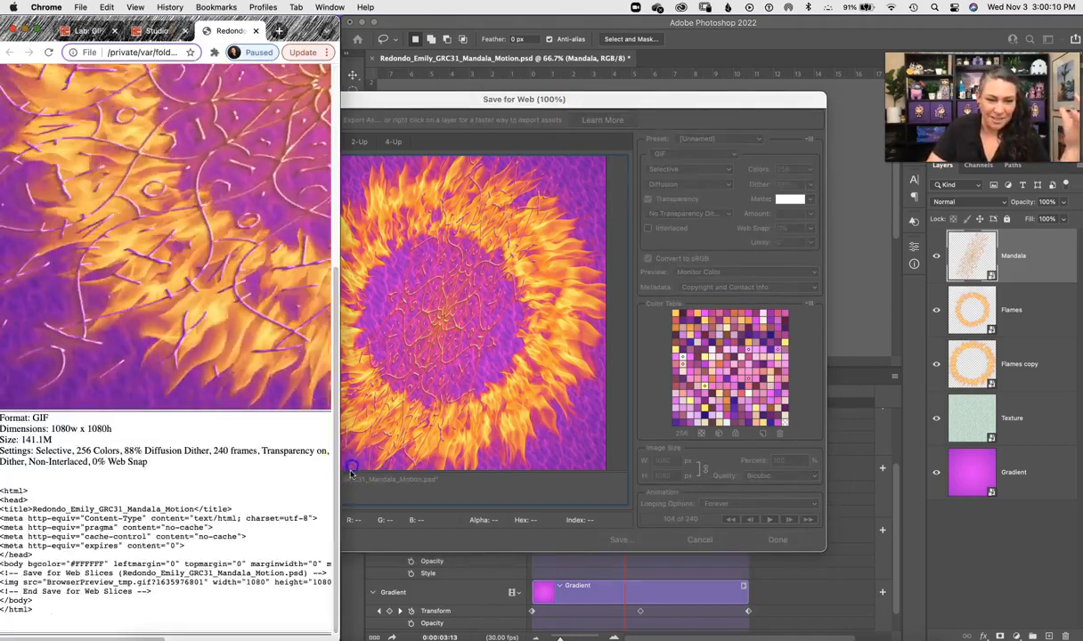
drag(341, 499, 749, 472)
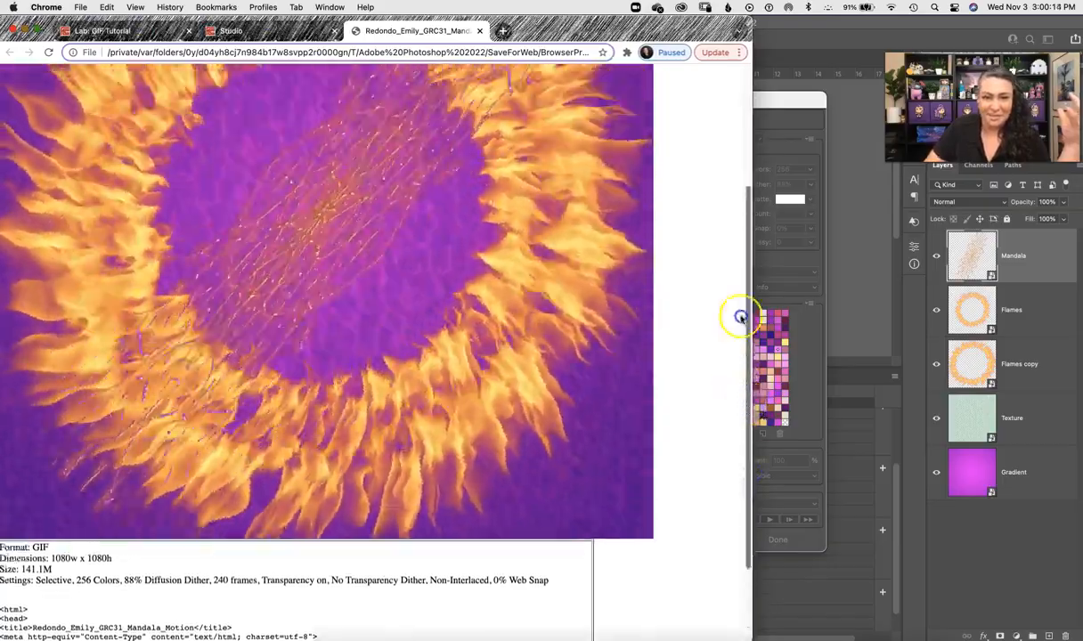
drag(741, 317, 725, 429)
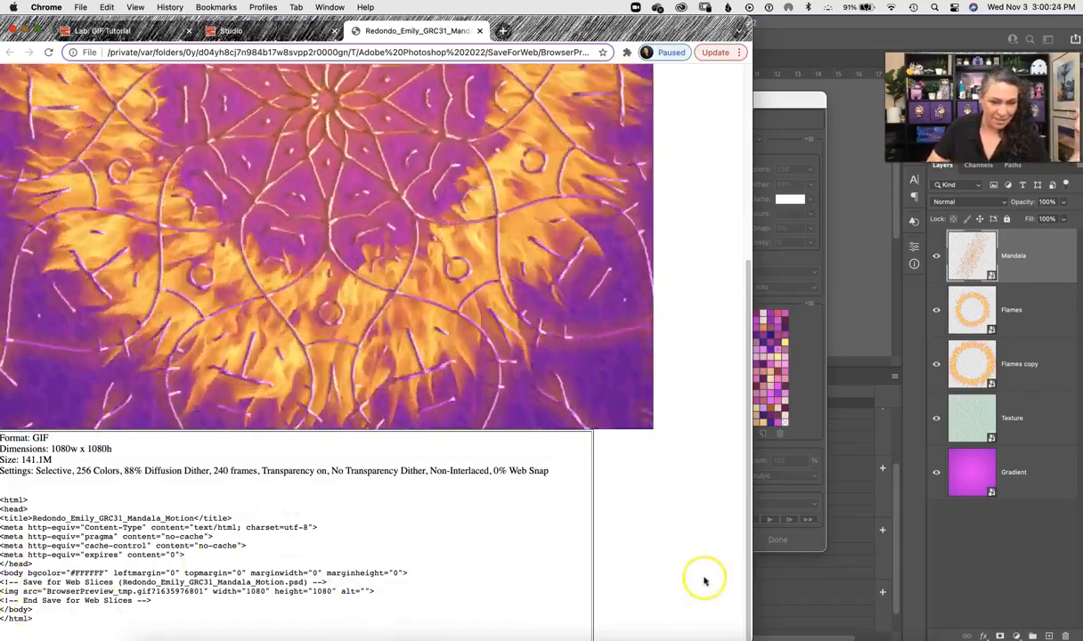
drag(747, 468, 732, 249)
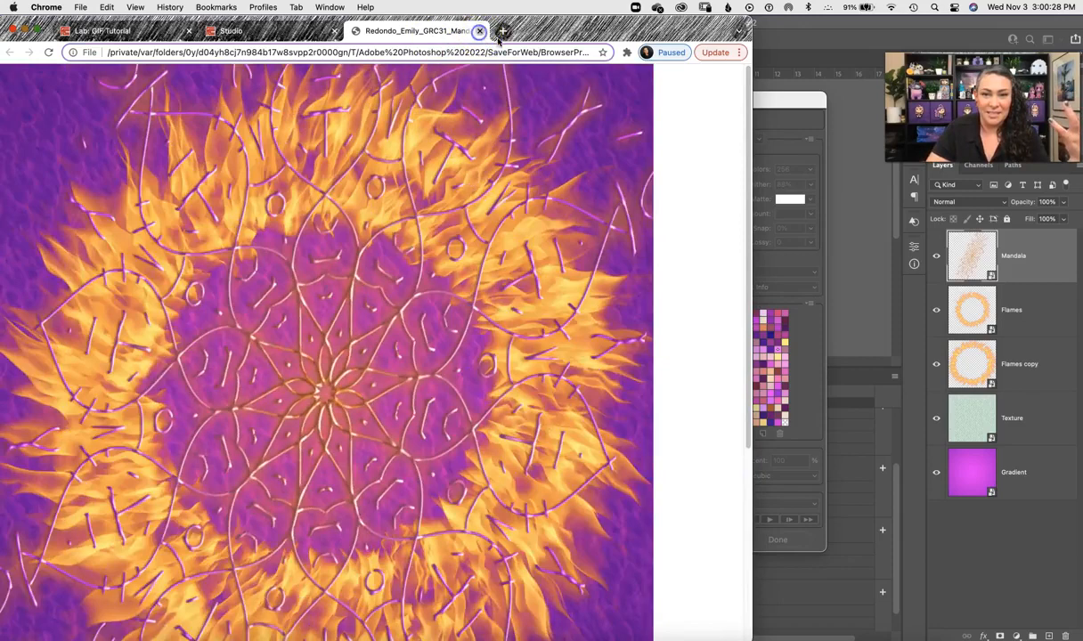
click(479, 30)
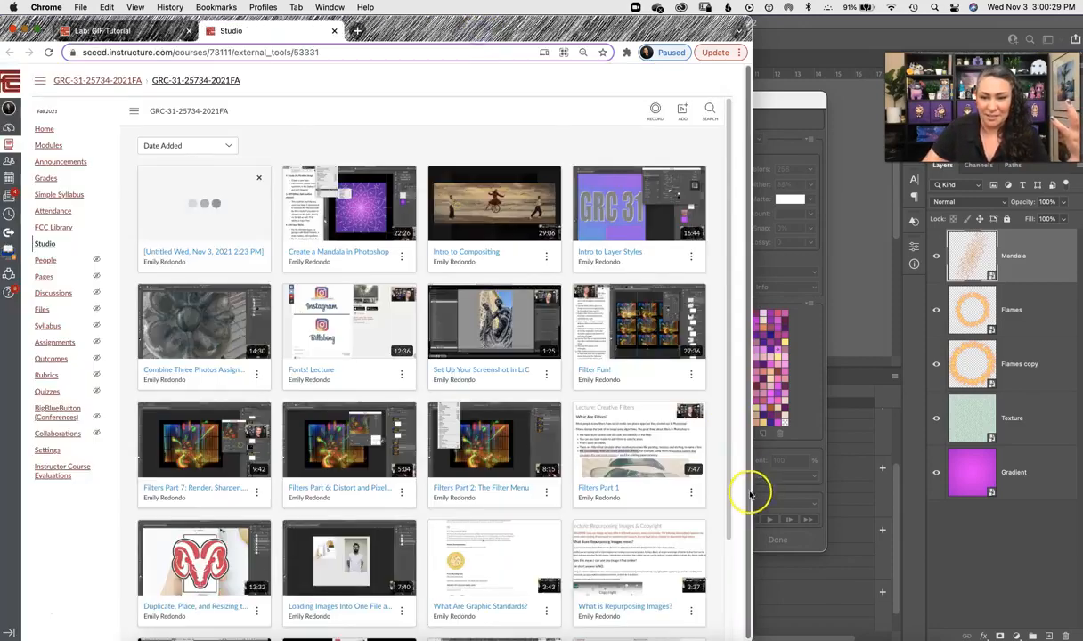
Step: Return to the lab instructions tab and rearrange the browser window and export dialog
click(159, 36)
drag(752, 613, 287, 512)
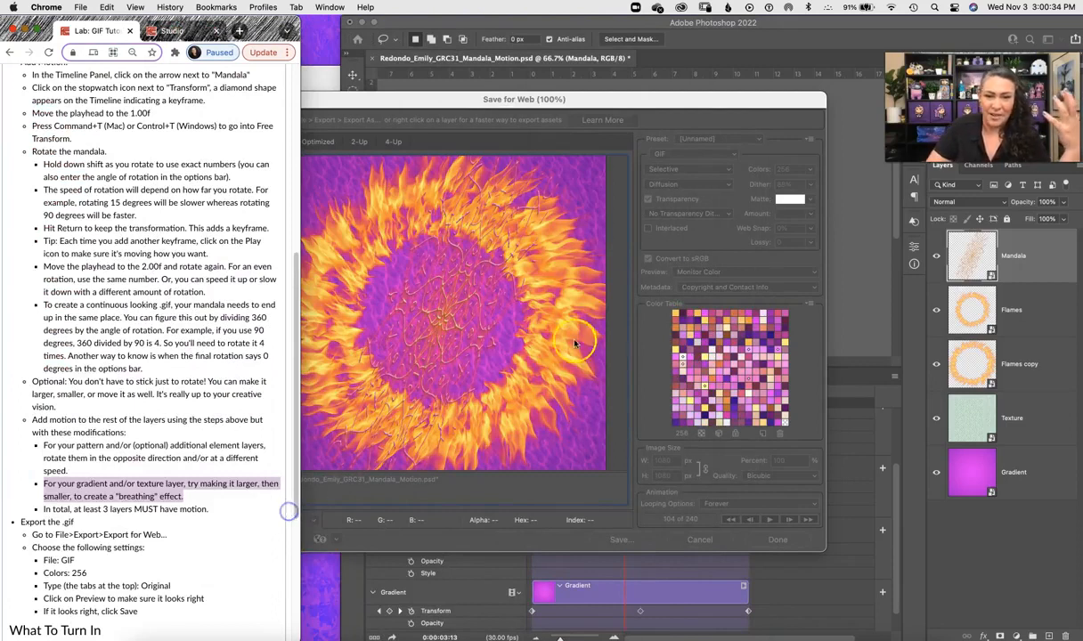
drag(612, 99, 668, 73)
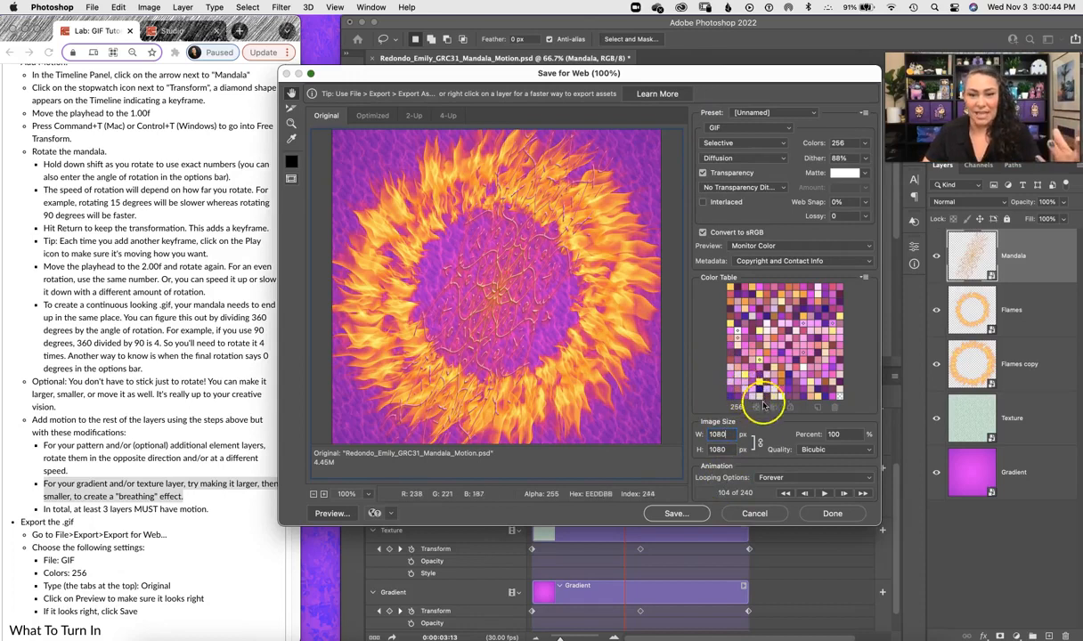
Step: Save the optimized GIF into the Mandala folder under the document's name with a .gif extension
click(674, 514)
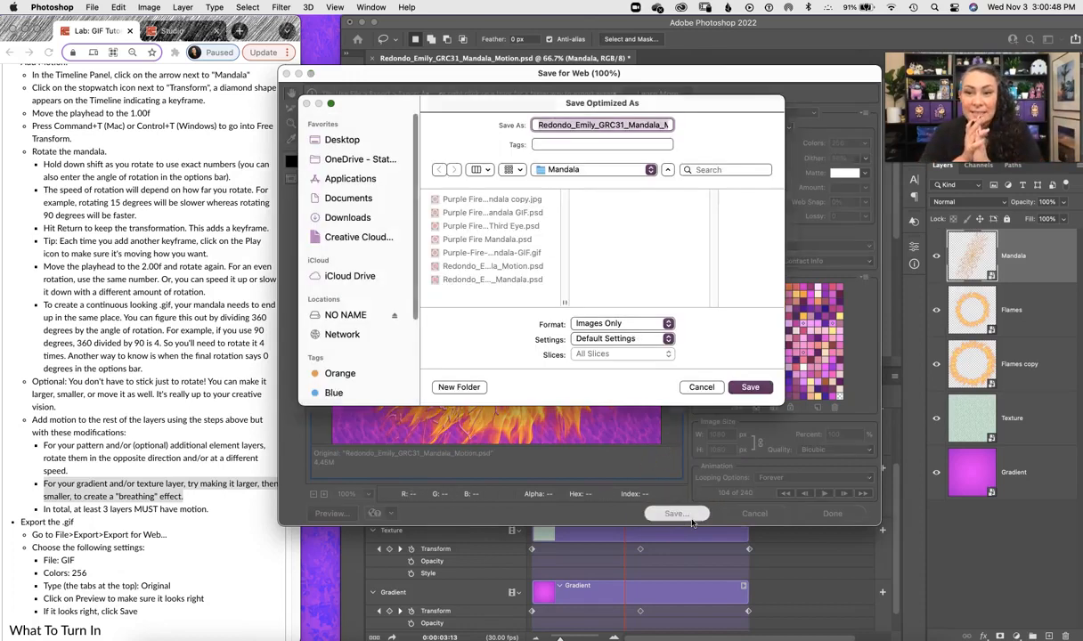
click(659, 125)
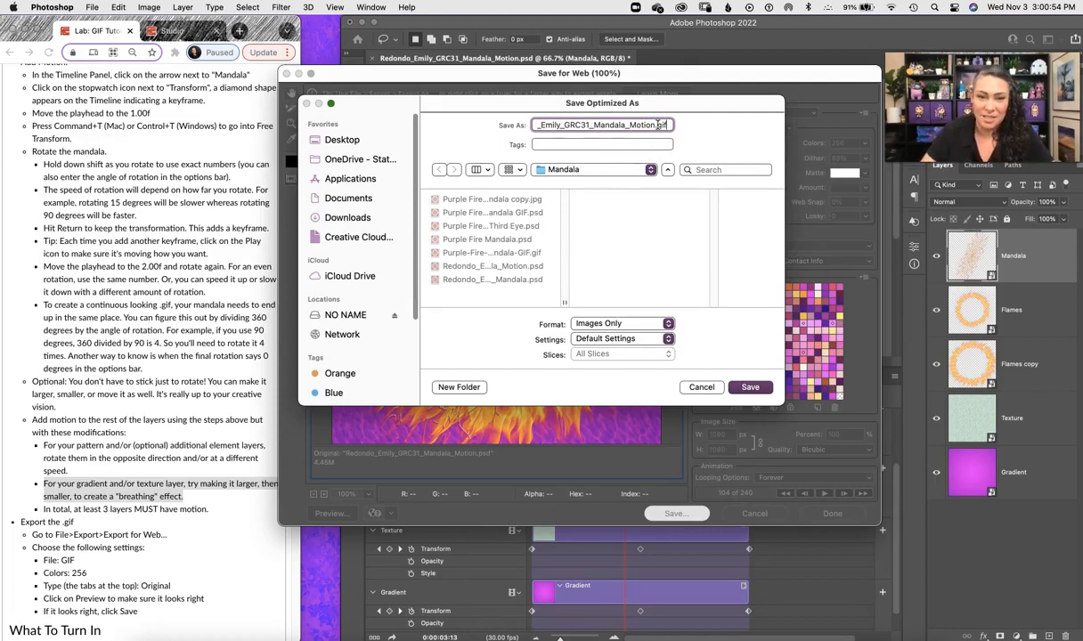
click(751, 386)
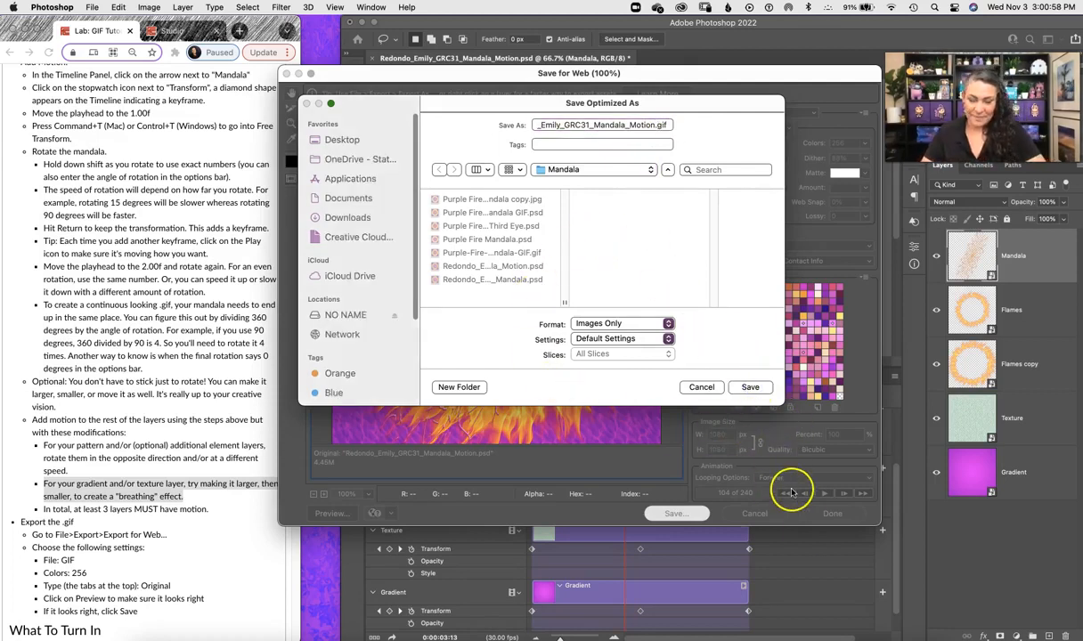